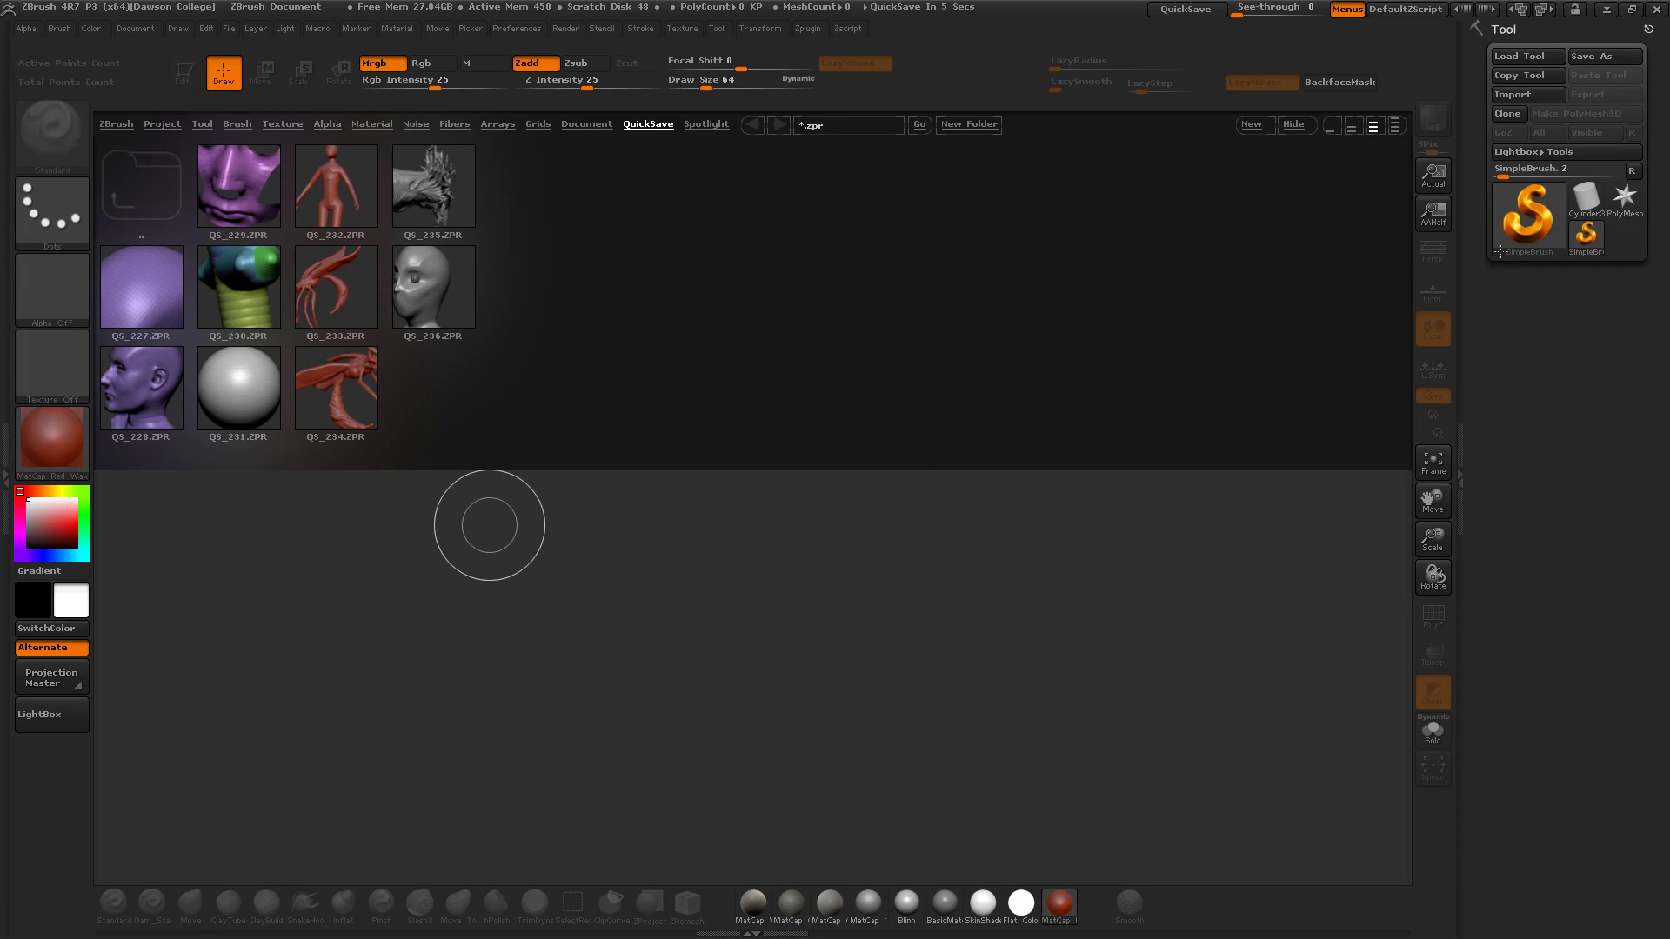
Draw a Sphere3D primitive on the canvas in Edit mode and shrink it to a moderate size in view.
click(1518, 222)
click(764, 289)
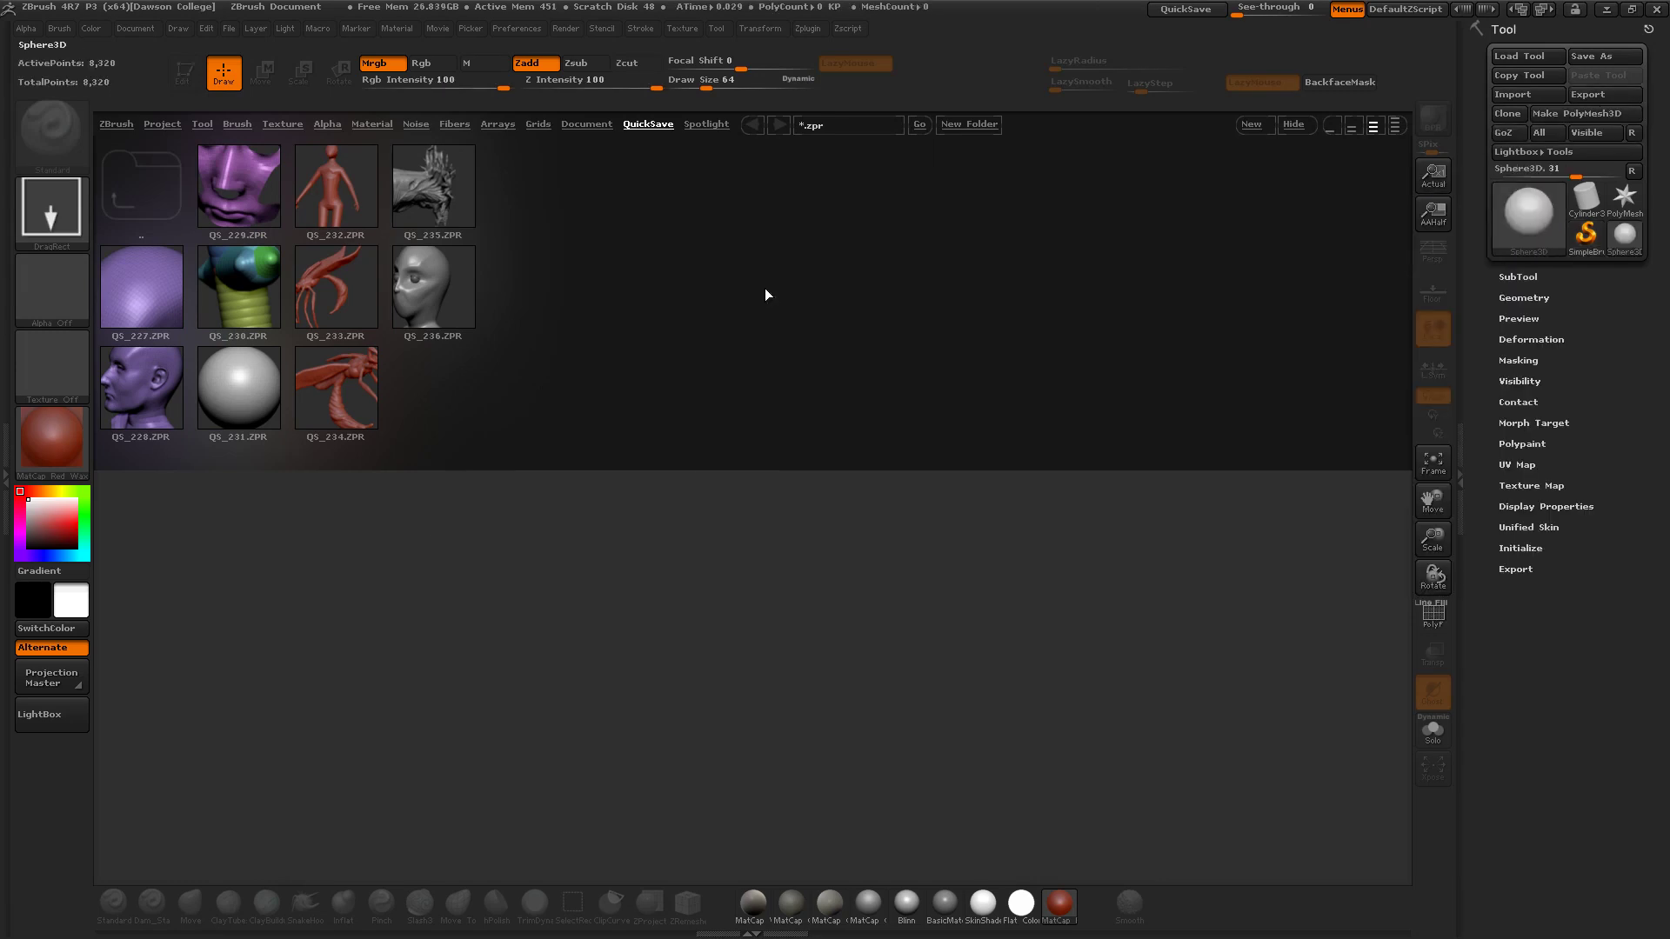
key(comma)
drag(728, 416, 771, 771)
key(t)
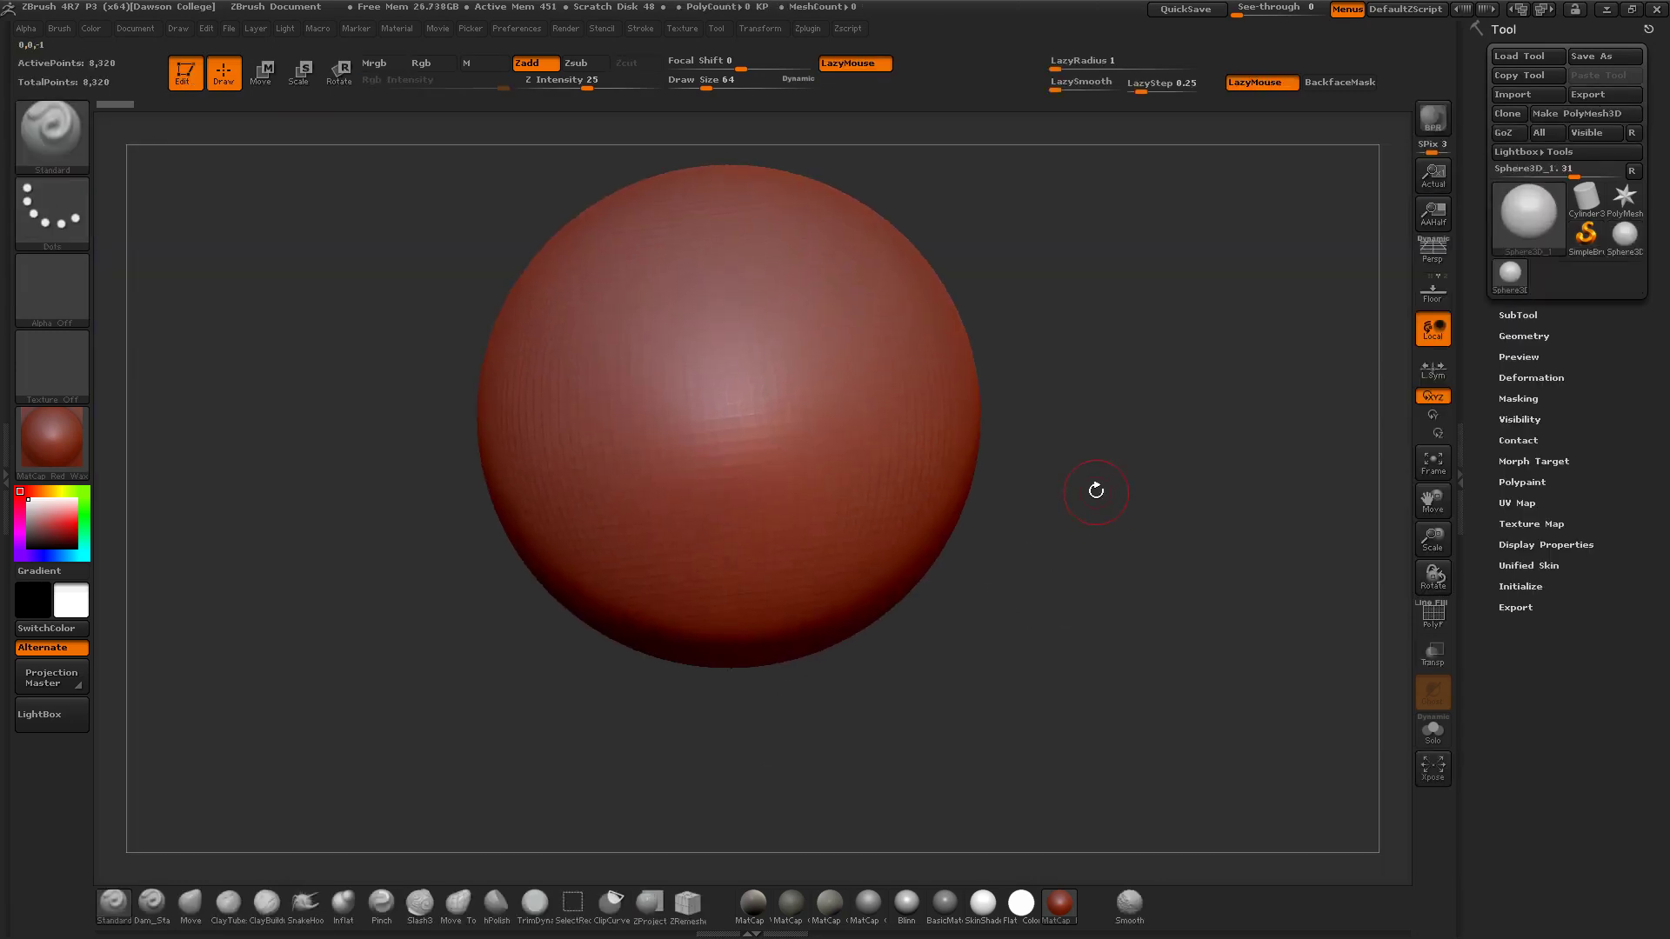
ctrl+right_drag(1067, 519, 1035, 394)
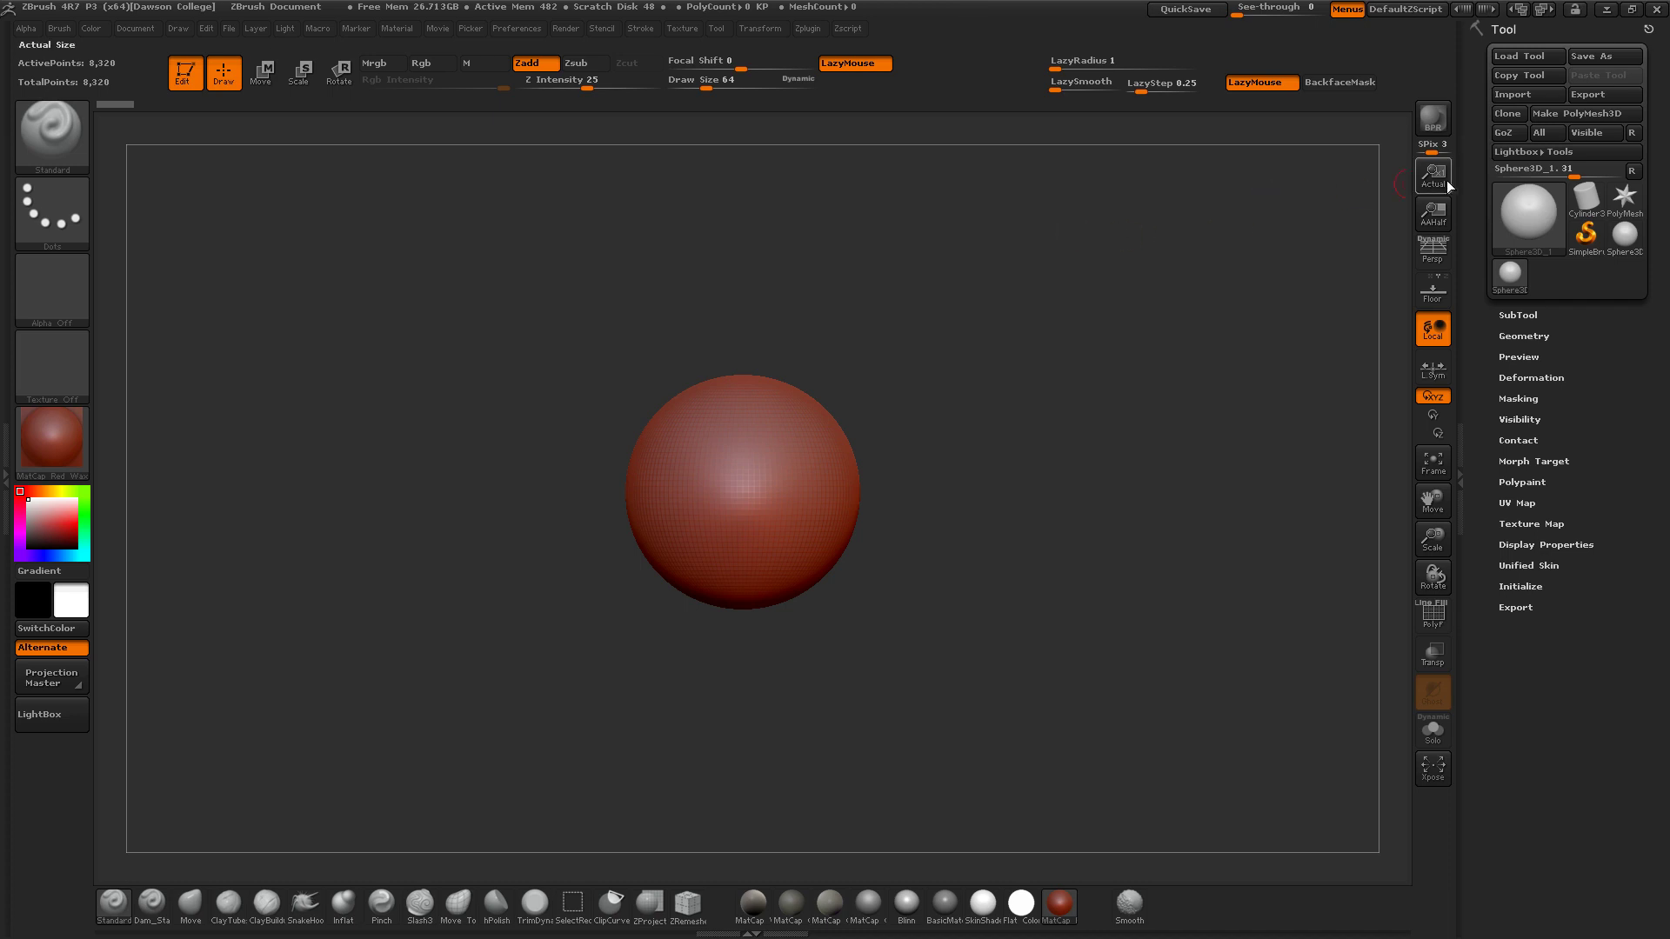
Show the floor grid beneath the sphere and turn on perspective.
click(177, 29)
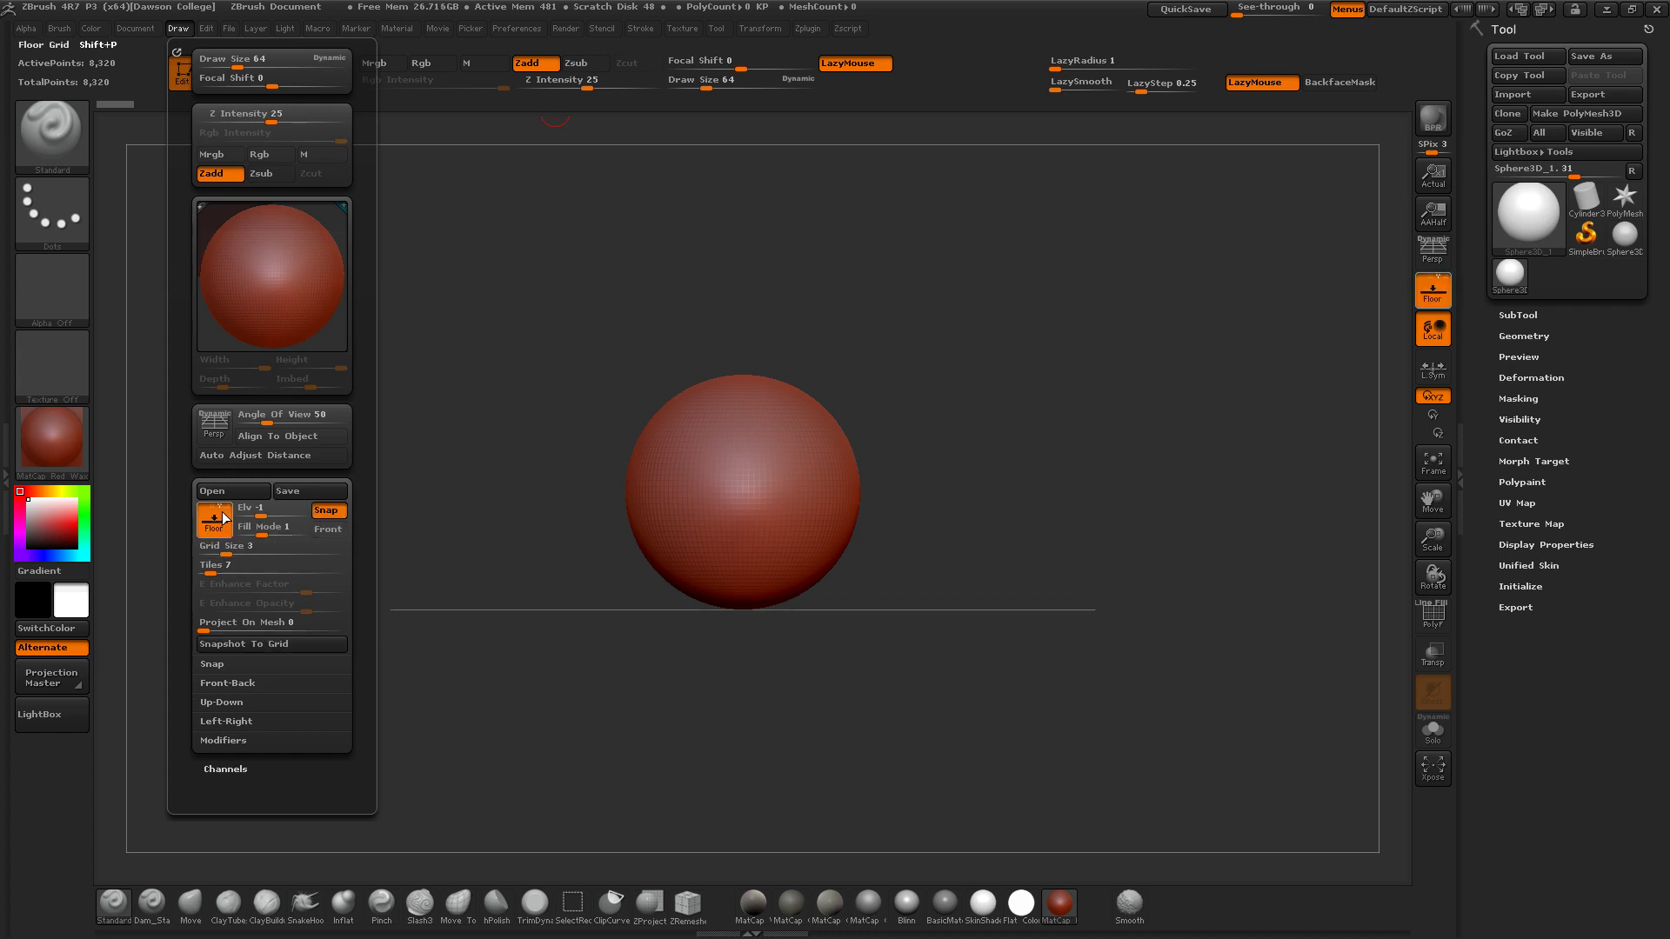
key(shift+p)
drag(446, 539, 489, 526)
key(p)
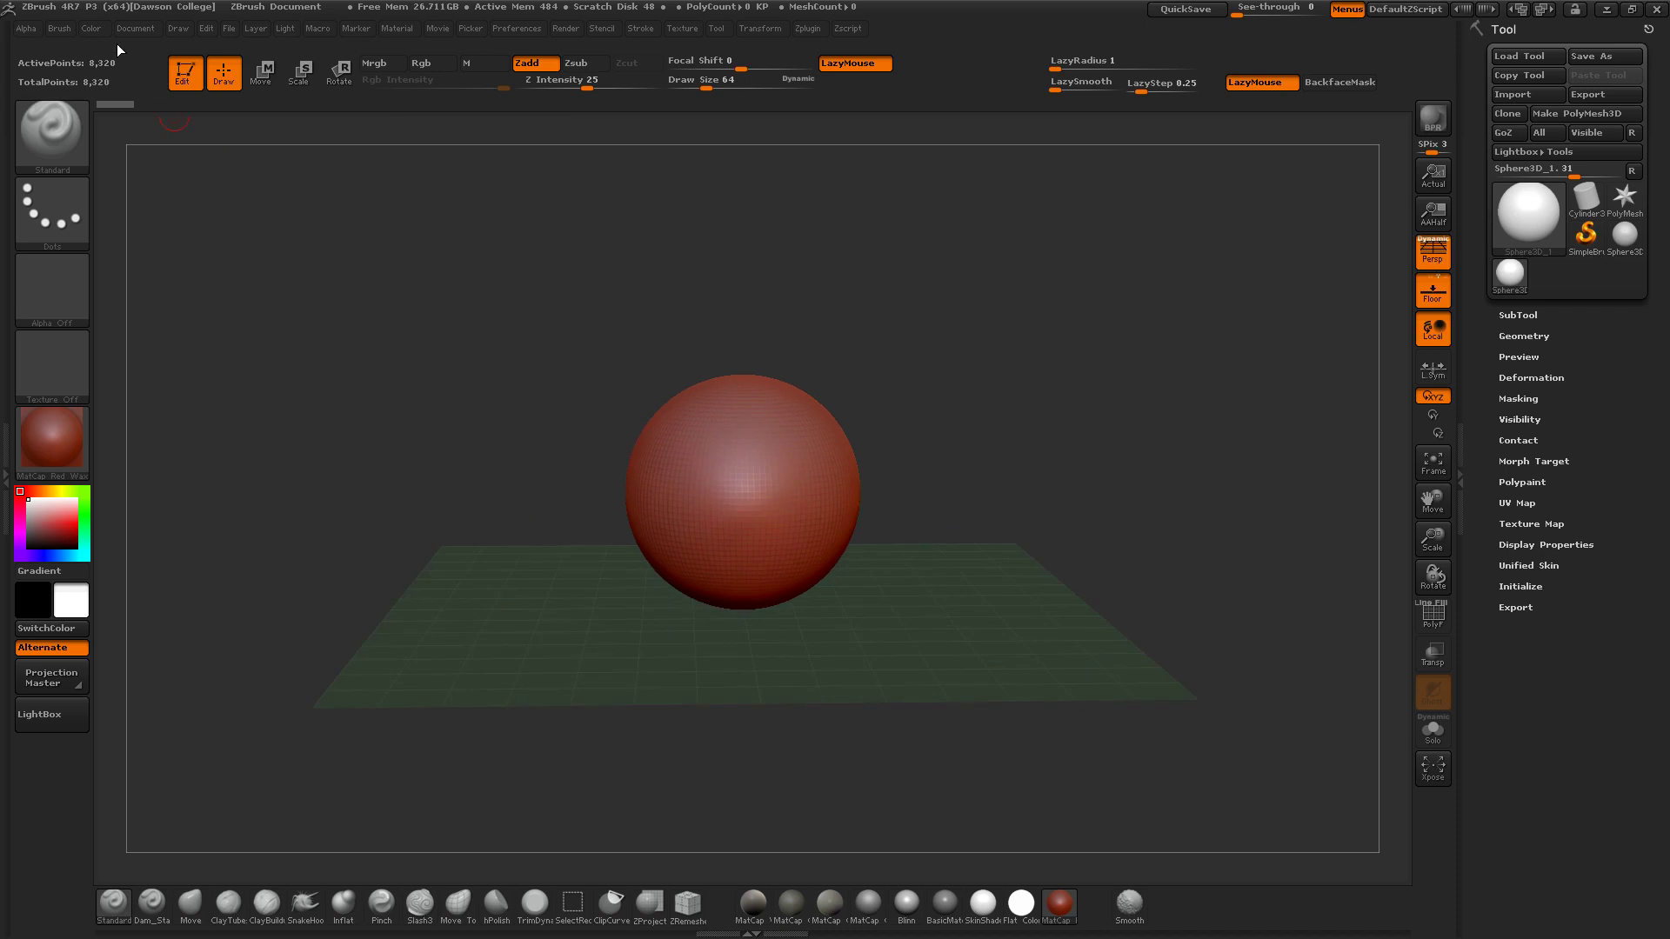
Import turnaround.psd from the Desktop as Map1 of the Front-Back grid.
click(175, 28)
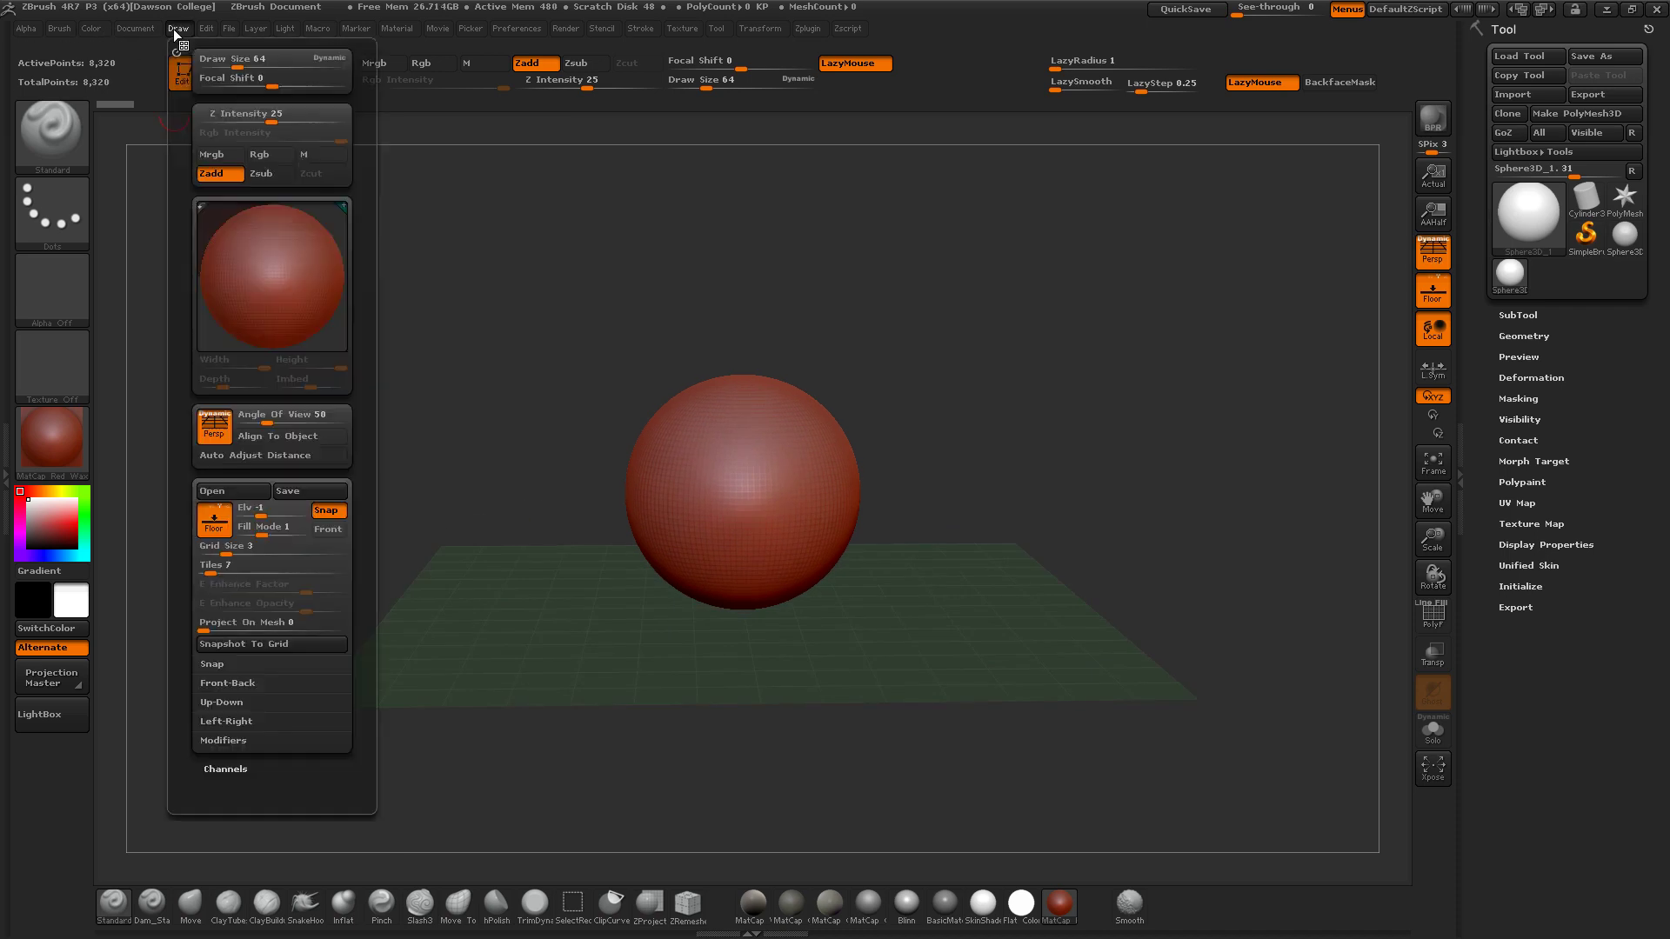
drag(191, 689, 199, 631)
click(220, 614)
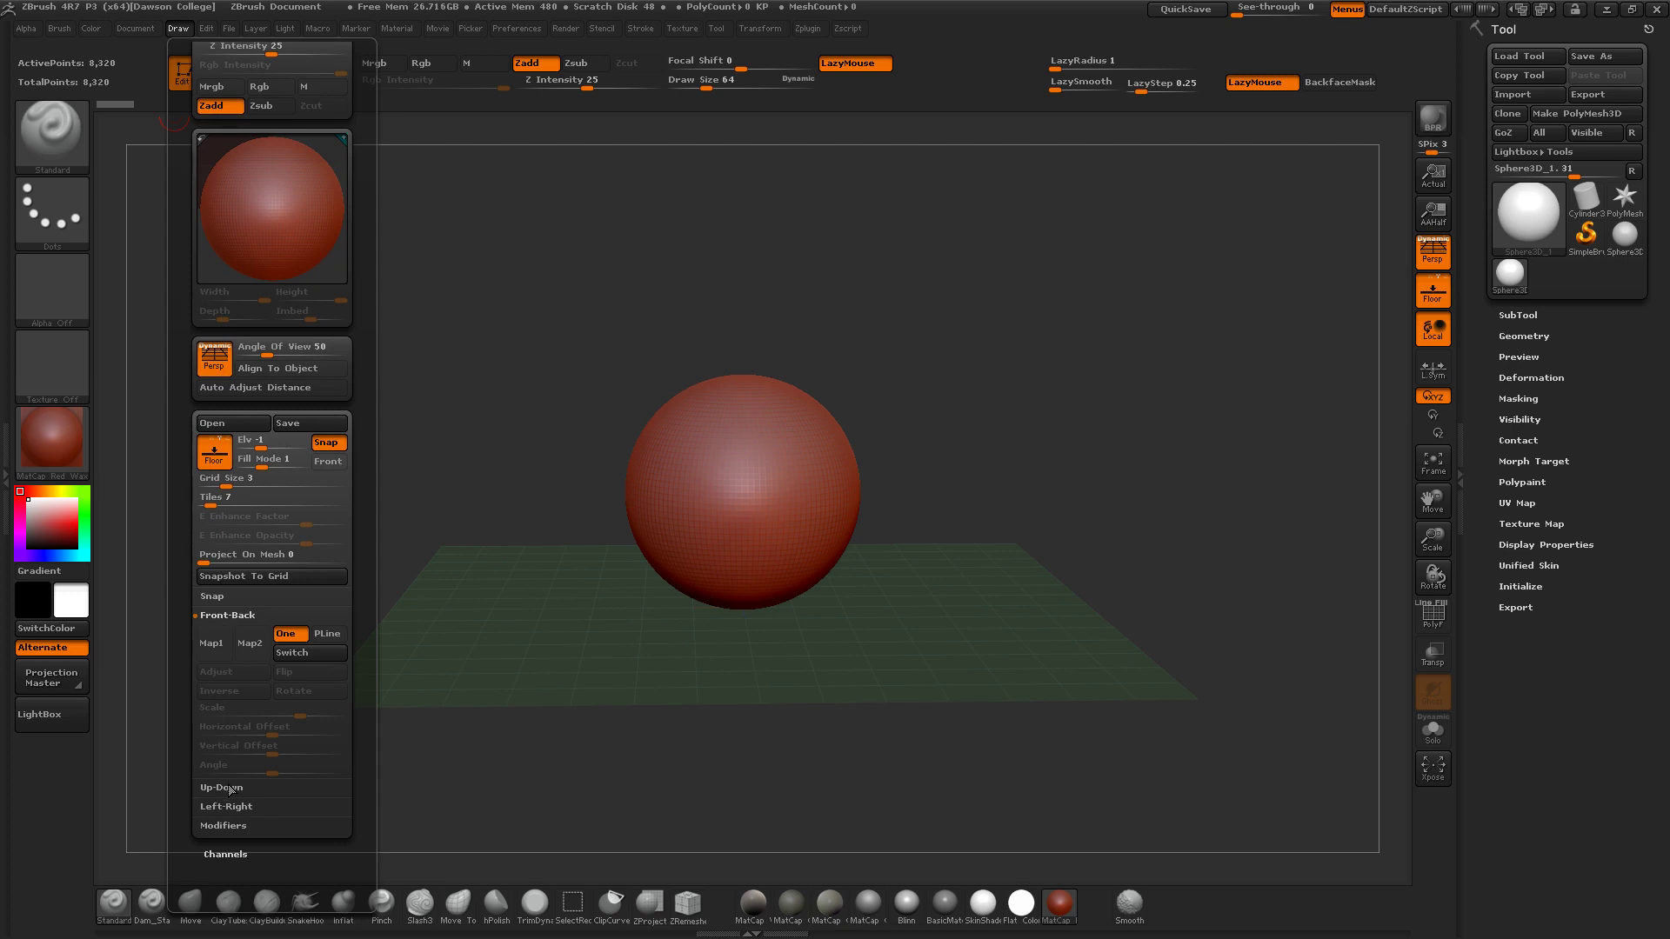
click(216, 643)
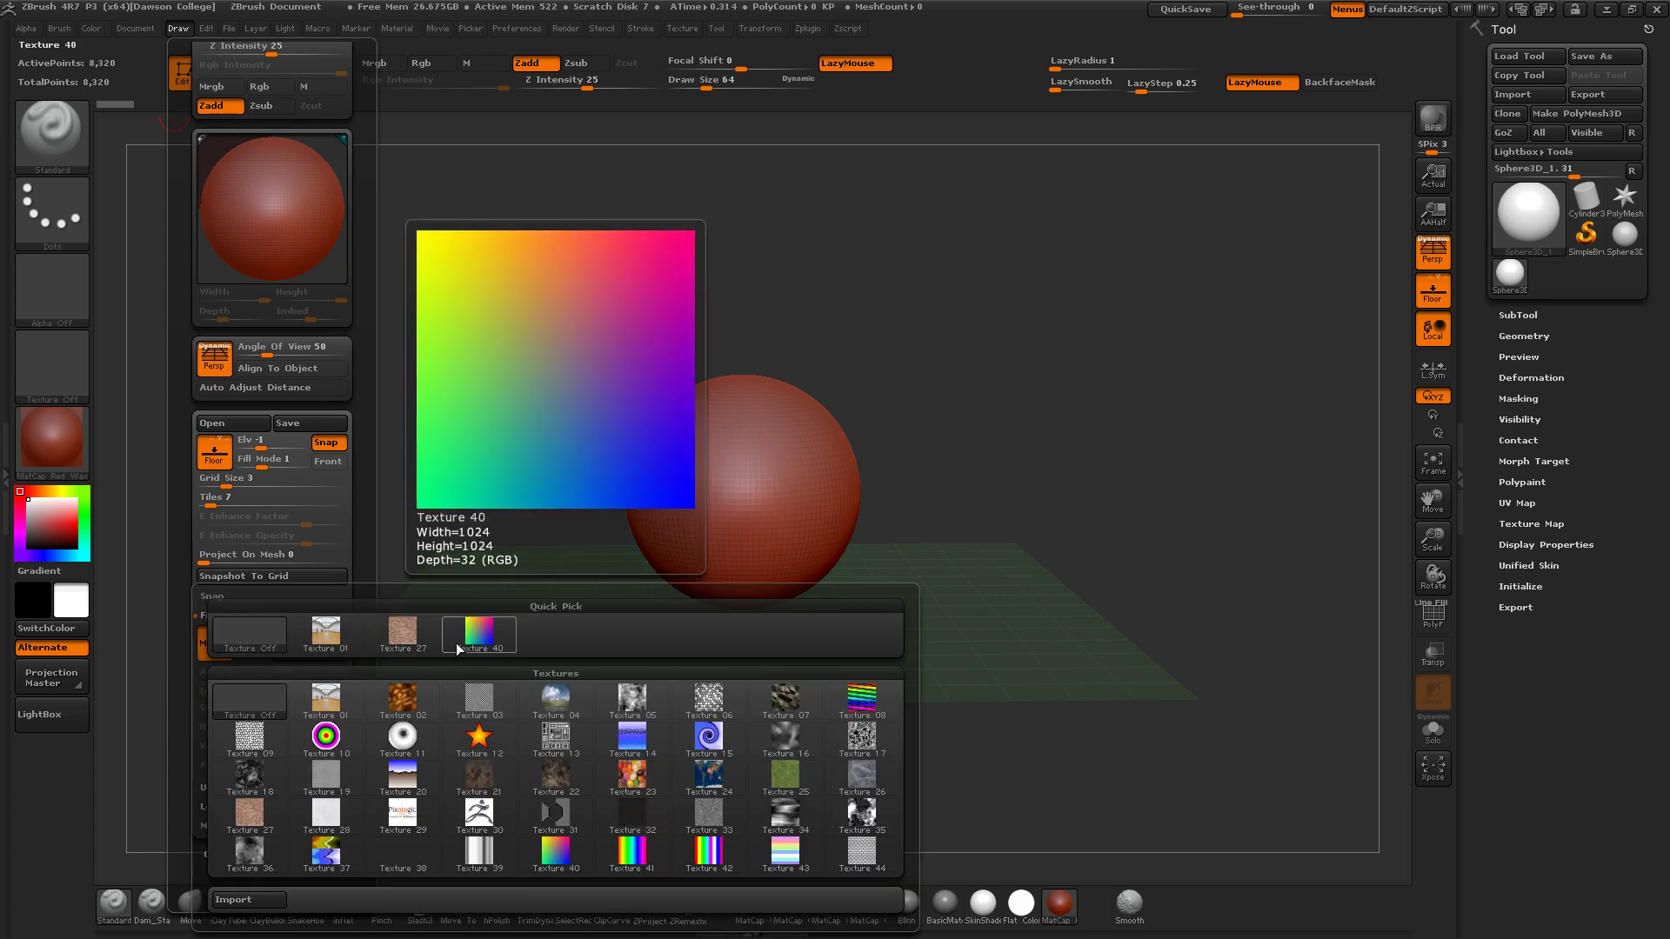
click(257, 908)
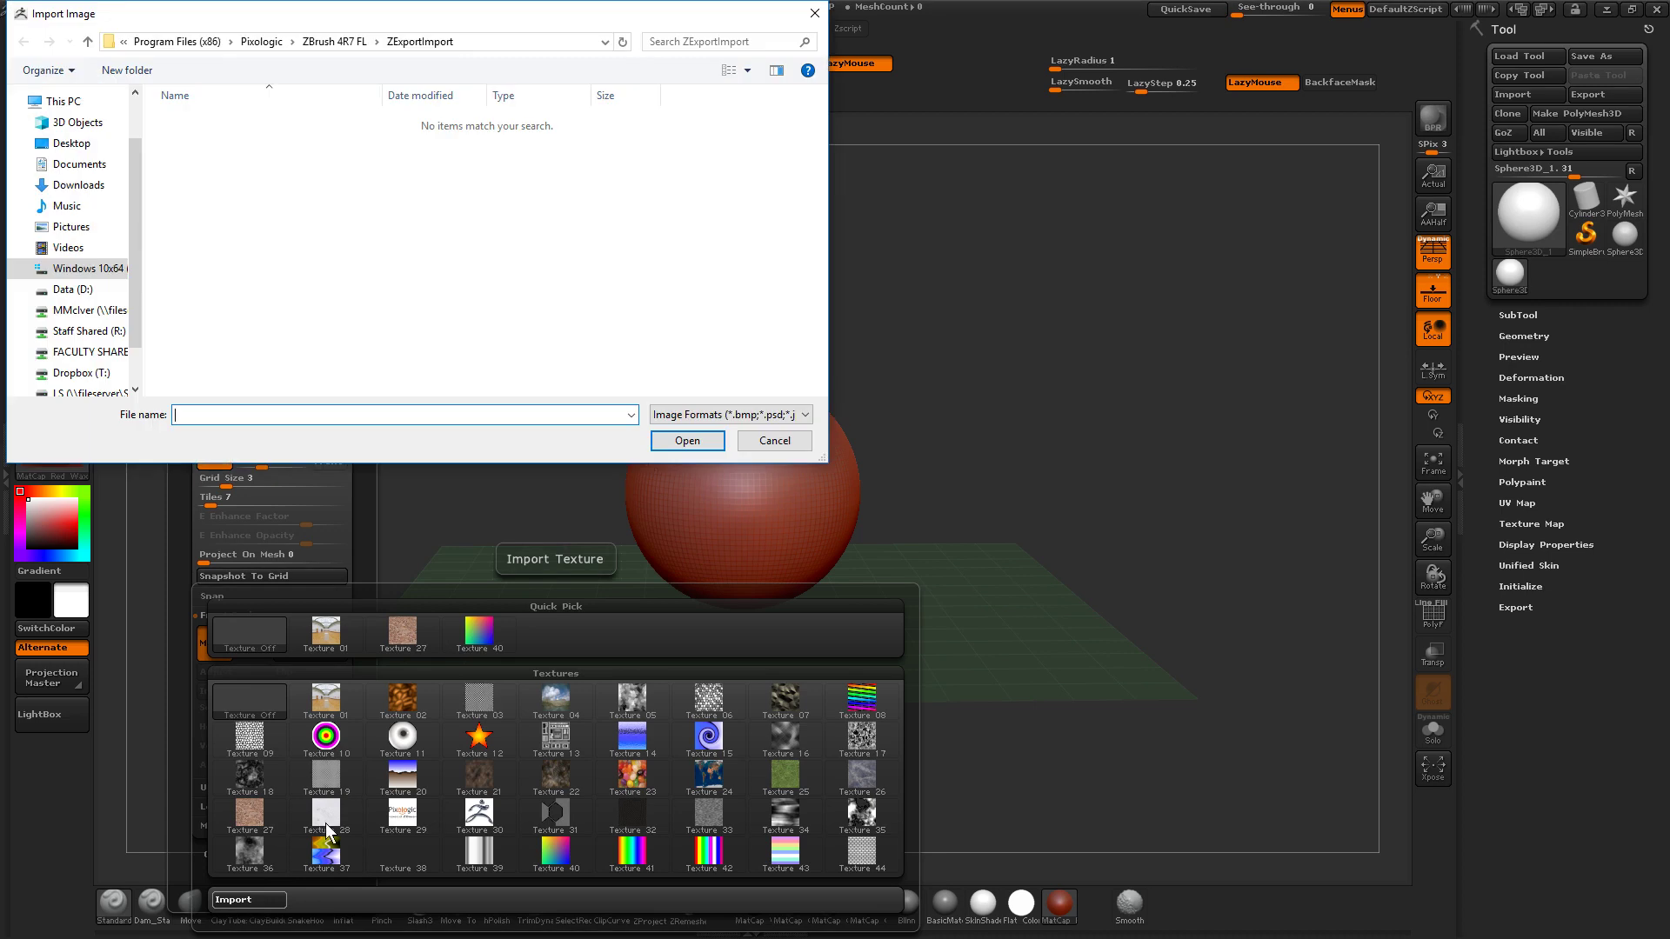
click(76, 145)
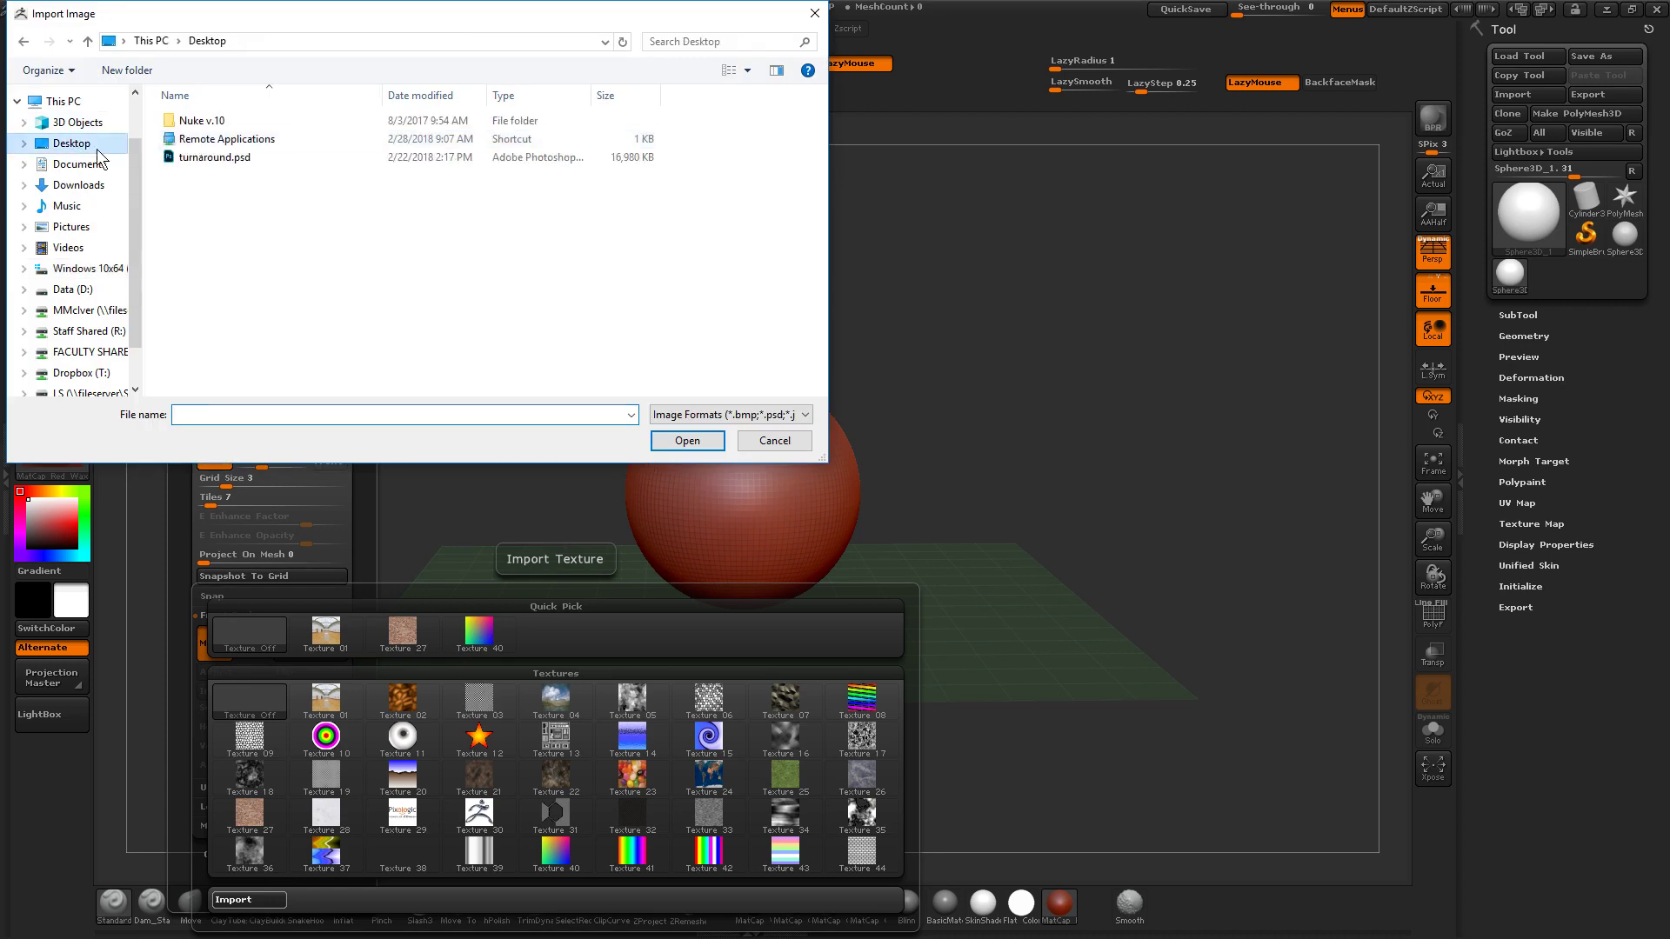
double_click(204, 158)
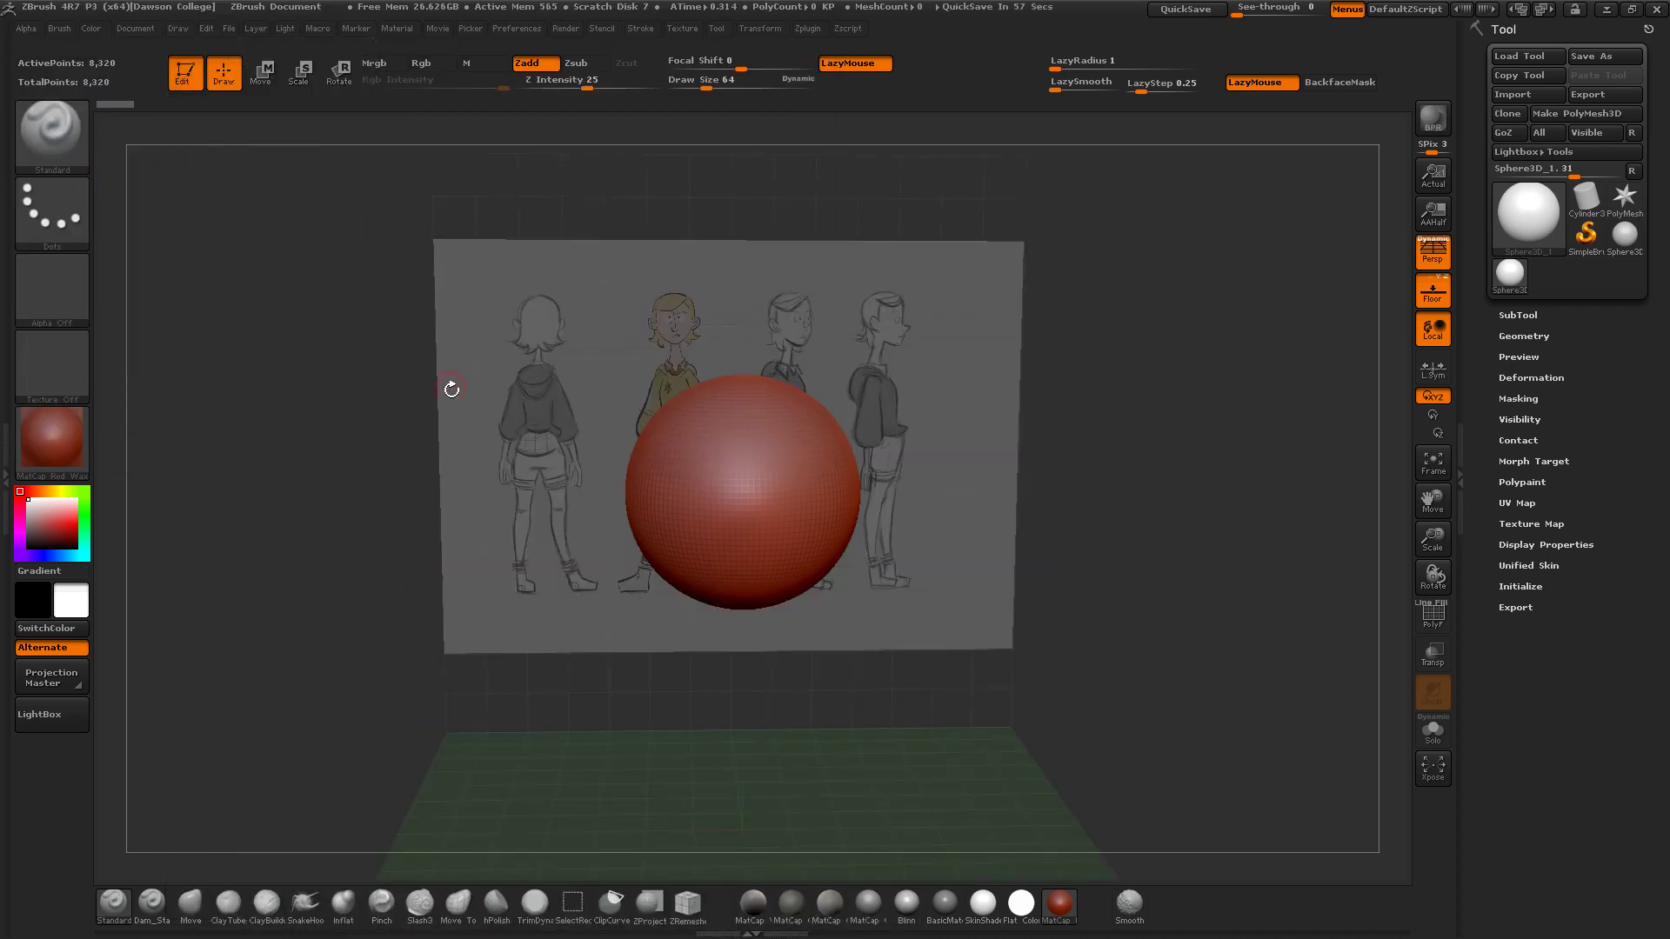
Turn off perspective for the front view and set the brush draw size to 332.
mouse_move(370, 415)
mouse_down()
mouse_move(397, 417)
mouse_move(335, 418)
mouse_move(361, 409)
mouse_move(419, 448)
mouse_move(413, 371)
mouse_up()
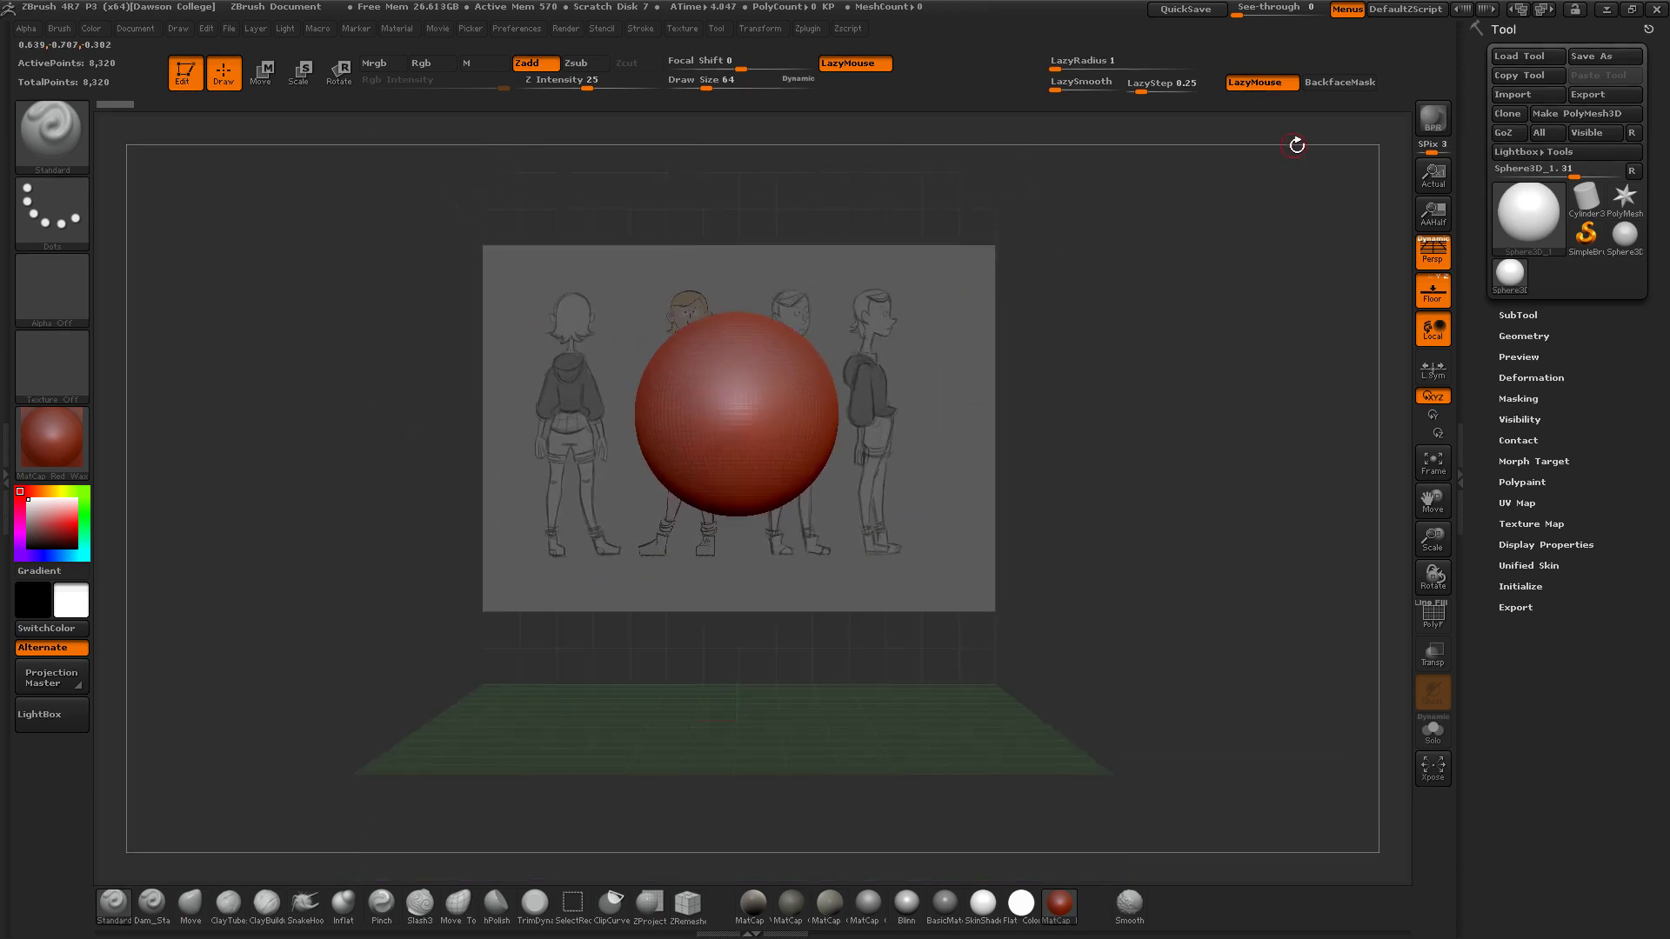
click(1432, 252)
key(s)
drag(762, 358, 808, 359)
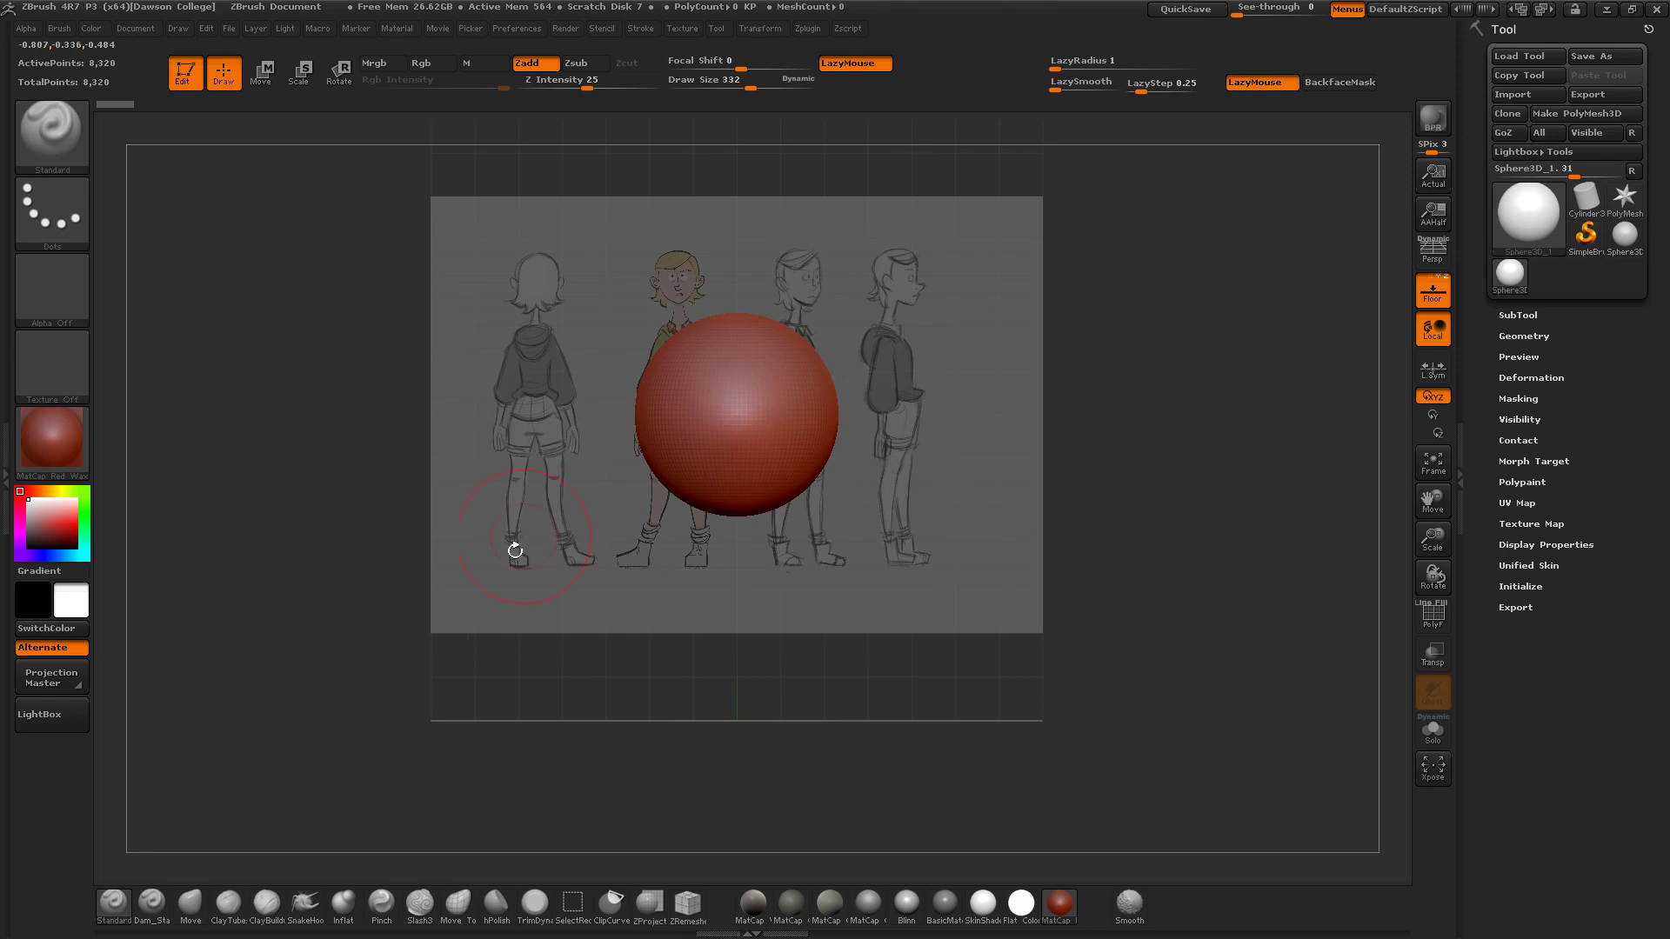
Choose the Move brush and convert the sphere primitive to a PolyMesh3D so it can be sculpted.
click(190, 905)
click(825, 415)
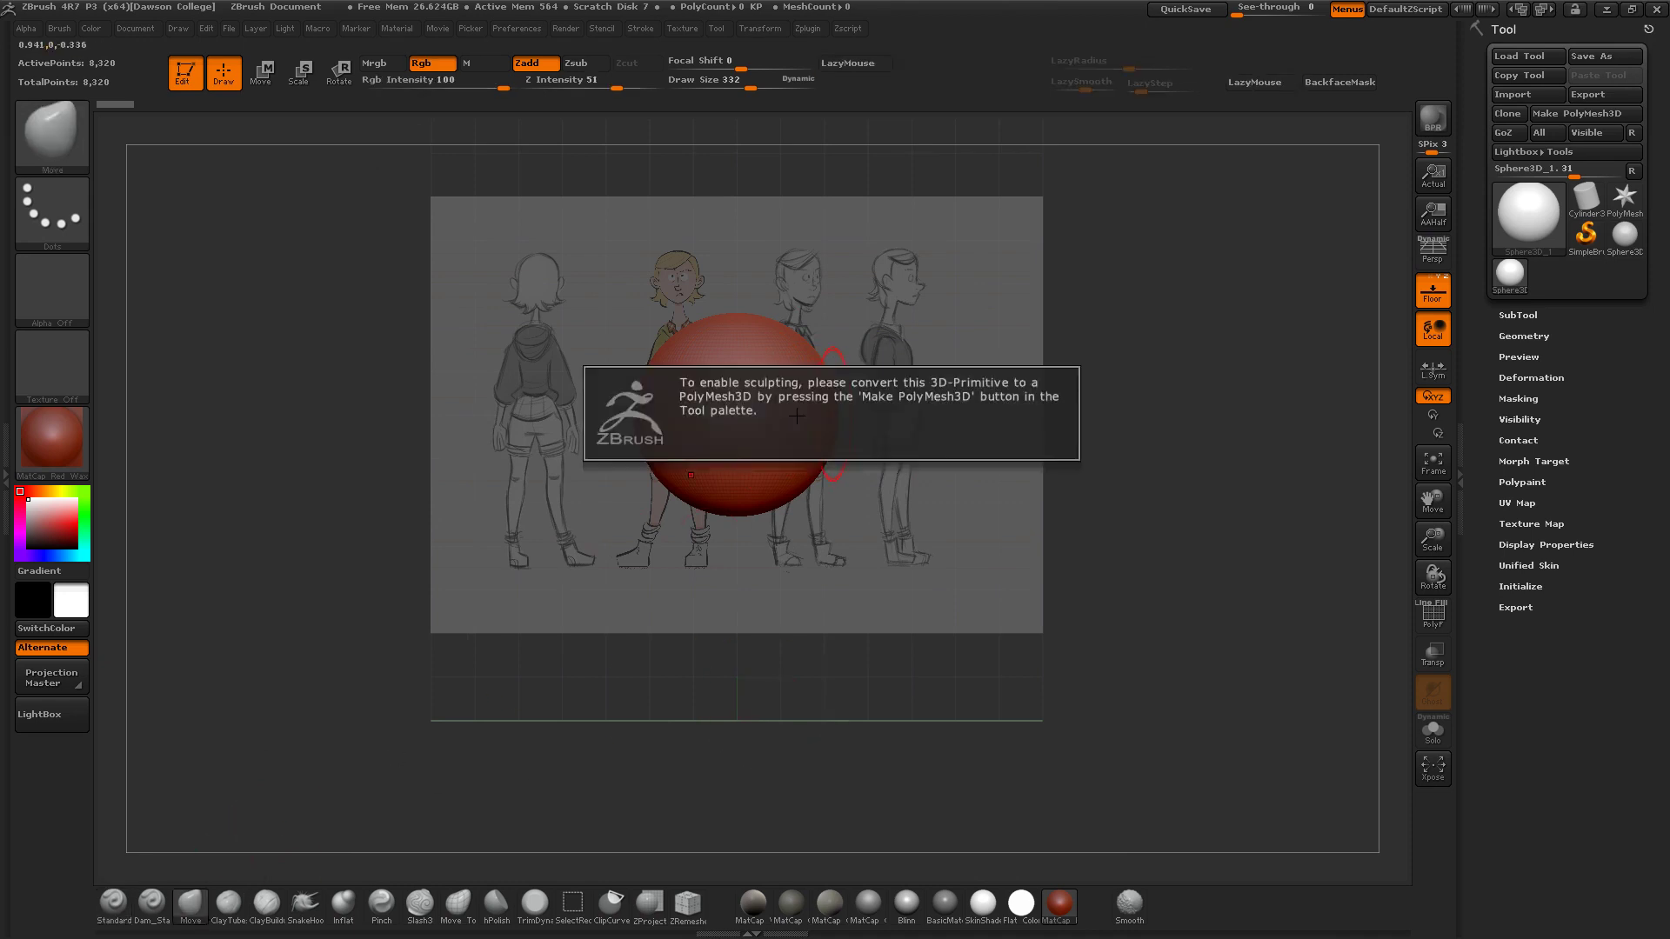
click(1599, 113)
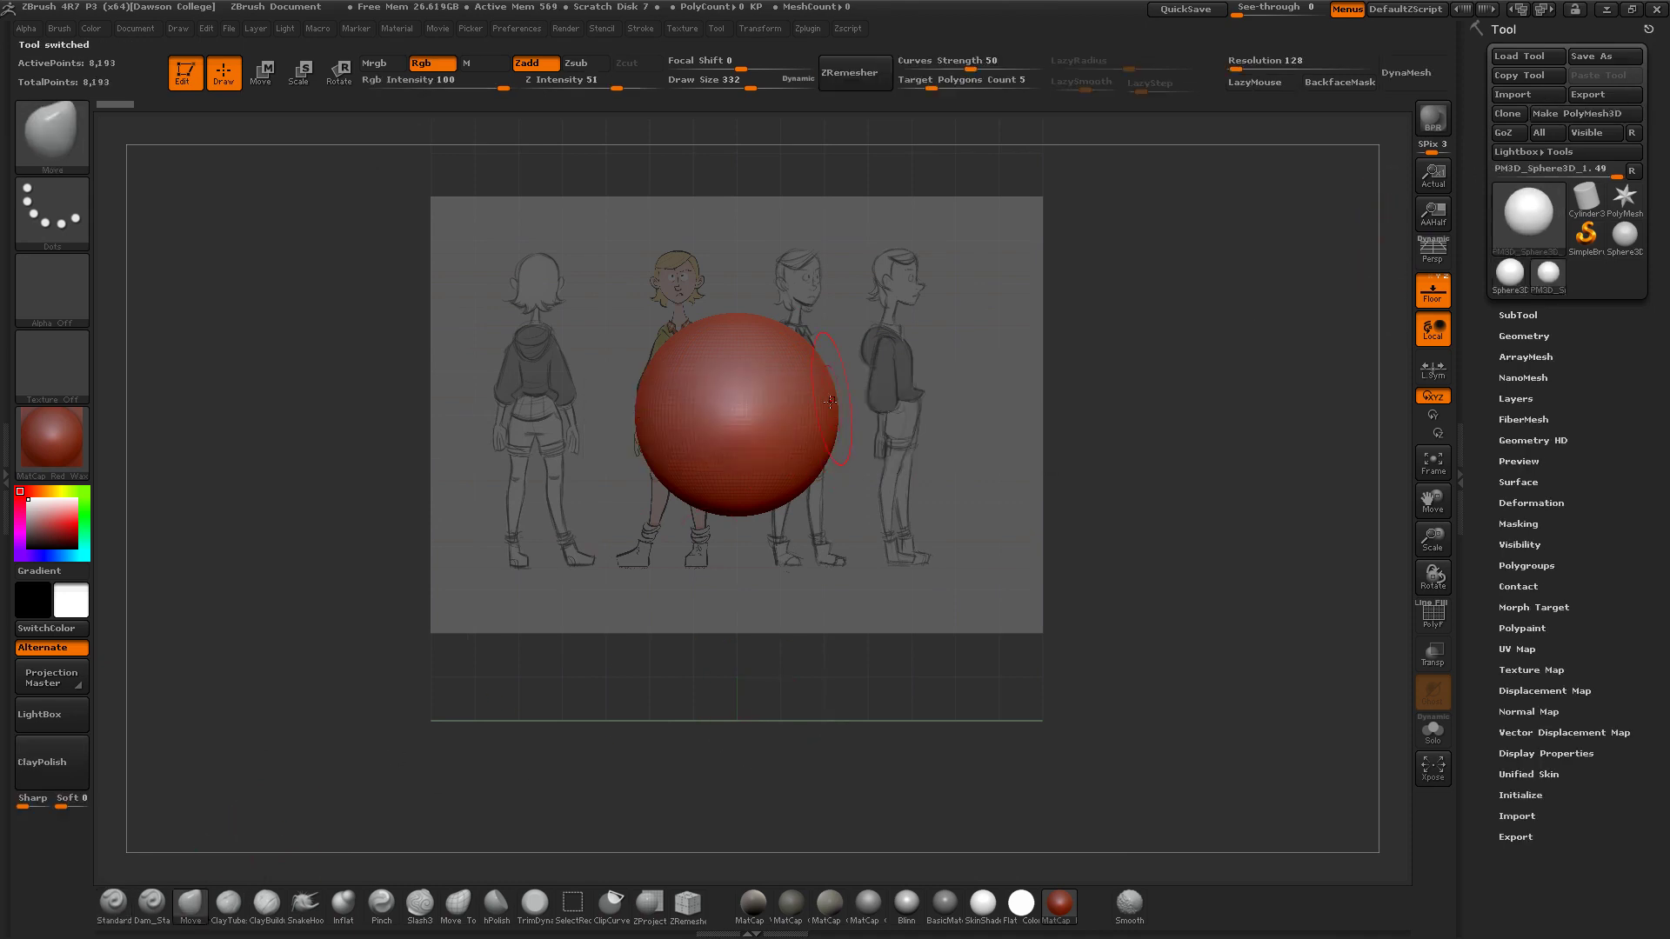
Try pushing the sphere's sides inward with the Move brush at draw size 468.
click(827, 407)
key(s)
mouse_move(831, 403)
mouse_down()
mouse_move(847, 407)
mouse_move(818, 414)
mouse_up()
drag(827, 473, 811, 470)
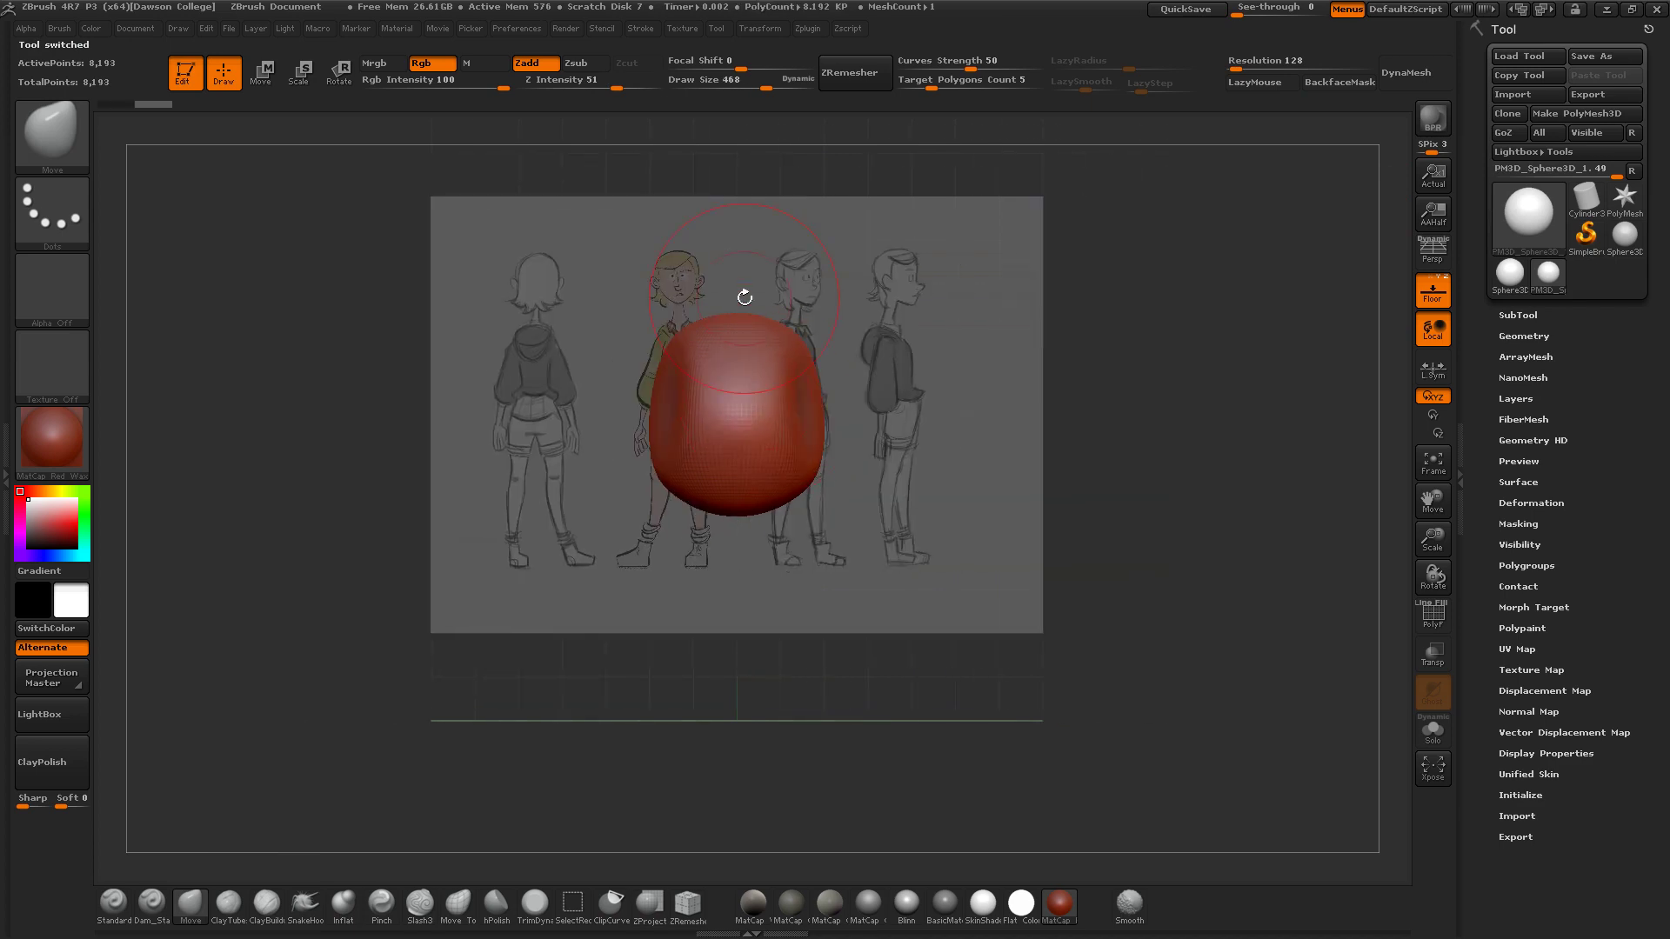
Set the reference grid's Fill Mode to 3.
click(177, 29)
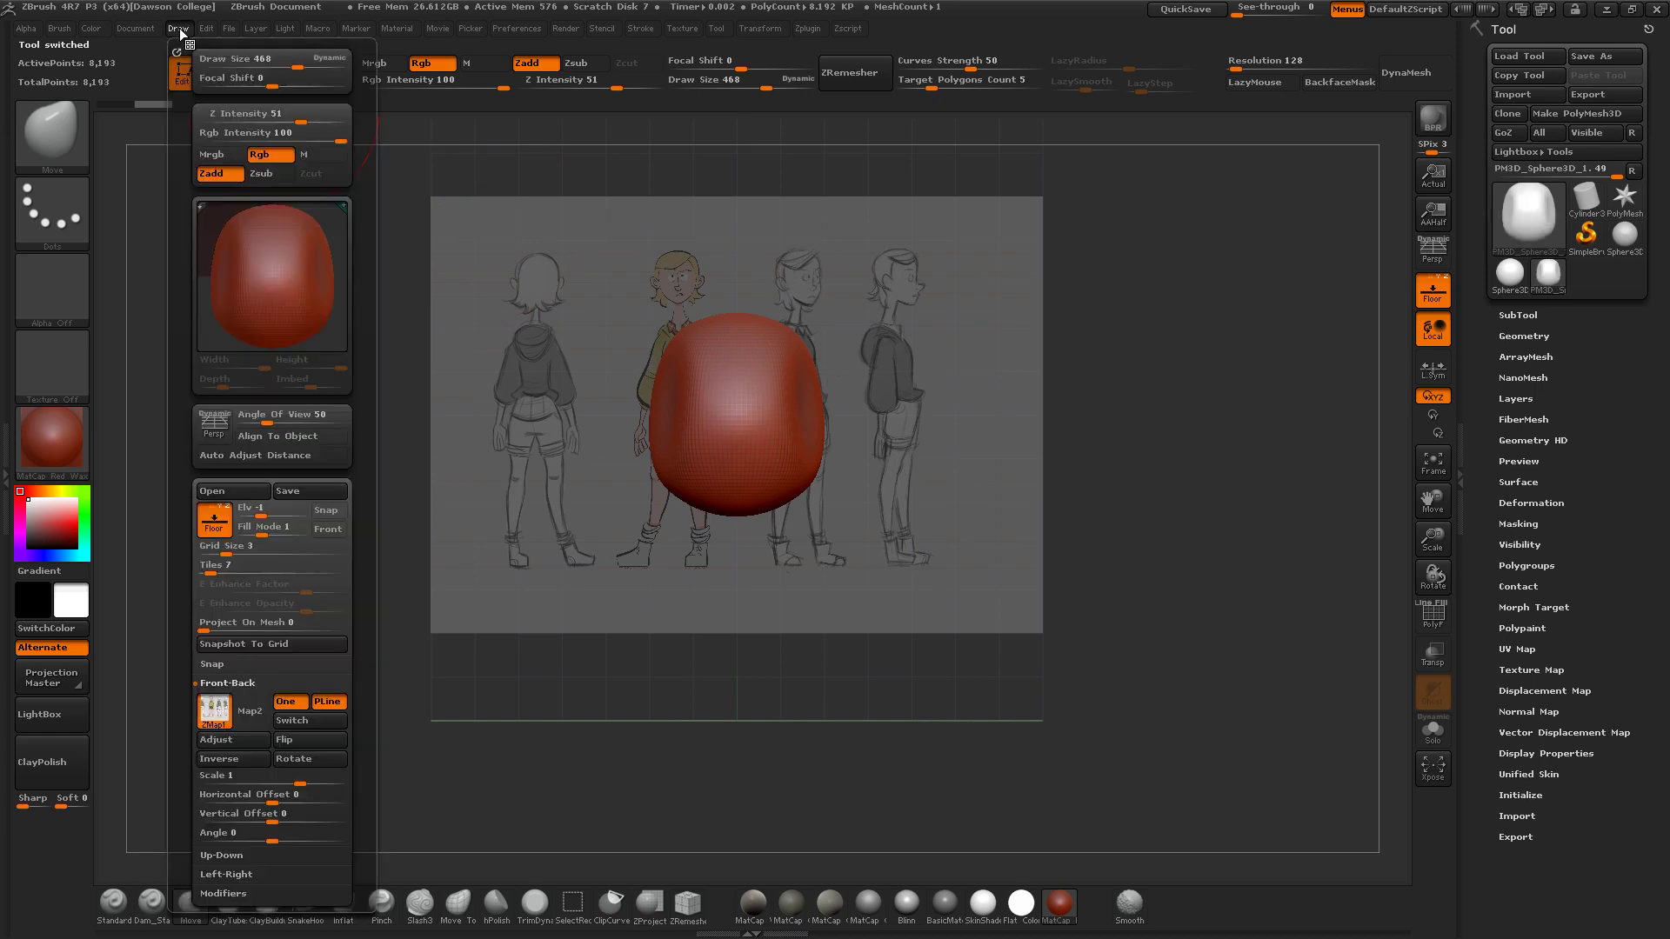
click(277, 534)
drag(282, 536, 302, 536)
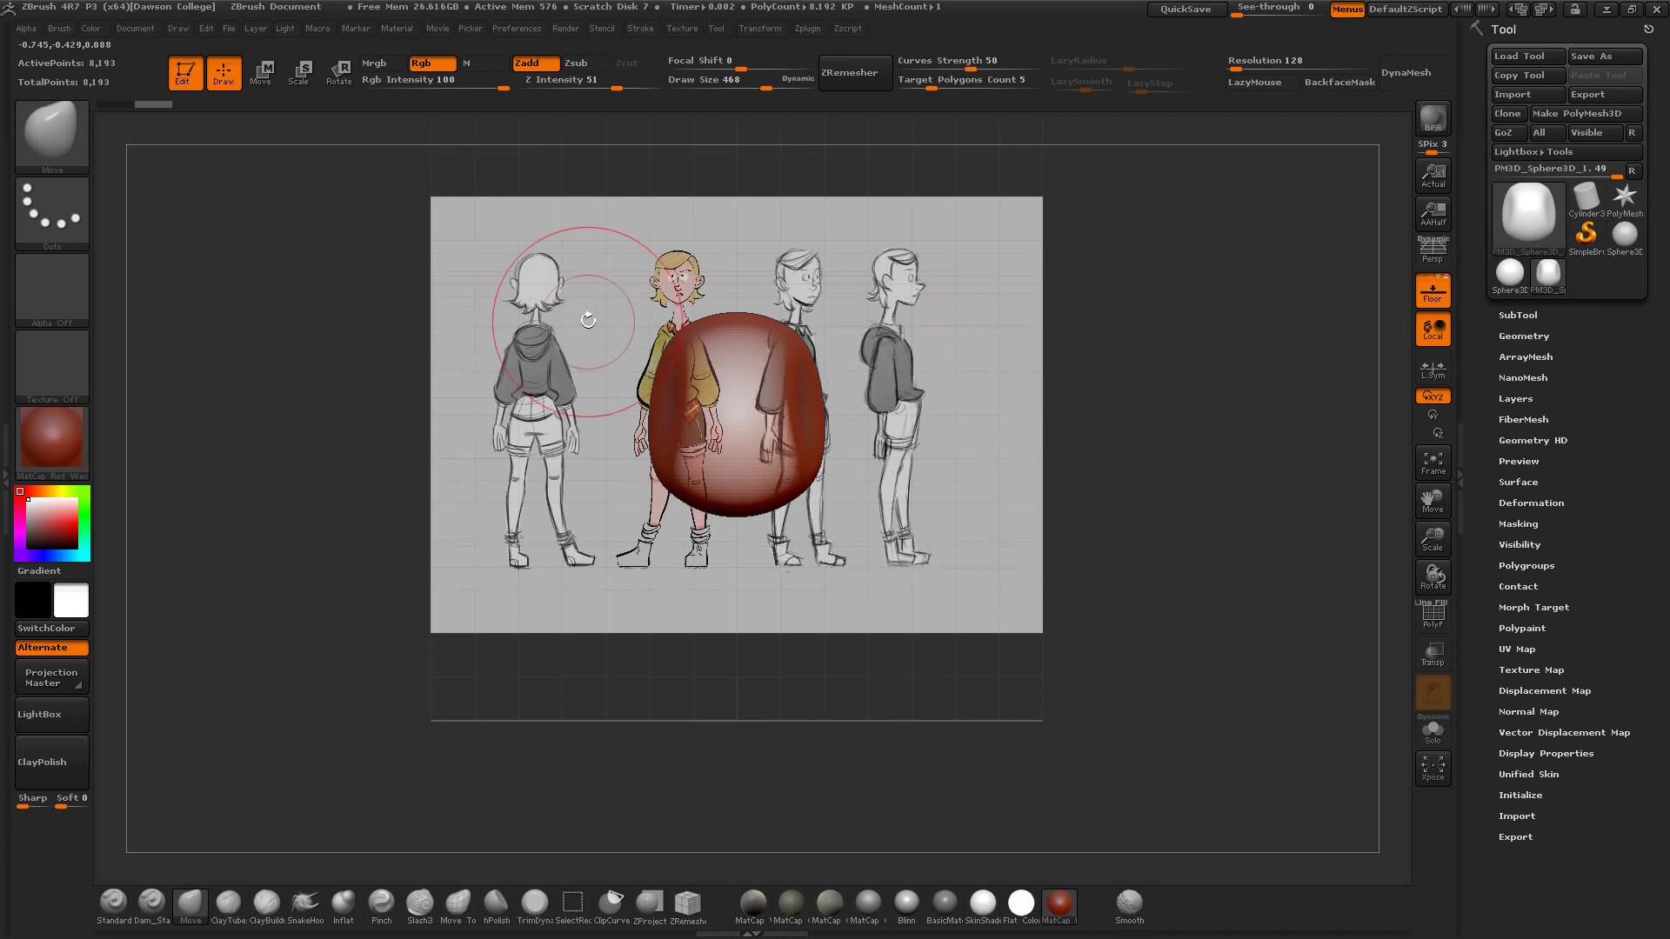
Try shifting the Front-Back map vertically, and reset its Vertical Offset to 0.
click(184, 26)
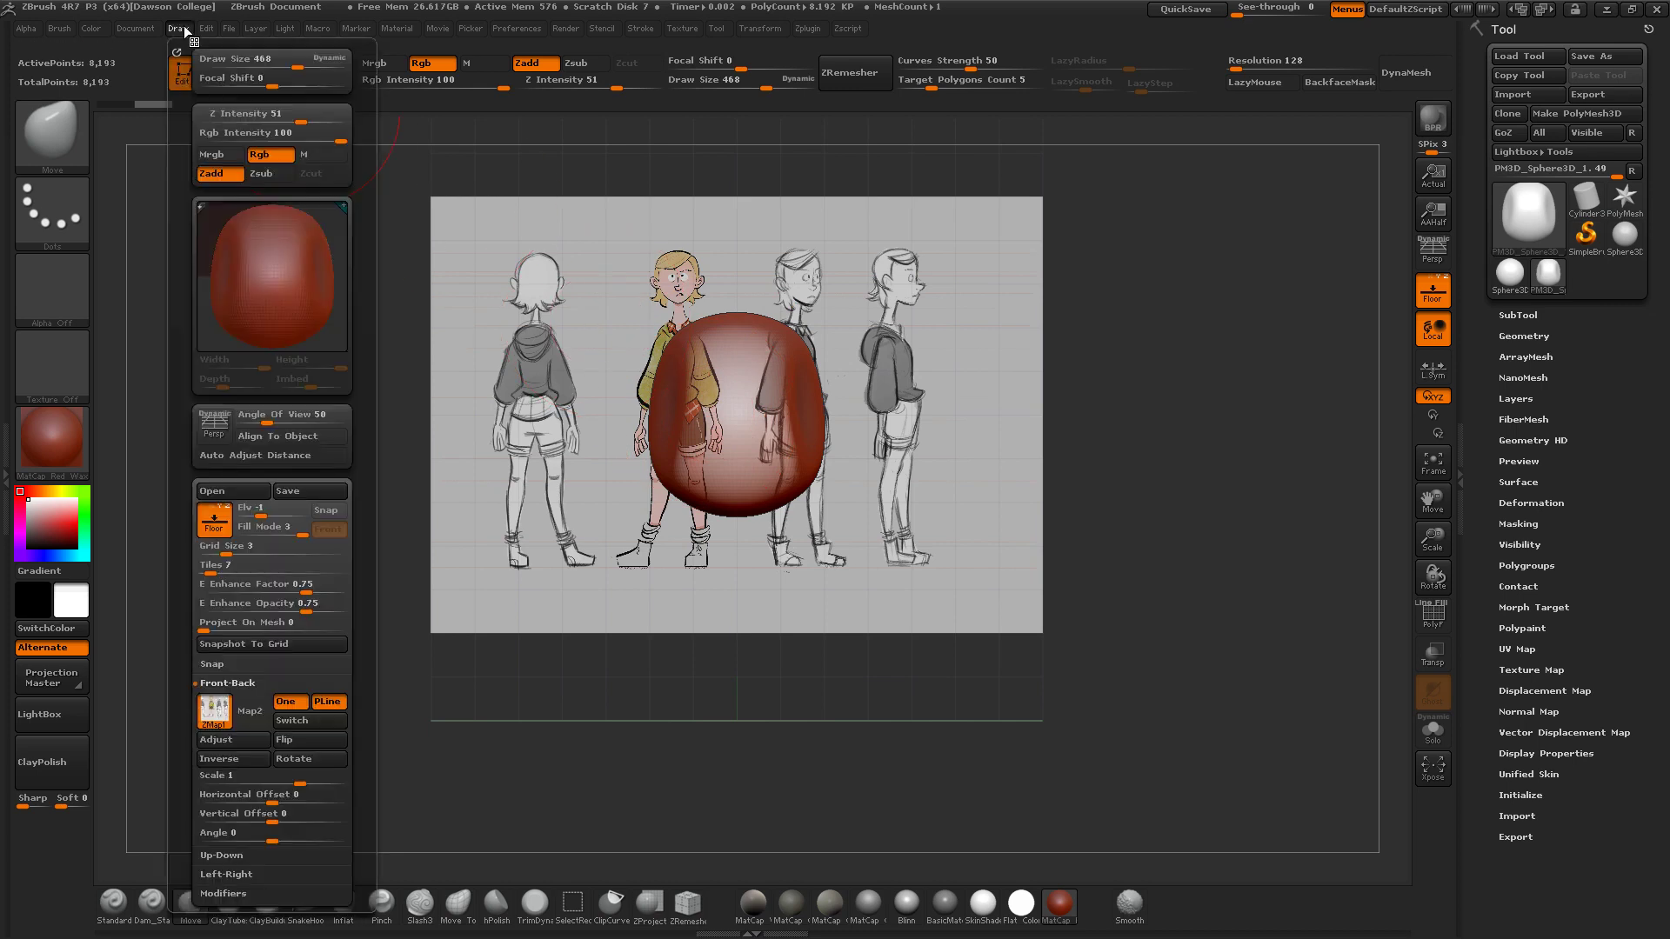
drag(185, 577, 185, 265)
mouse_move(270, 494)
mouse_down()
mouse_move(257, 484)
mouse_move(363, 490)
mouse_move(239, 502)
mouse_move(287, 505)
mouse_up()
click(278, 504)
text(0)
key(Return)
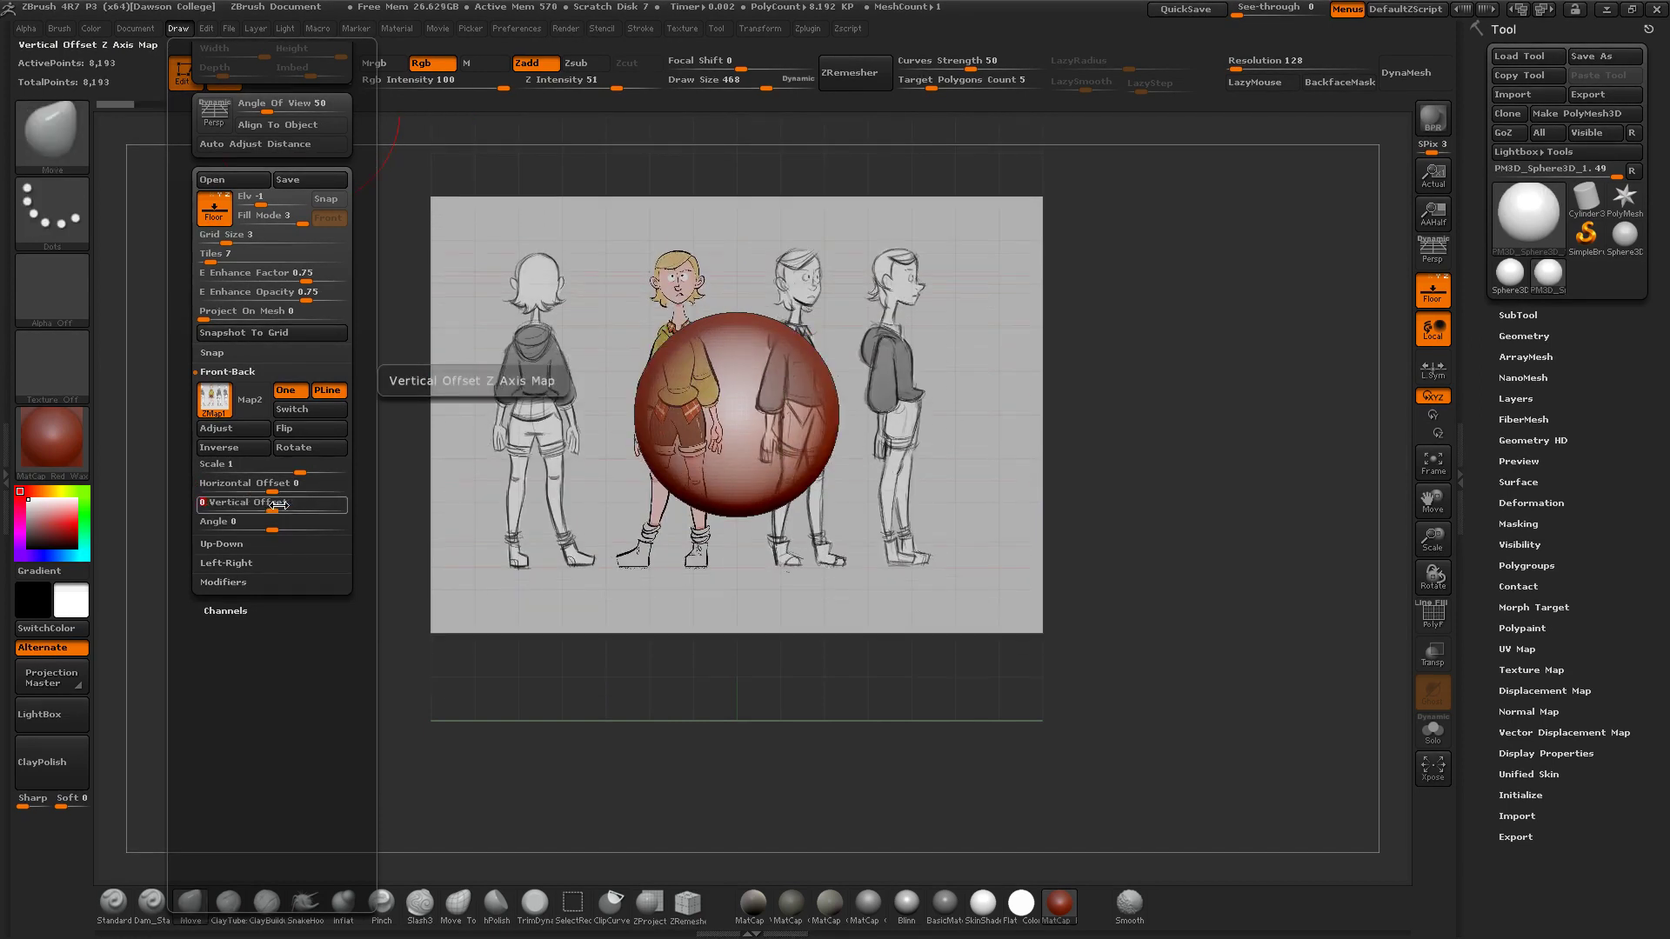
Load the turnaround.psd image as Map1 of the Left-Right grid.
click(236, 546)
click(233, 391)
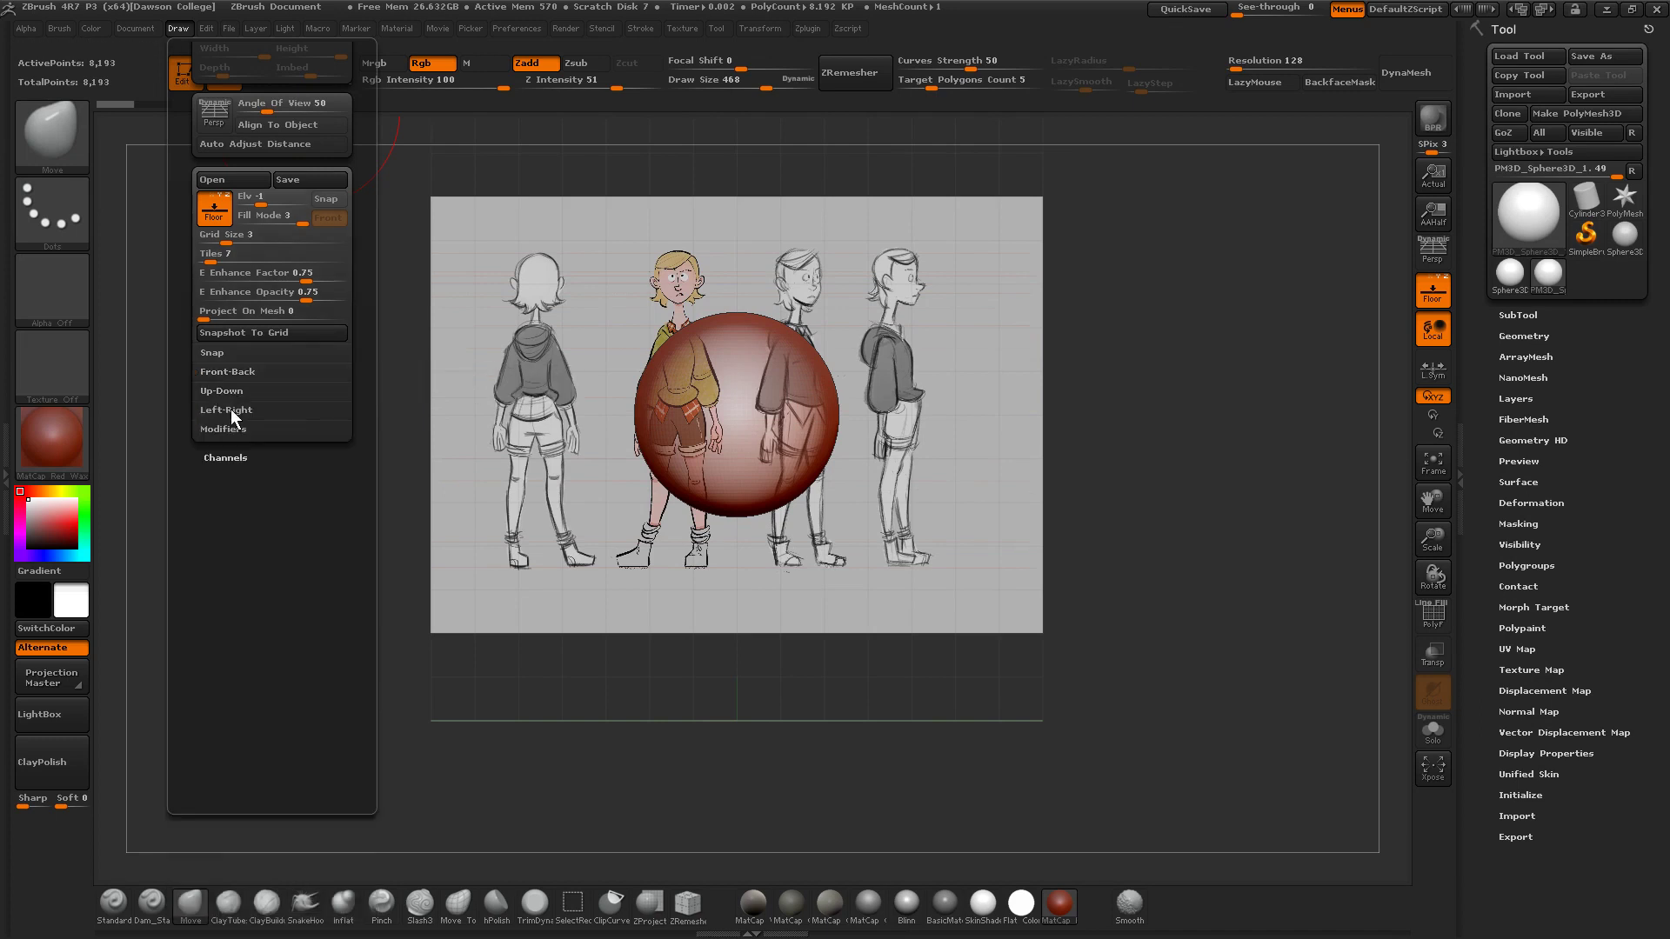
click(231, 410)
click(241, 442)
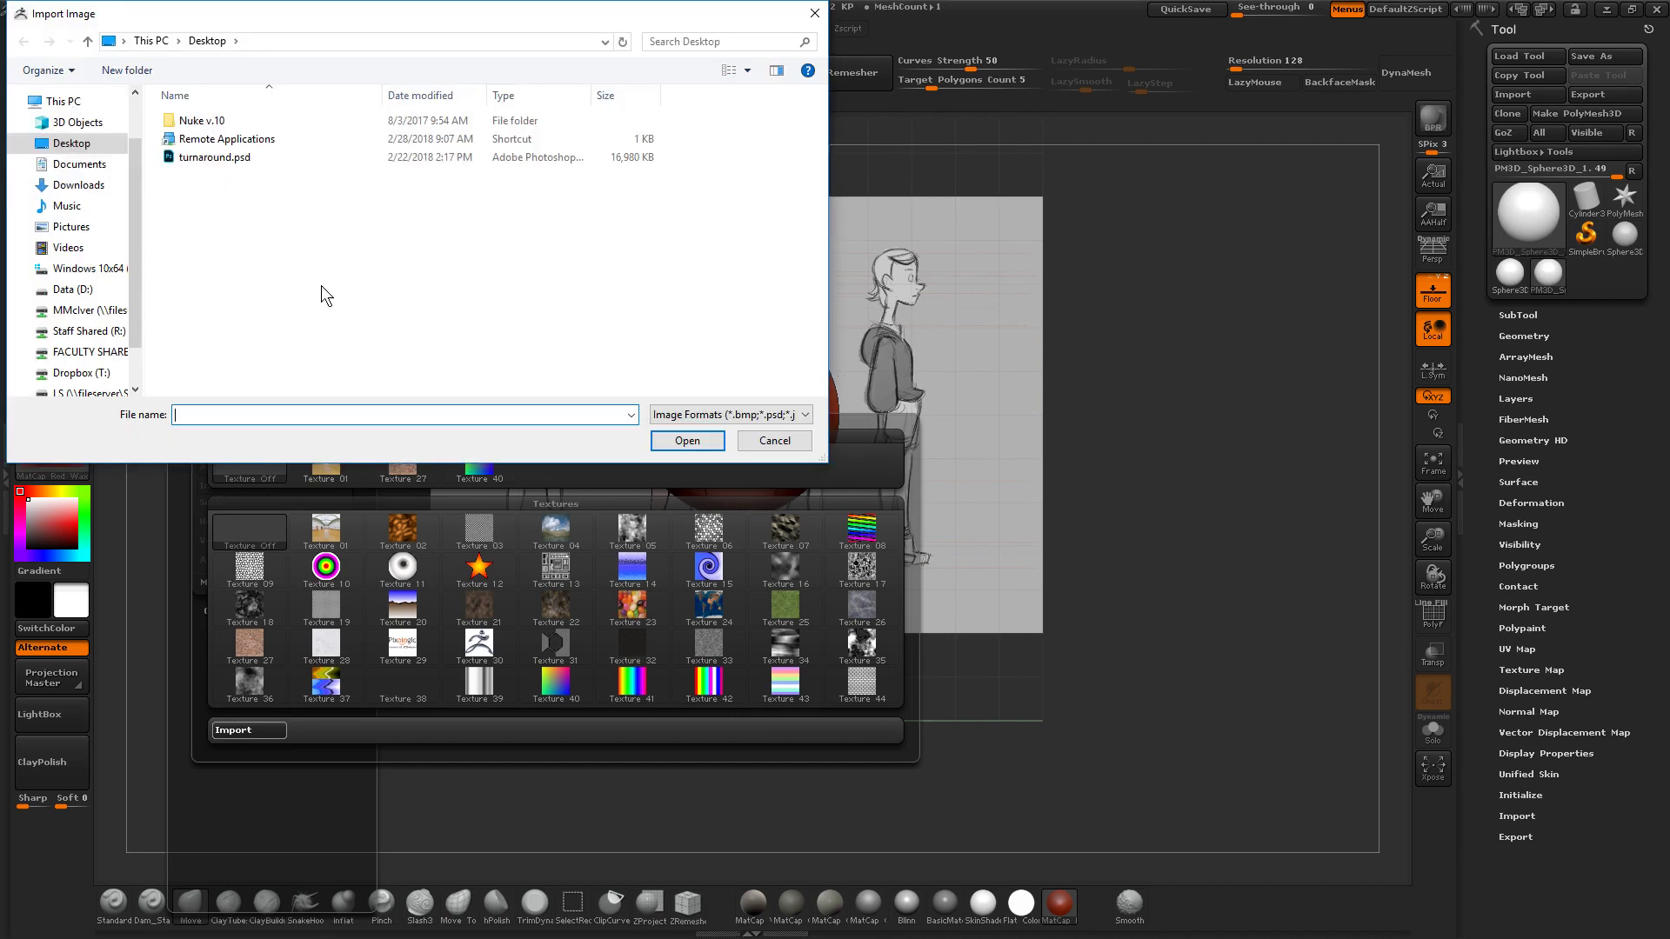
double_click(220, 276)
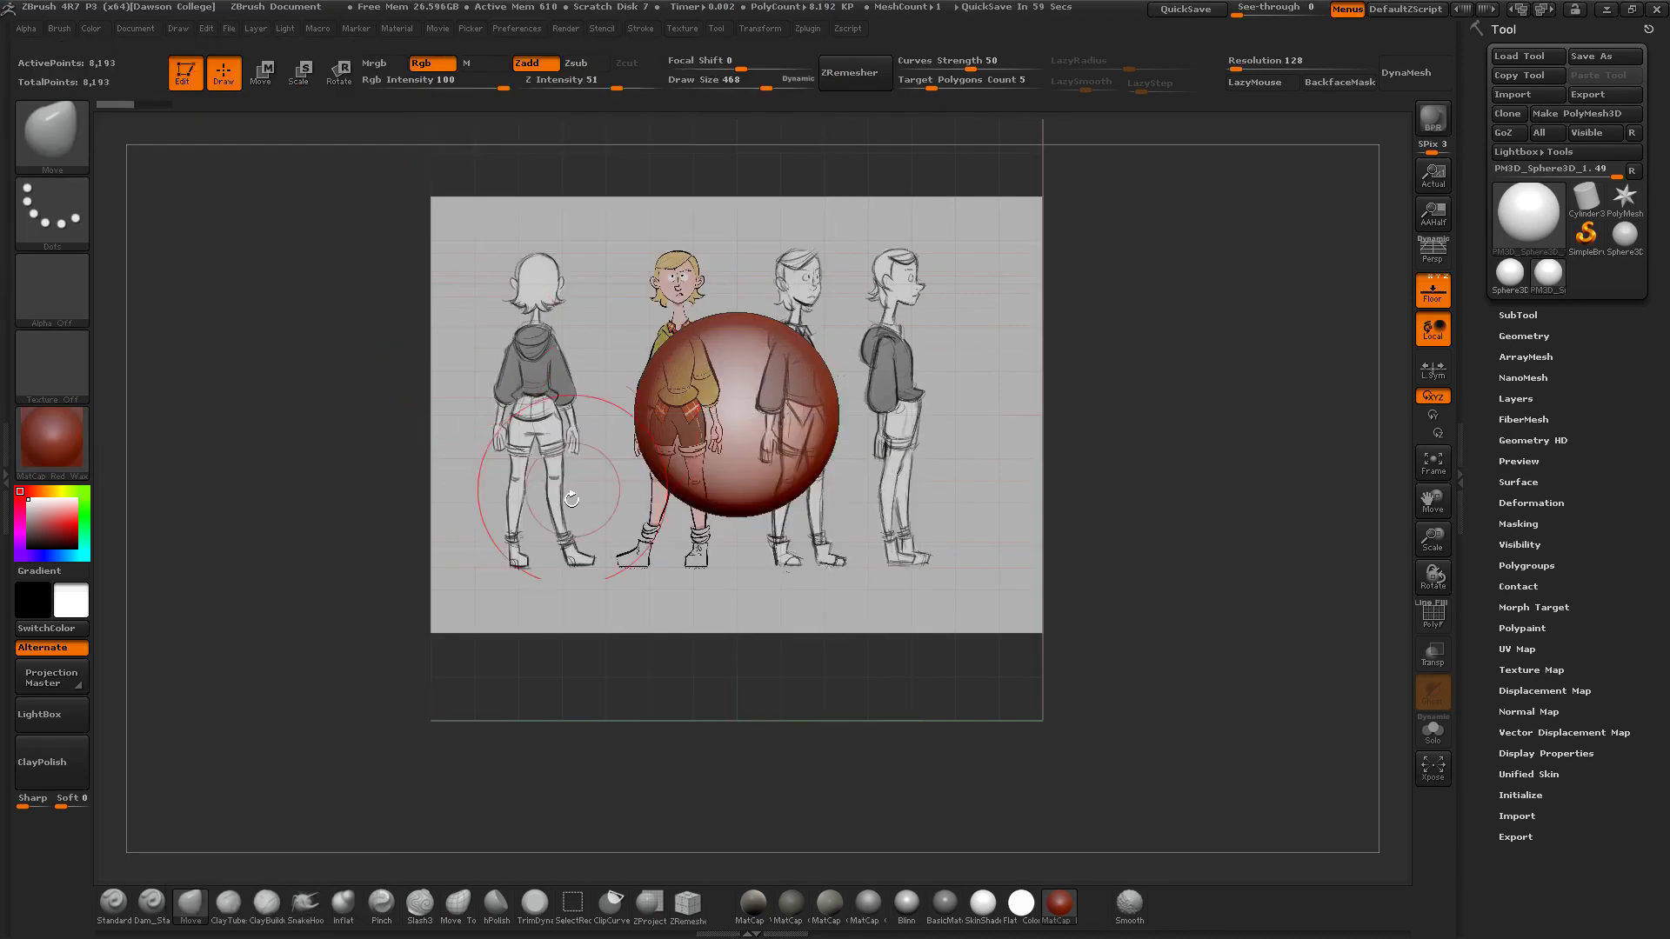
From the side view, set the Left-Right map's Horizontal Offset to about -0.545 to place the profile figure over the sphere.
drag(330, 510, 466, 504)
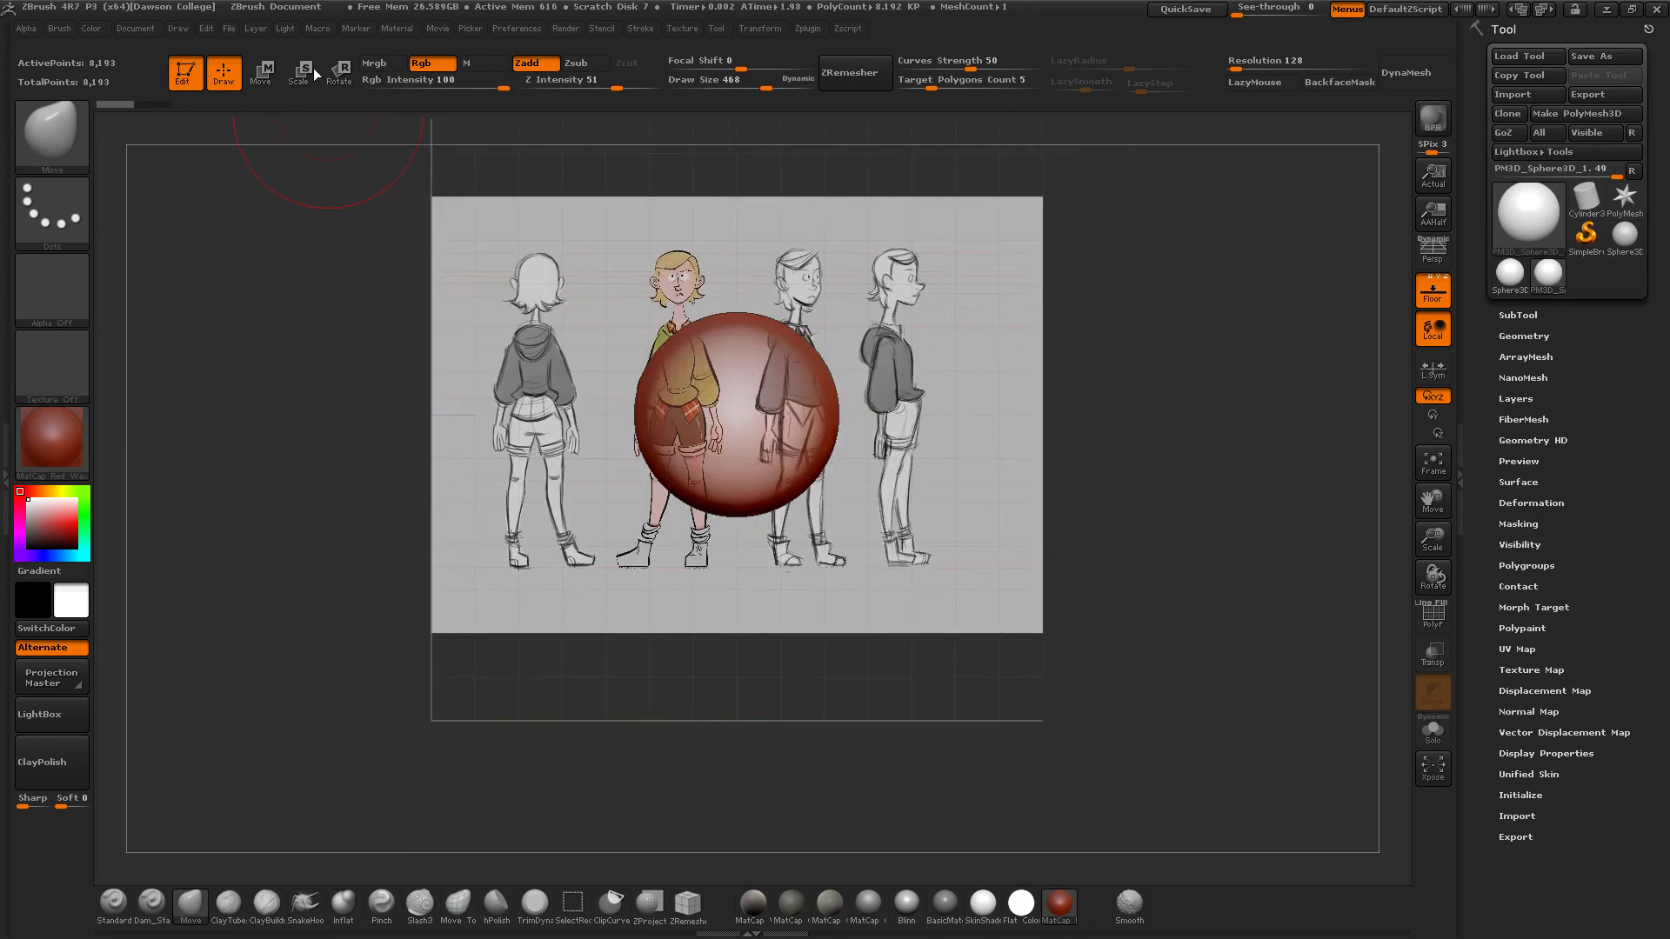
click(177, 28)
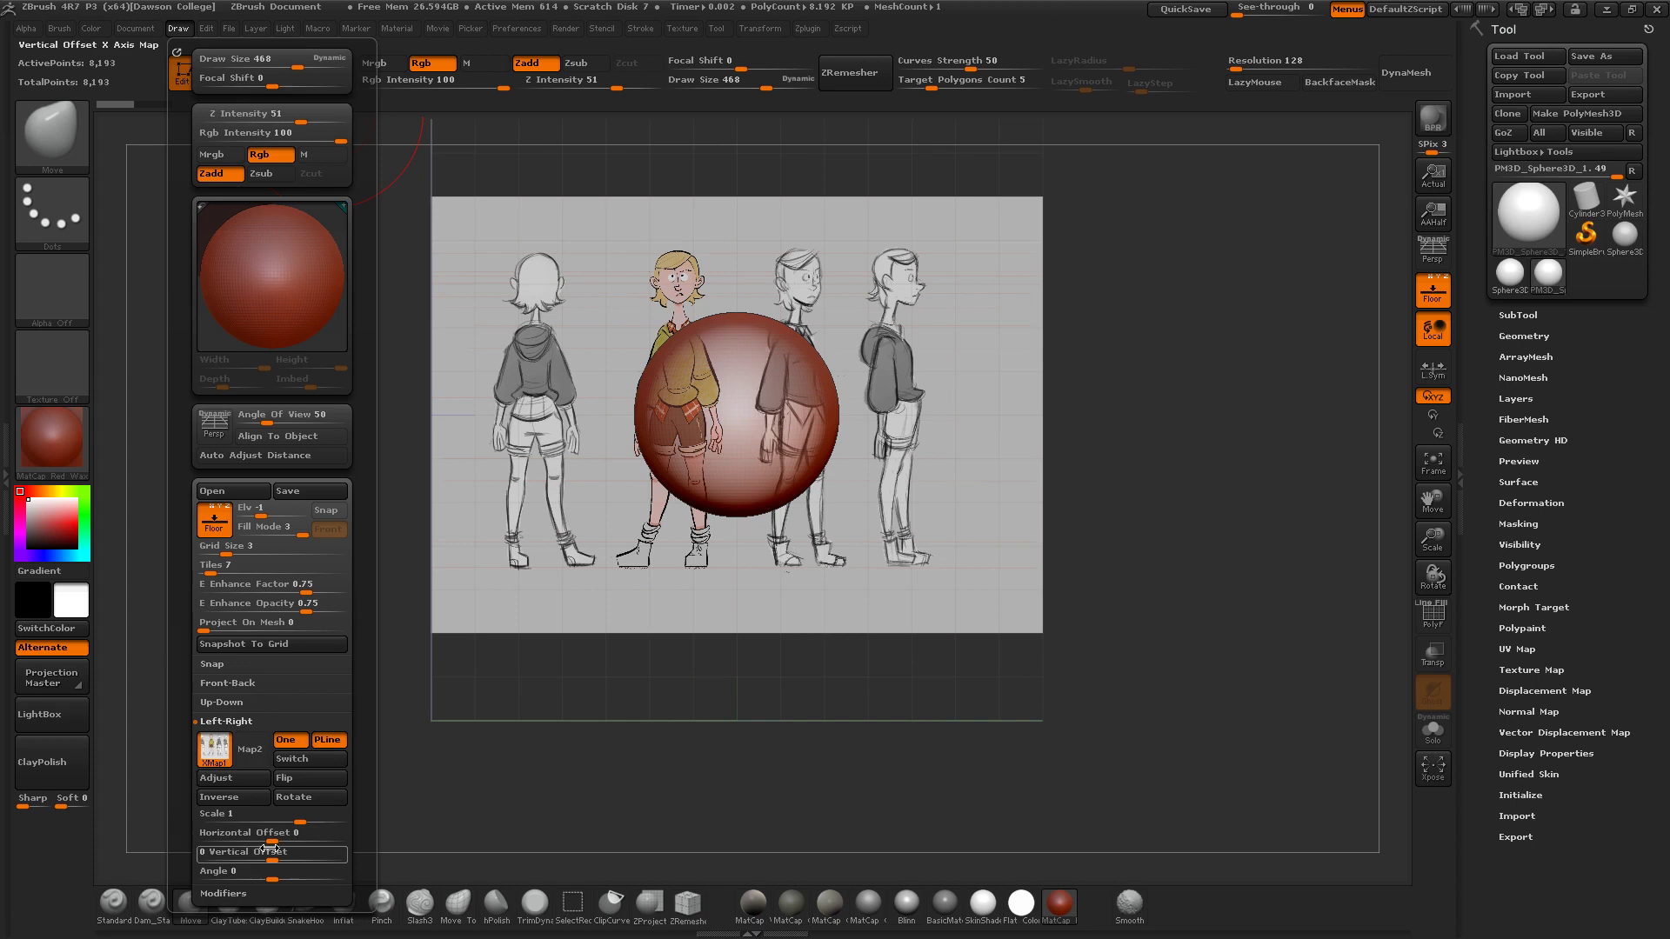
drag(273, 838, 223, 834)
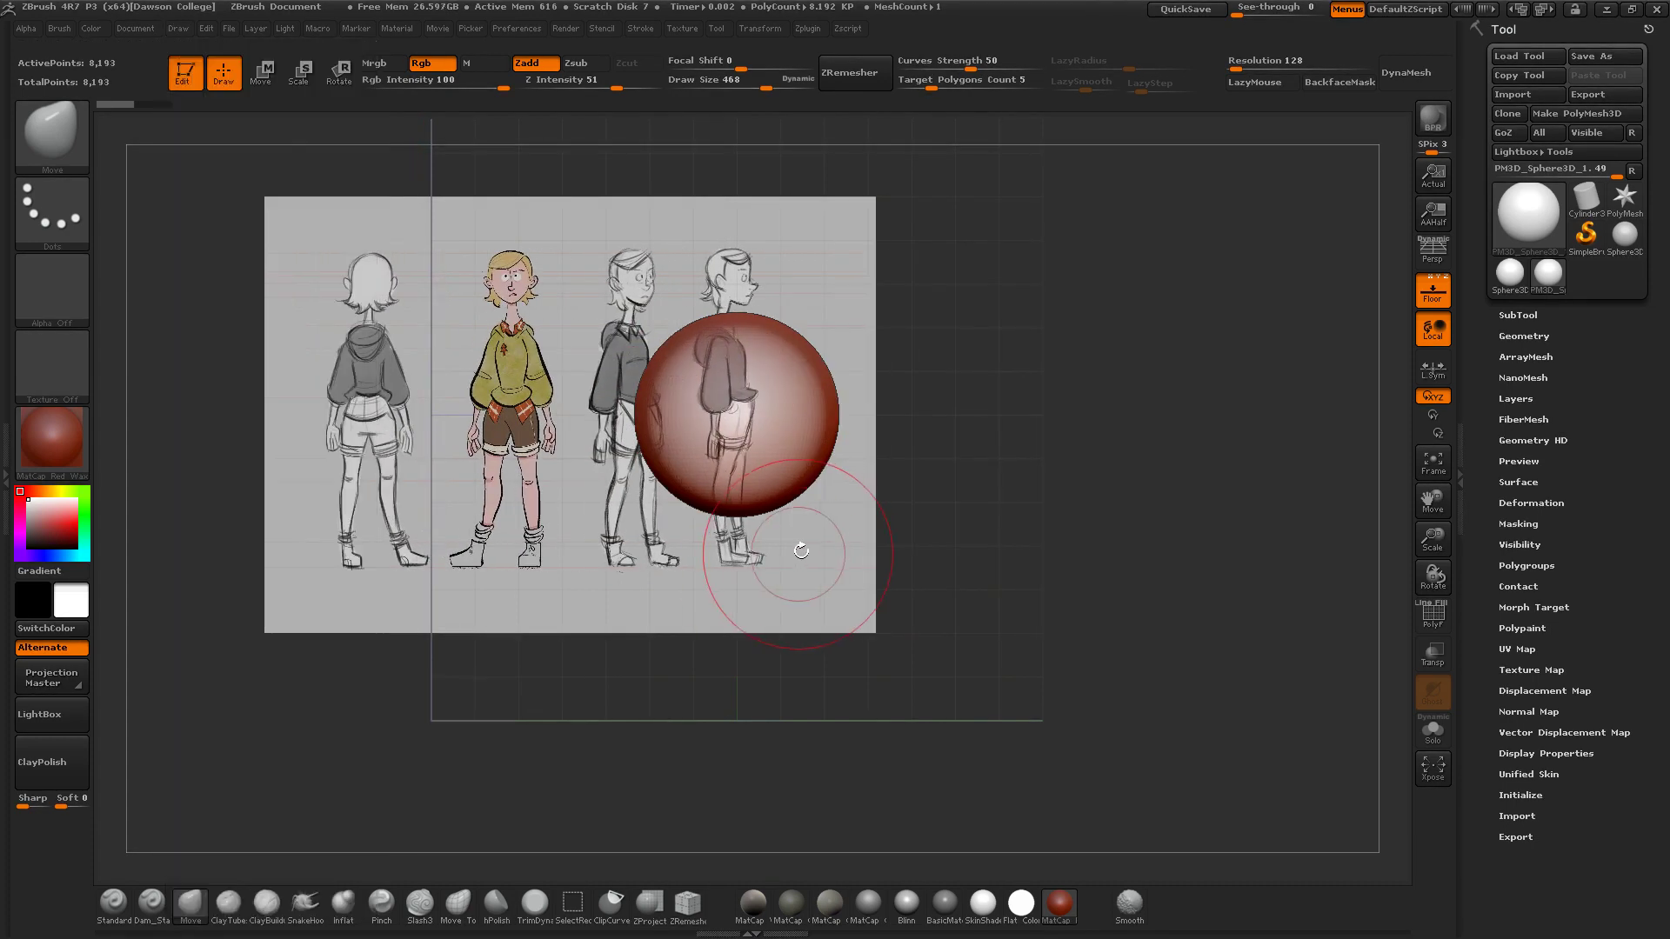
Clip the sphere's front and back with the ClipCurve brush along the side-view figure's profile.
click(609, 913)
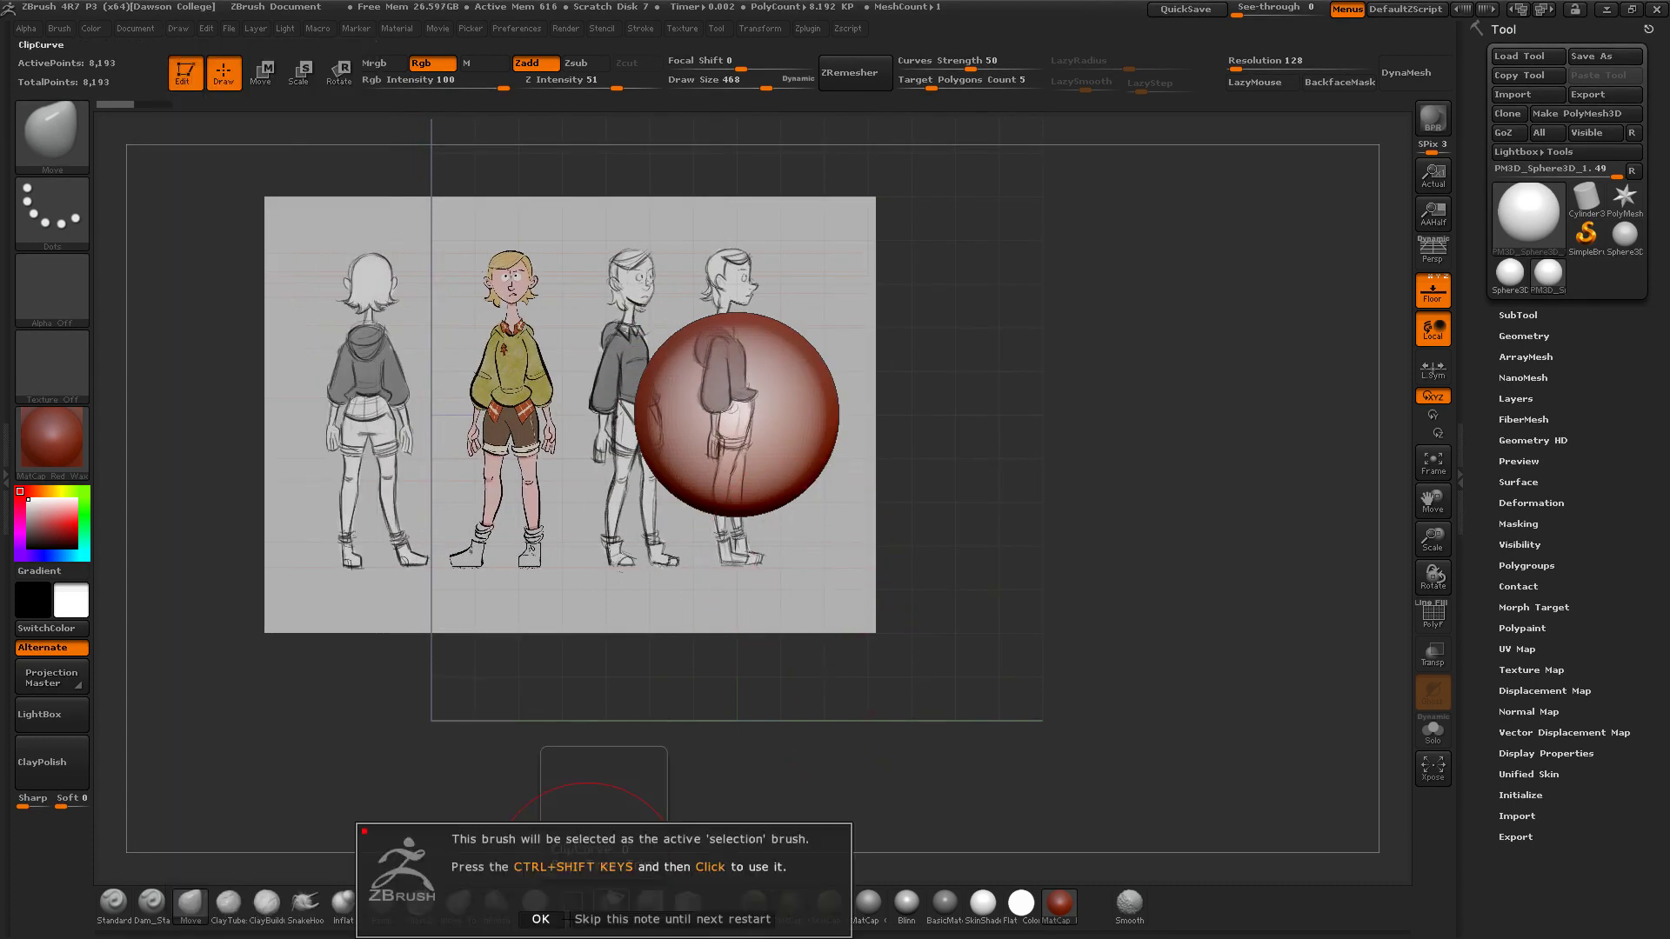
click(541, 920)
ctrl+shift+drag(739, 271, 750, 361)
ctrl+shift+drag(729, 291, 742, 352)
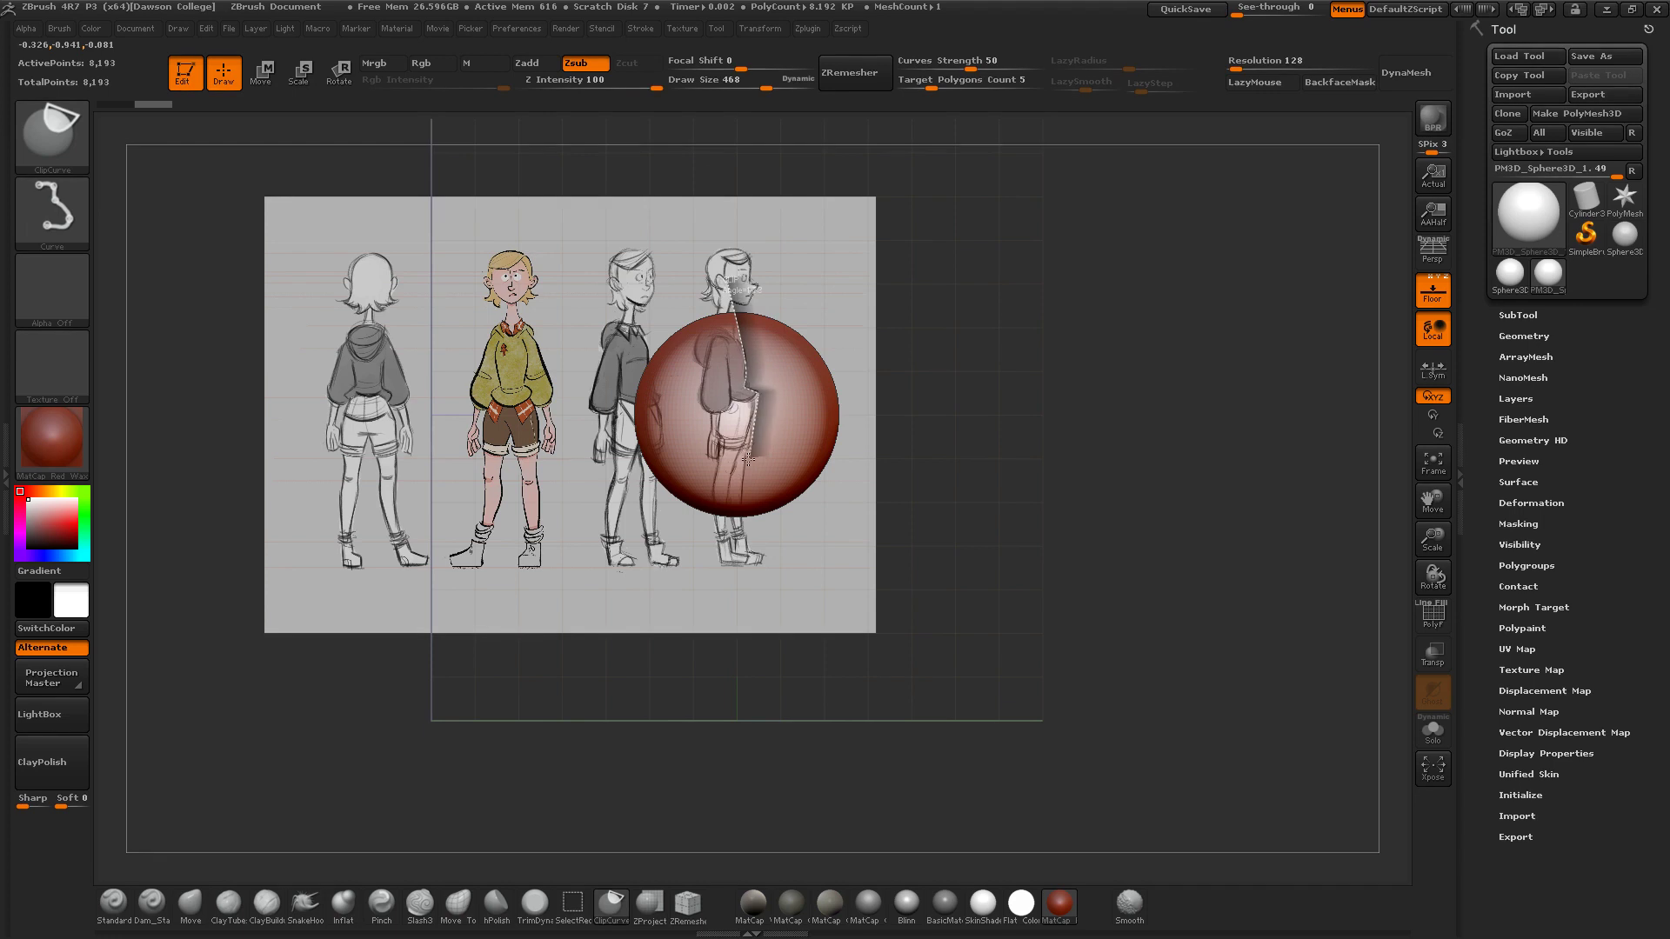
mouse_move(746, 477)
ctrl+shift+mouse_down()
mouse_move(753, 554)
mouse_move(722, 454)
ctrl+shift+mouse_up()
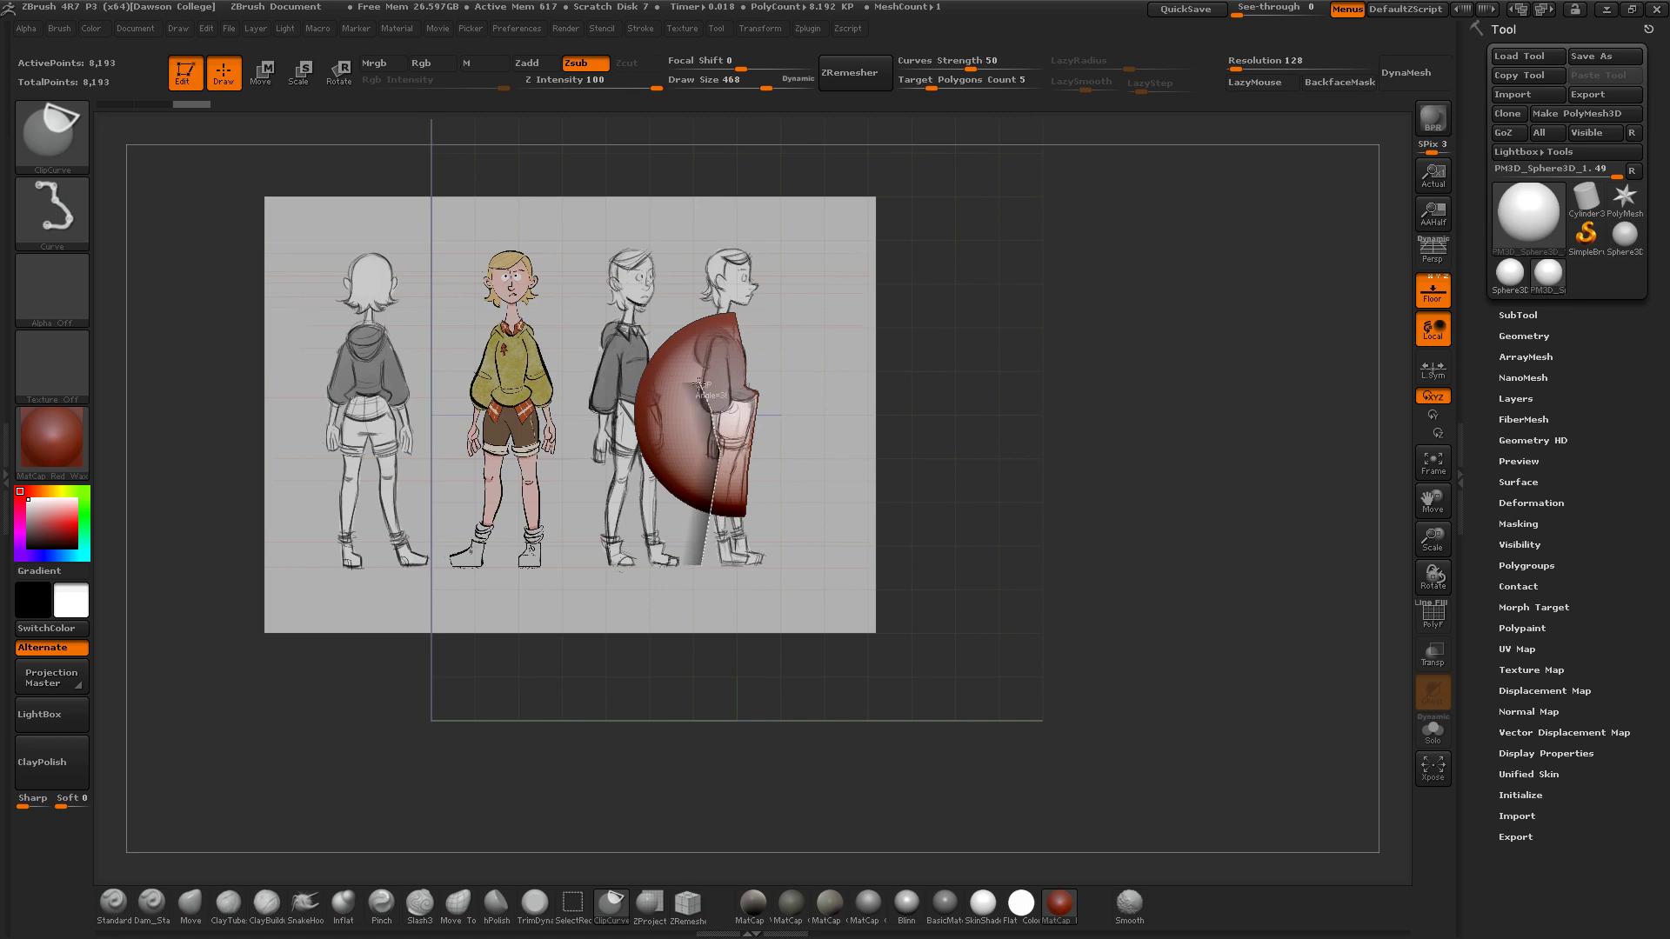
ctrl+shift+drag(698, 403, 696, 330)
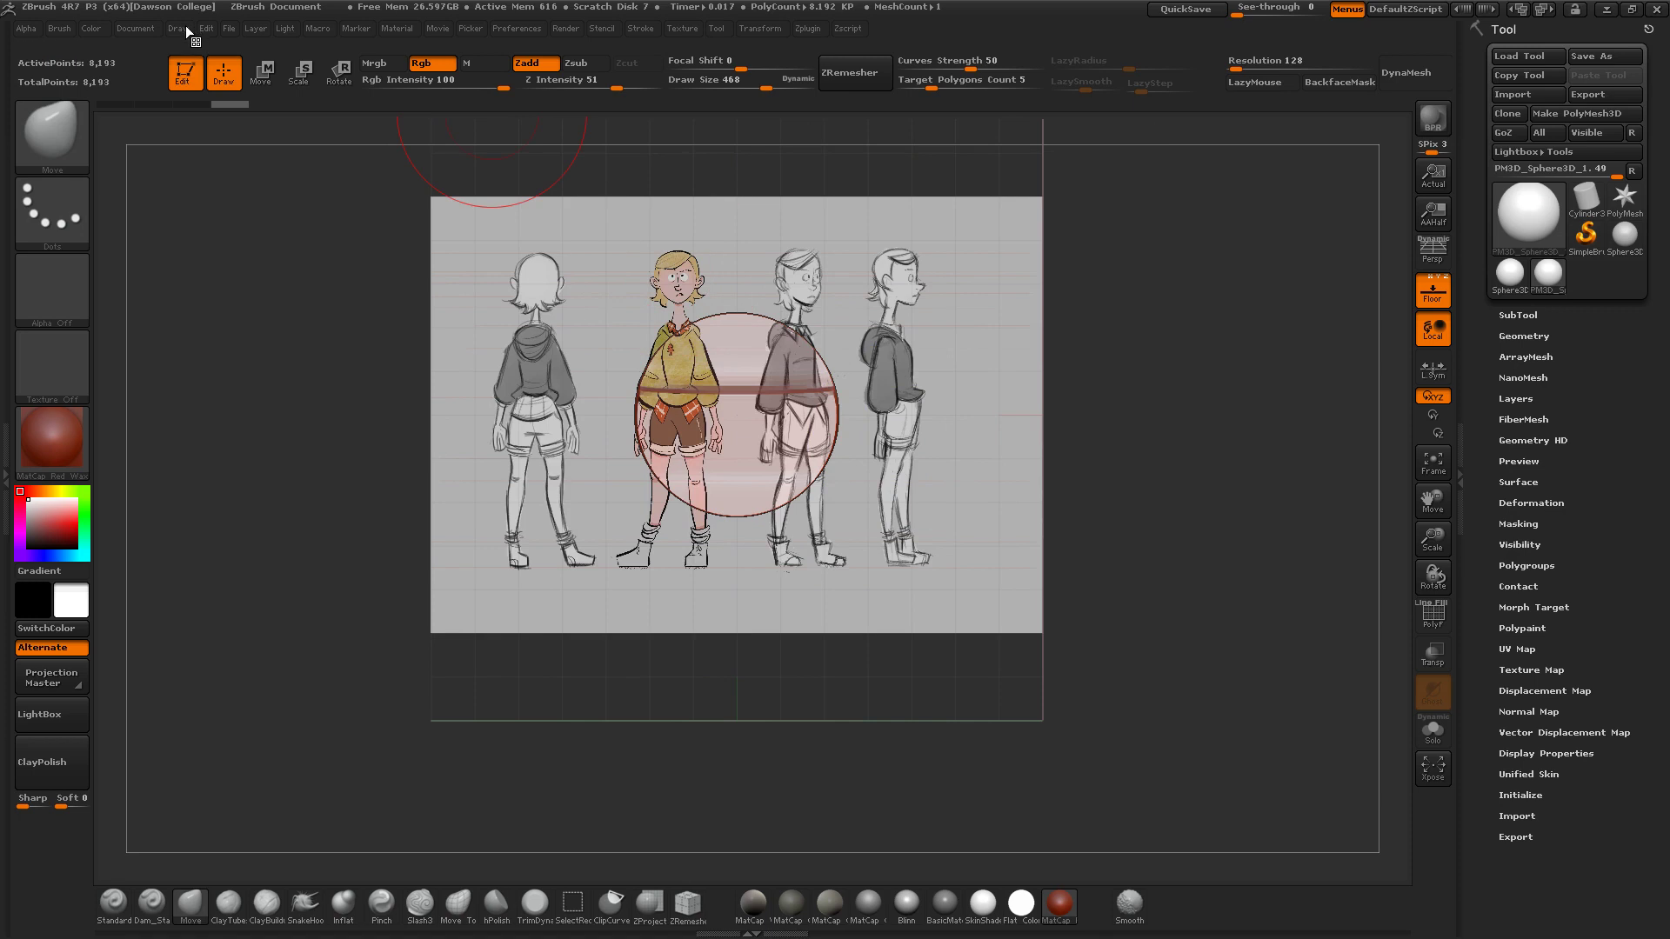
Shift the Front-Back map horizontally so the coloured front-view figure is centred on the mesh.
click(186, 28)
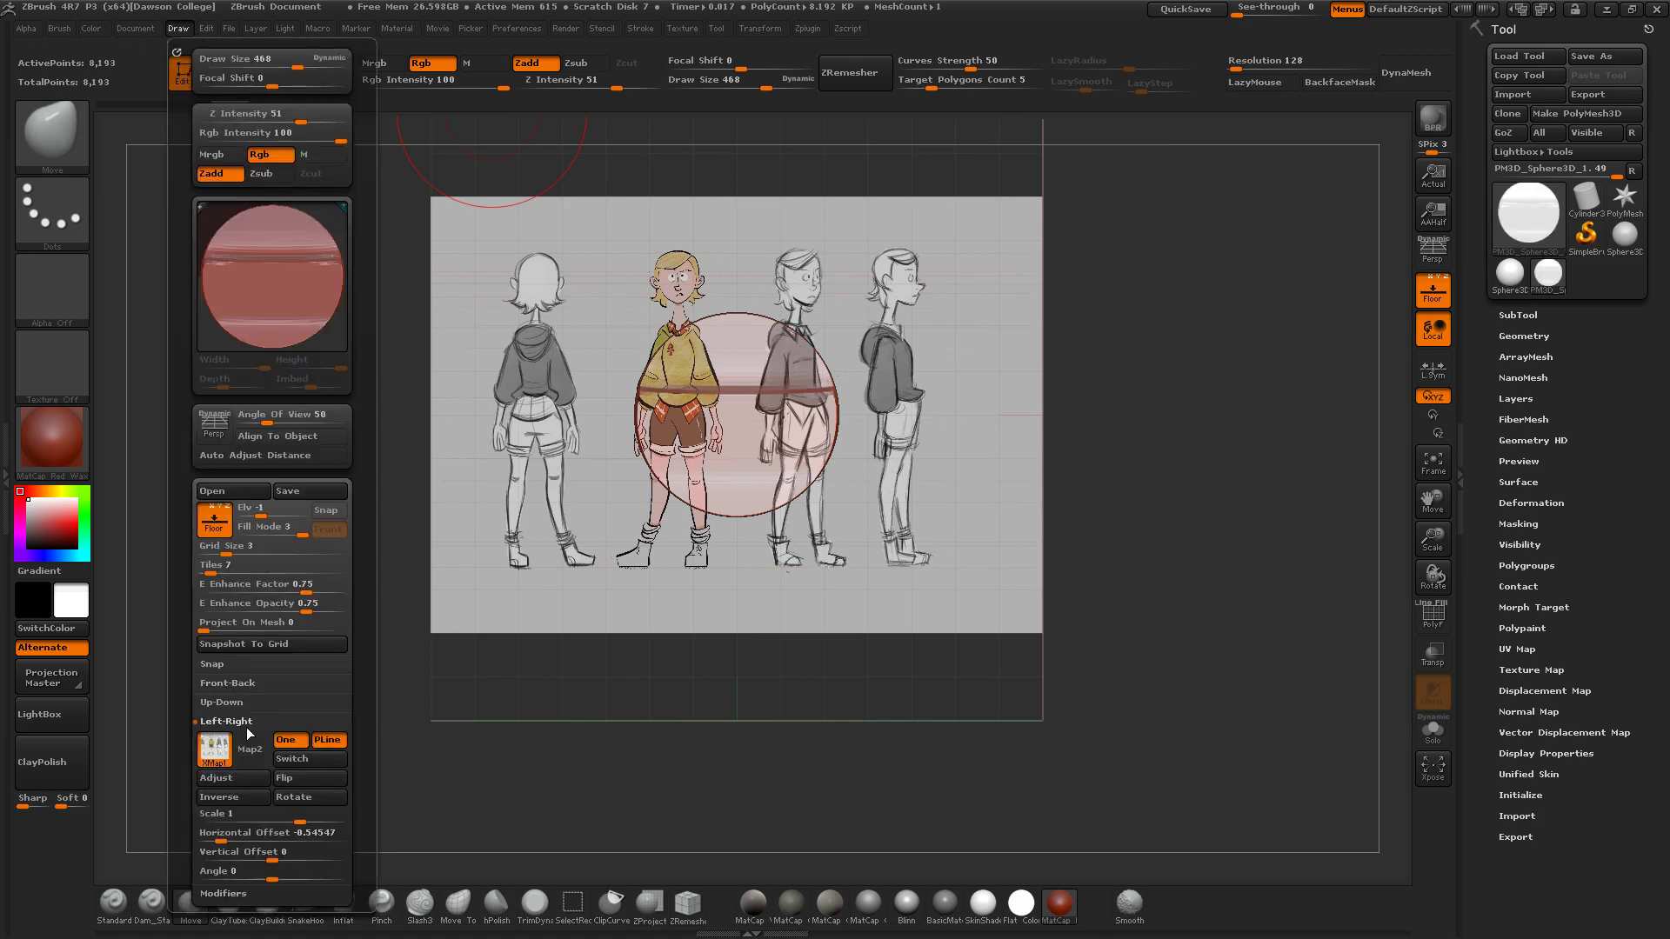
click(228, 682)
click(288, 796)
drag(288, 796, 304, 800)
Clip the mesh's sides with ClipCurve along the front-view figure's outline and inspect the form from several angles.
key(ctrl+shift)
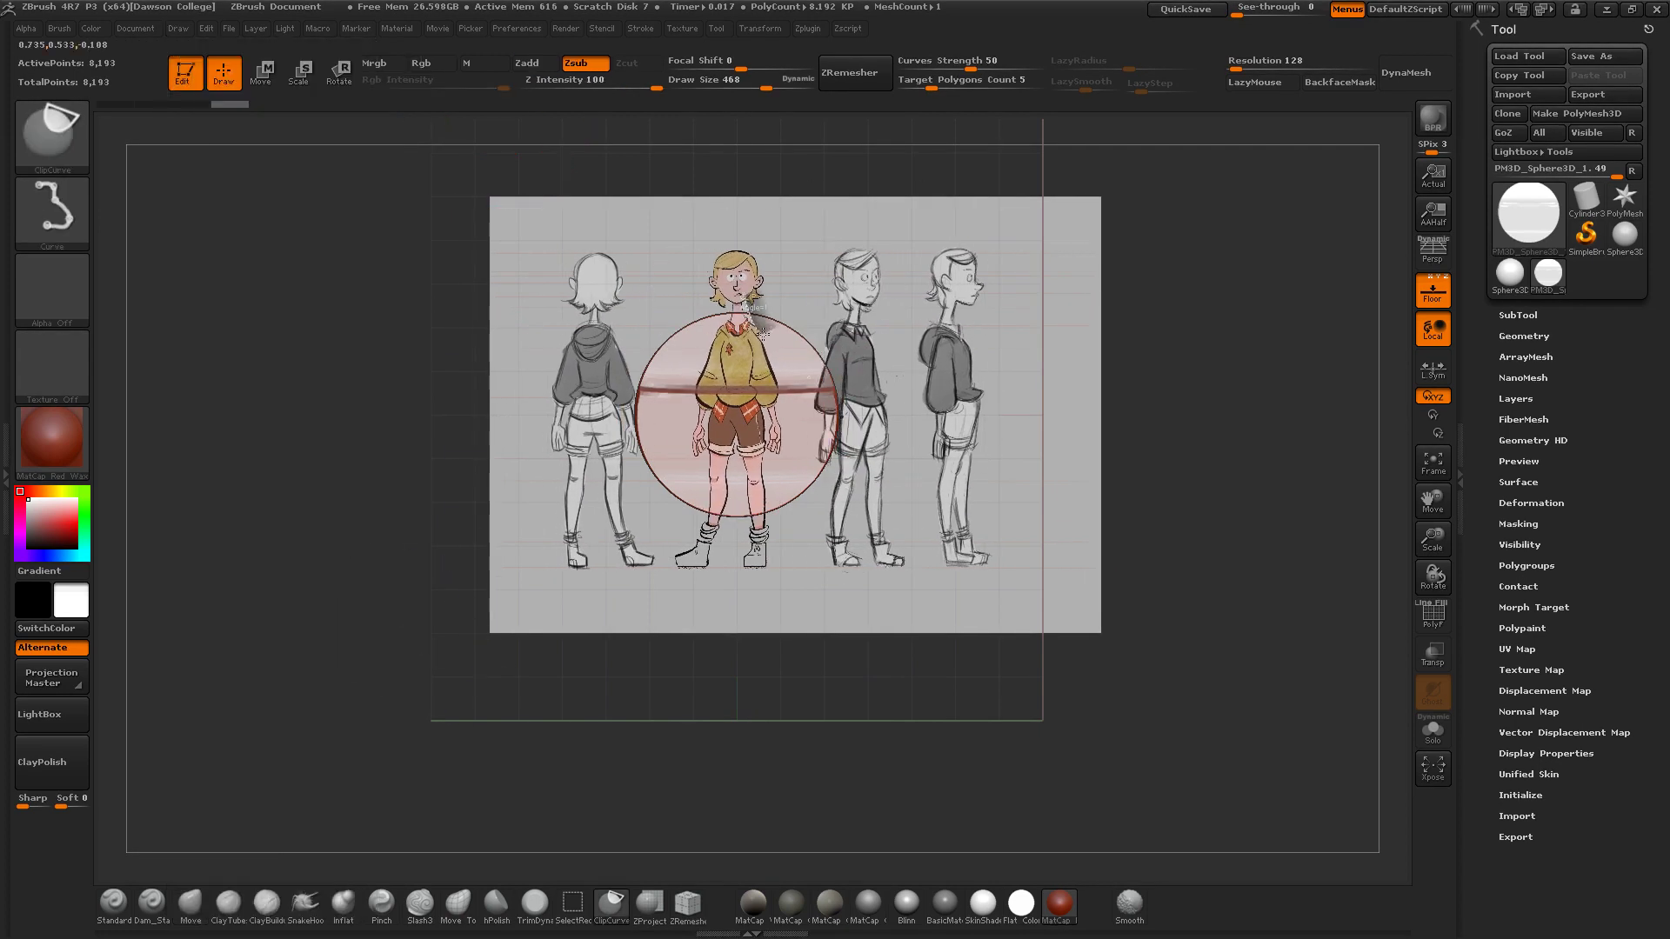
mouse_move(759, 337)
ctrl+shift+mouse_down()
mouse_move(786, 454)
mouse_move(779, 548)
ctrl+shift+mouse_up()
drag(1129, 493, 1235, 502)
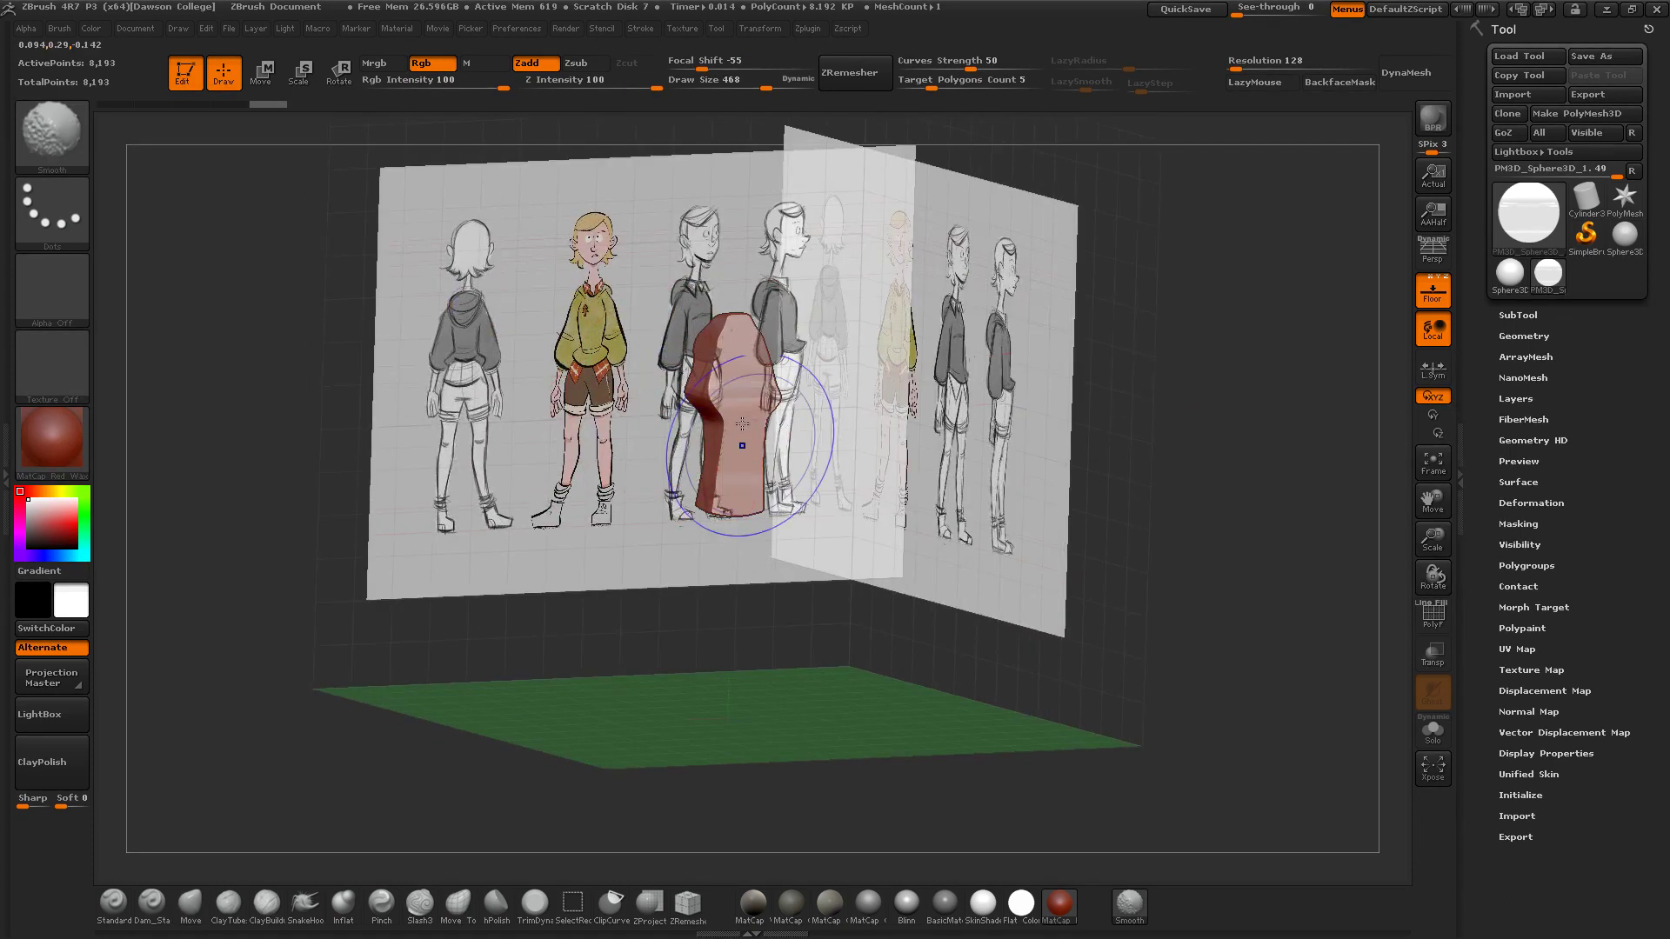
mouse_move(629, 530)
mouse_down()
mouse_move(710, 392)
mouse_move(980, 421)
mouse_move(1260, 615)
mouse_move(1252, 591)
mouse_up()
mouse_move(899, 488)
mouse_down()
mouse_move(652, 392)
mouse_move(619, 496)
mouse_up()
Reshape the body's outer silhouette around the hips with the Move brush at draw size 238, following the front and side drawings.
key(s)
alt+drag(624, 369, 574, 477)
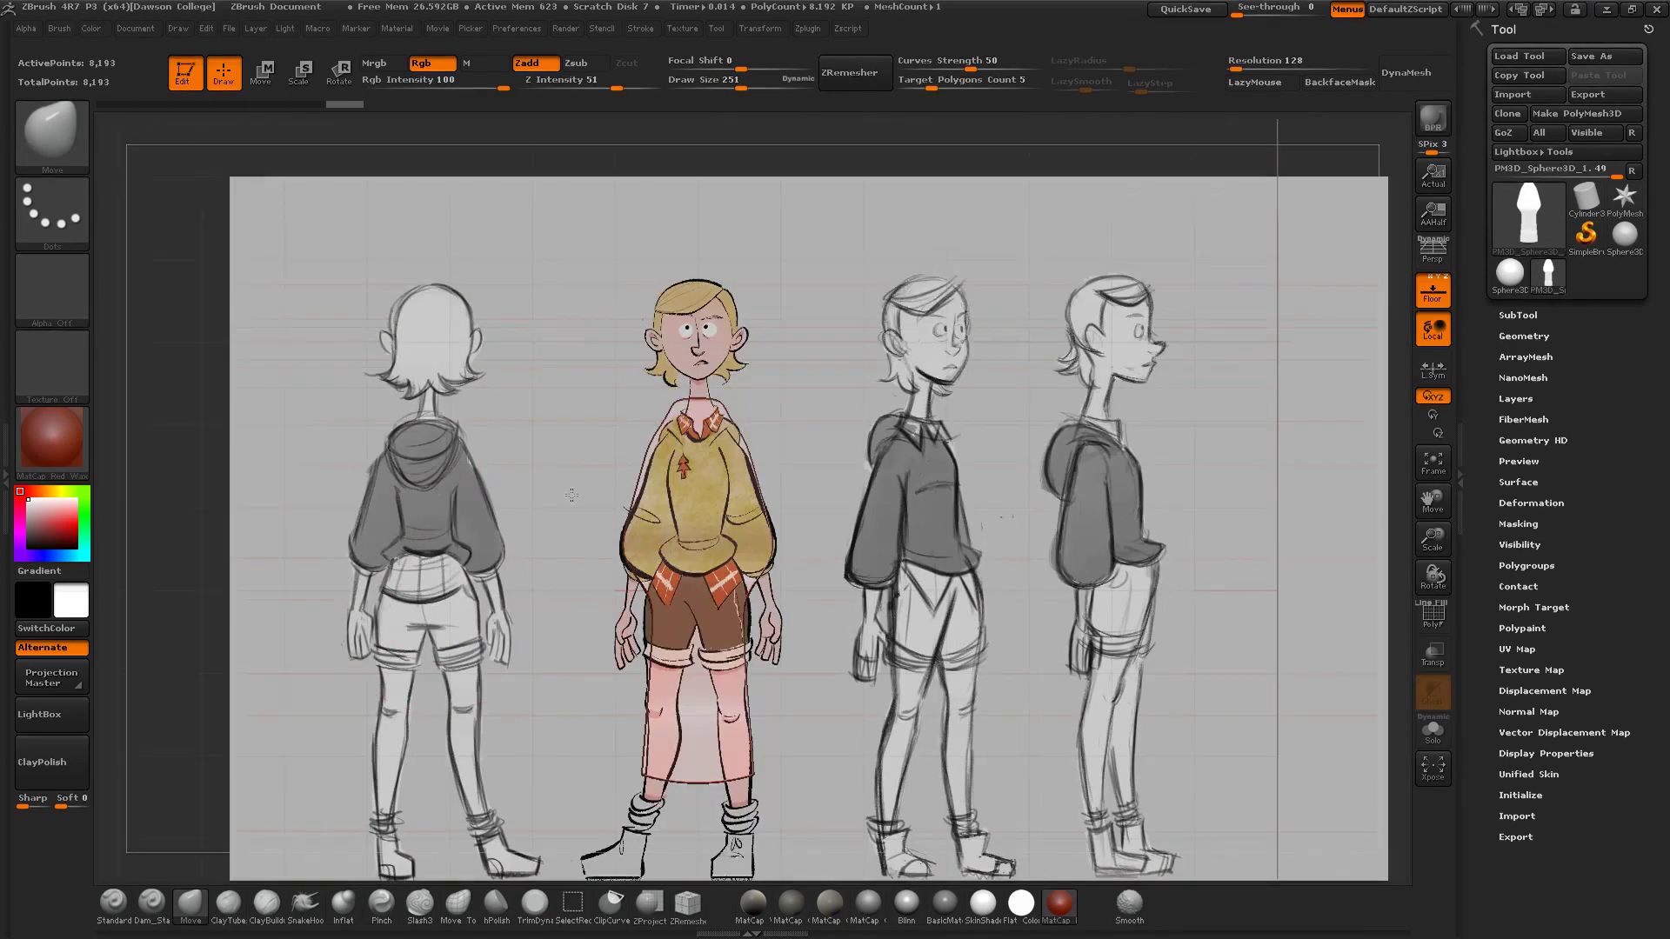
drag(300, 864, 344, 885)
key(s)
drag(665, 443, 664, 451)
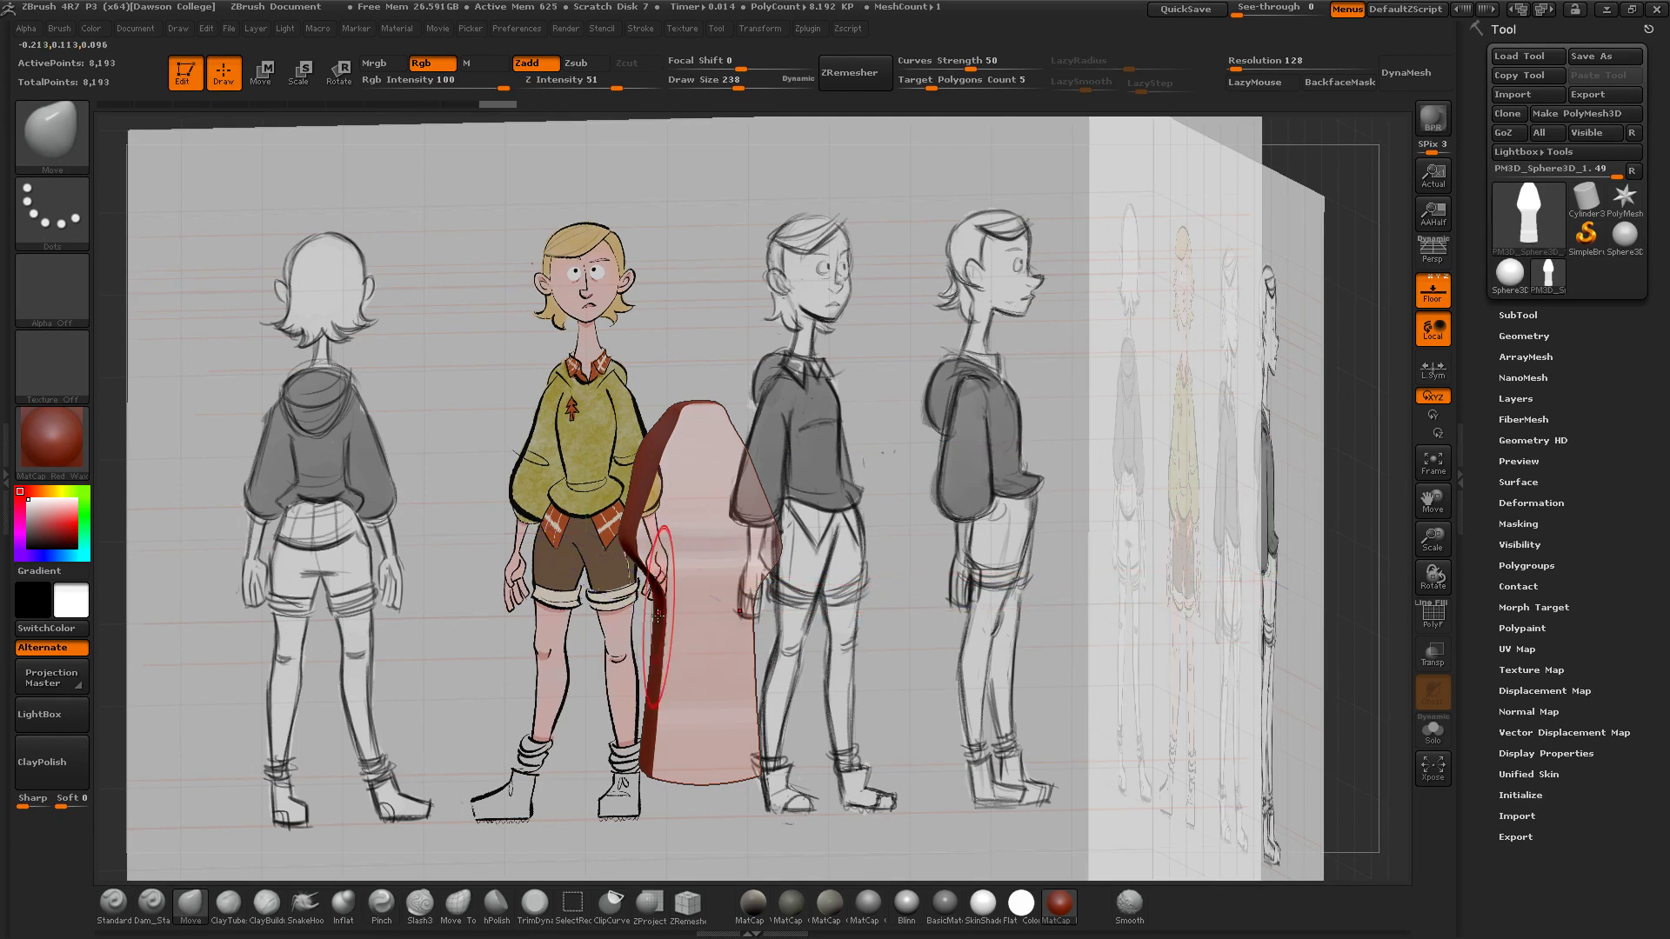
drag(658, 615, 633, 604)
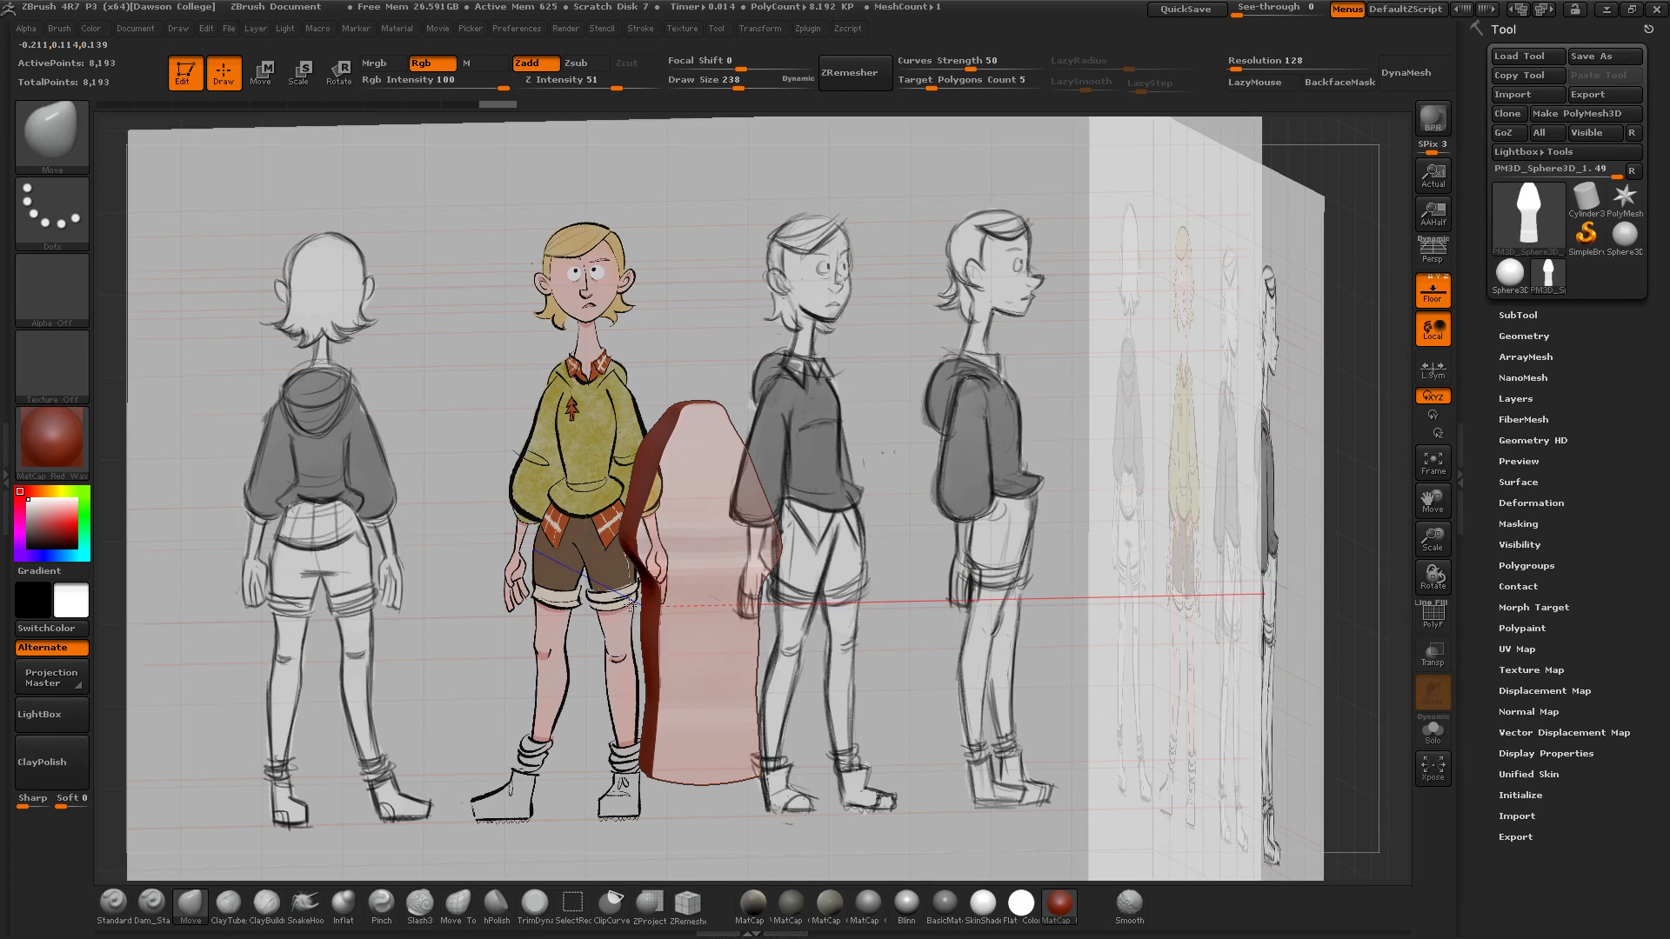
mouse_move(647, 668)
mouse_down()
mouse_move(588, 659)
mouse_move(509, 487)
mouse_move(525, 479)
mouse_move(568, 546)
mouse_move(515, 487)
mouse_up()
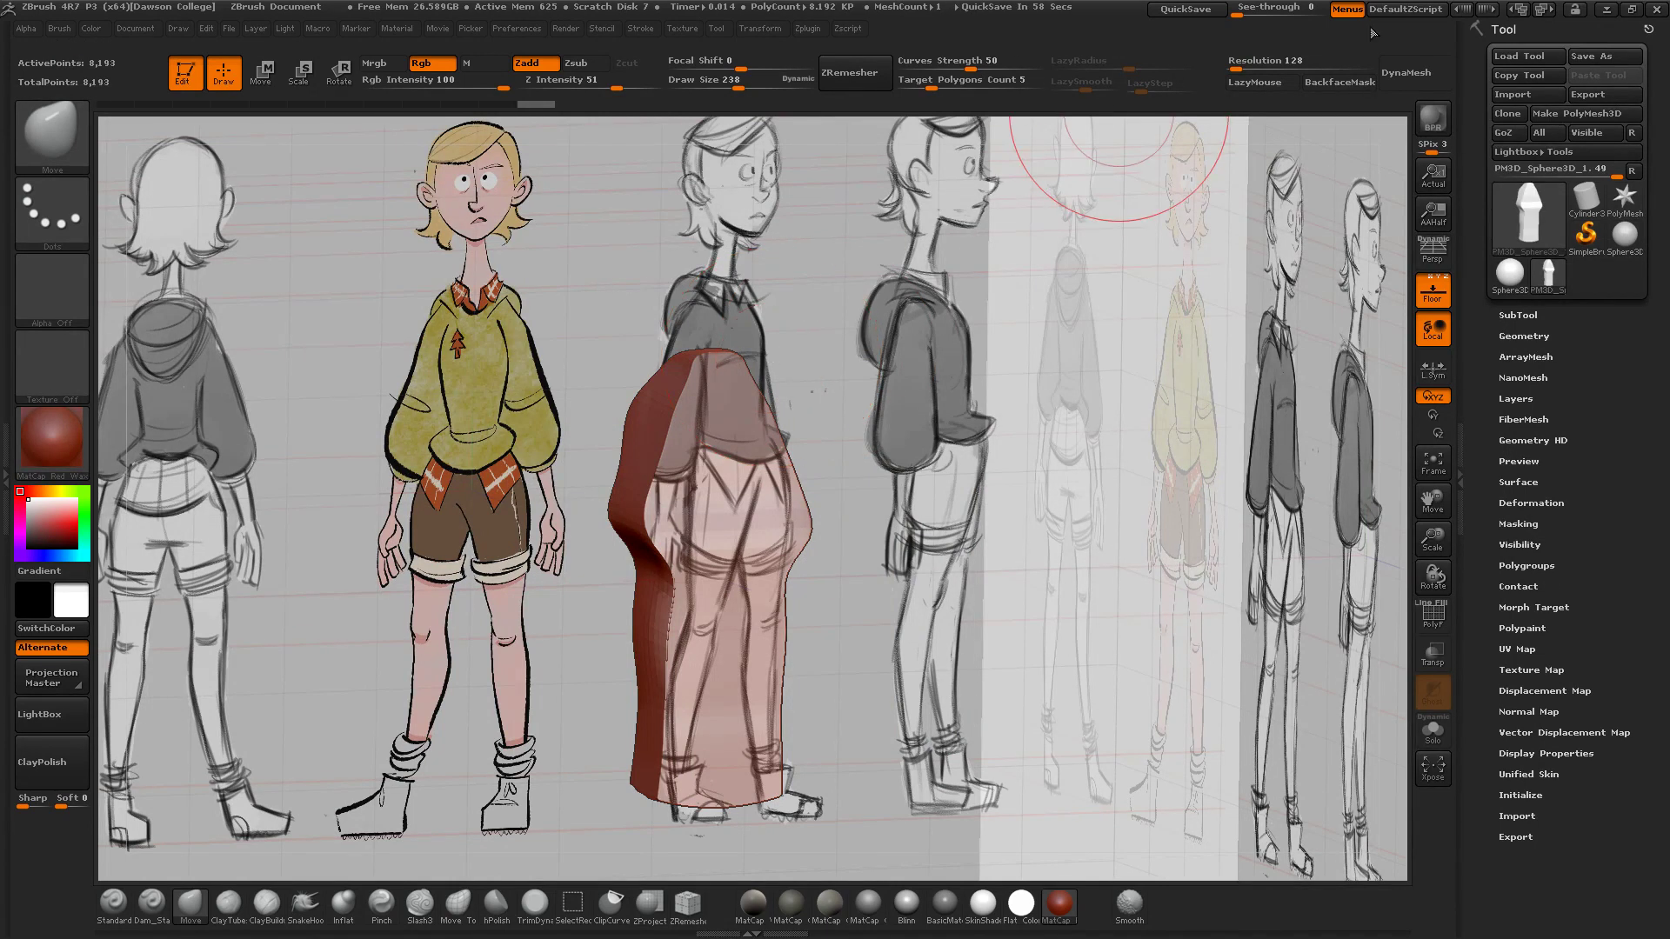
Convert the body block-out to DynaMesh at resolution 128.
click(1402, 74)
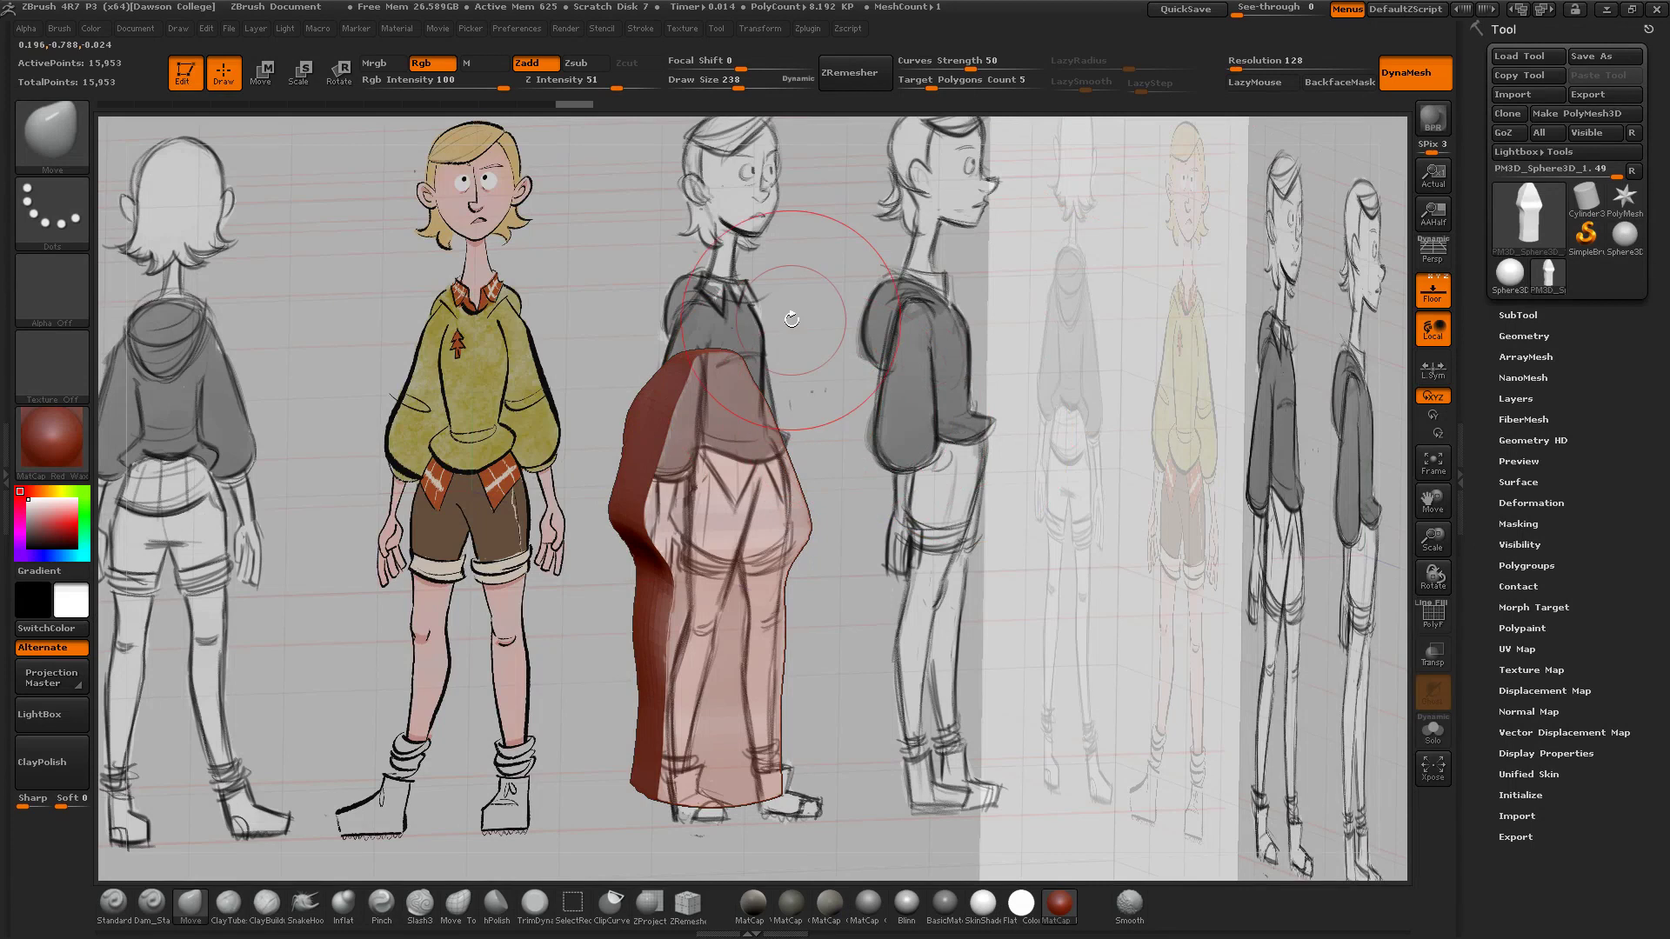
mouse_move(791, 337)
alt+mouse_down()
mouse_move(844, 341)
mouse_move(896, 391)
alt+mouse_up()
key(ctrl+z)
mouse_move(957, 339)
alt+mouse_down()
mouse_move(899, 416)
mouse_move(842, 411)
alt+mouse_up()
alt+drag(955, 428, 902, 471)
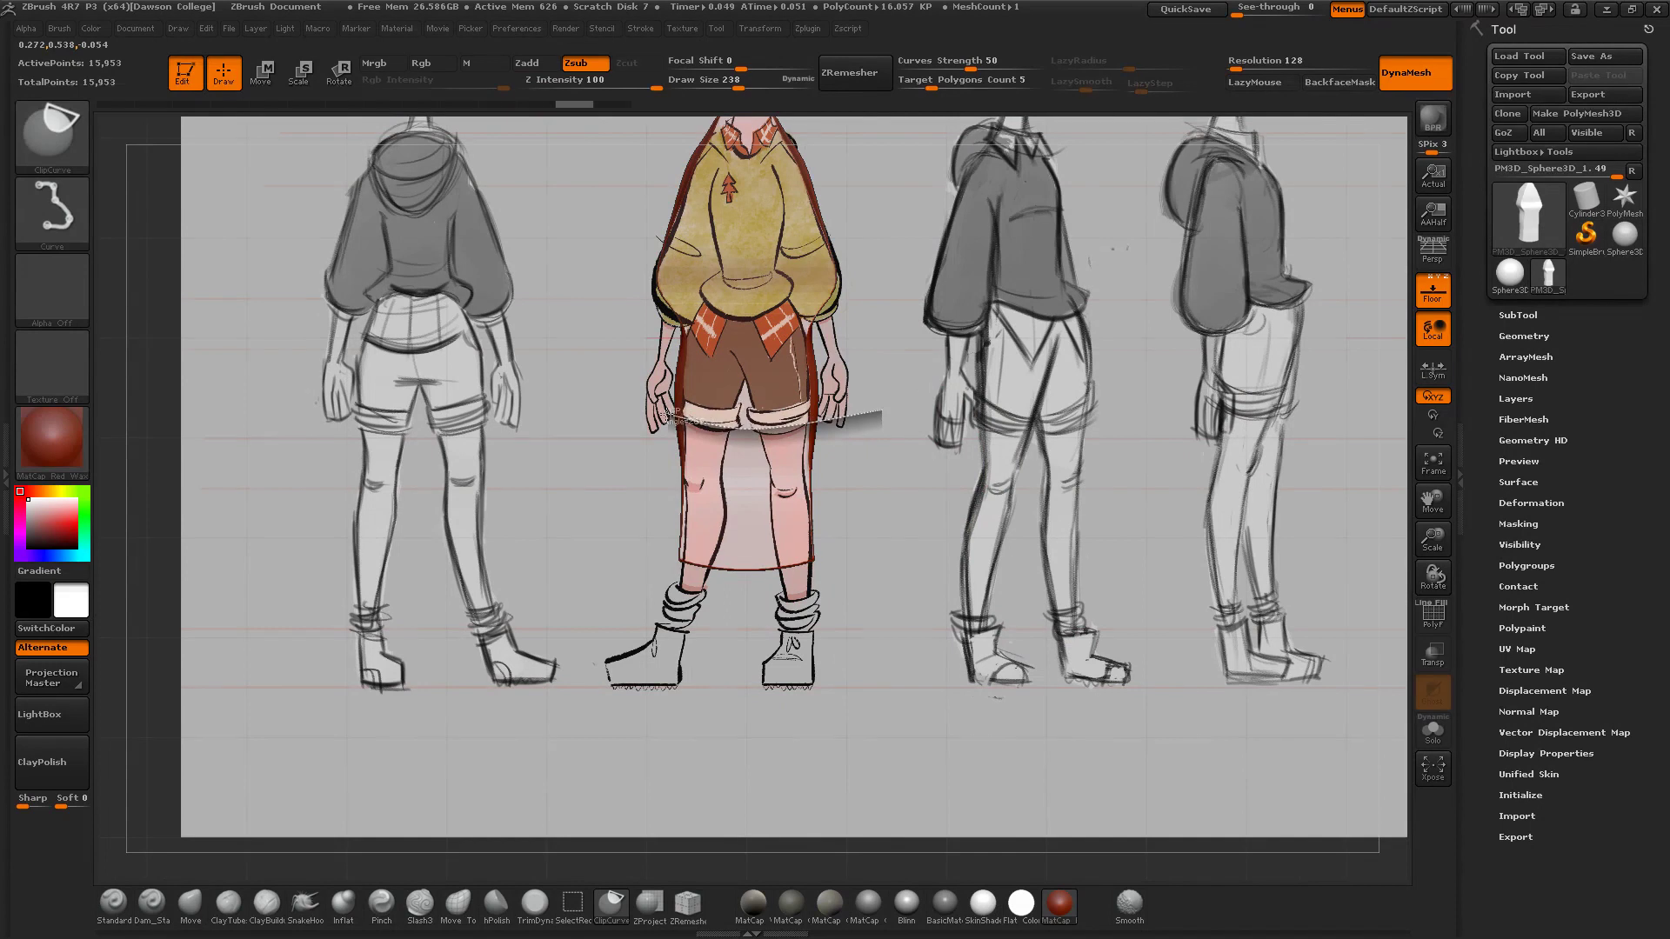
Clip the body off at the shorts' hem with ClipCurve and cut a small notch between the legs.
ctrl+shift+drag(663, 414, 666, 417)
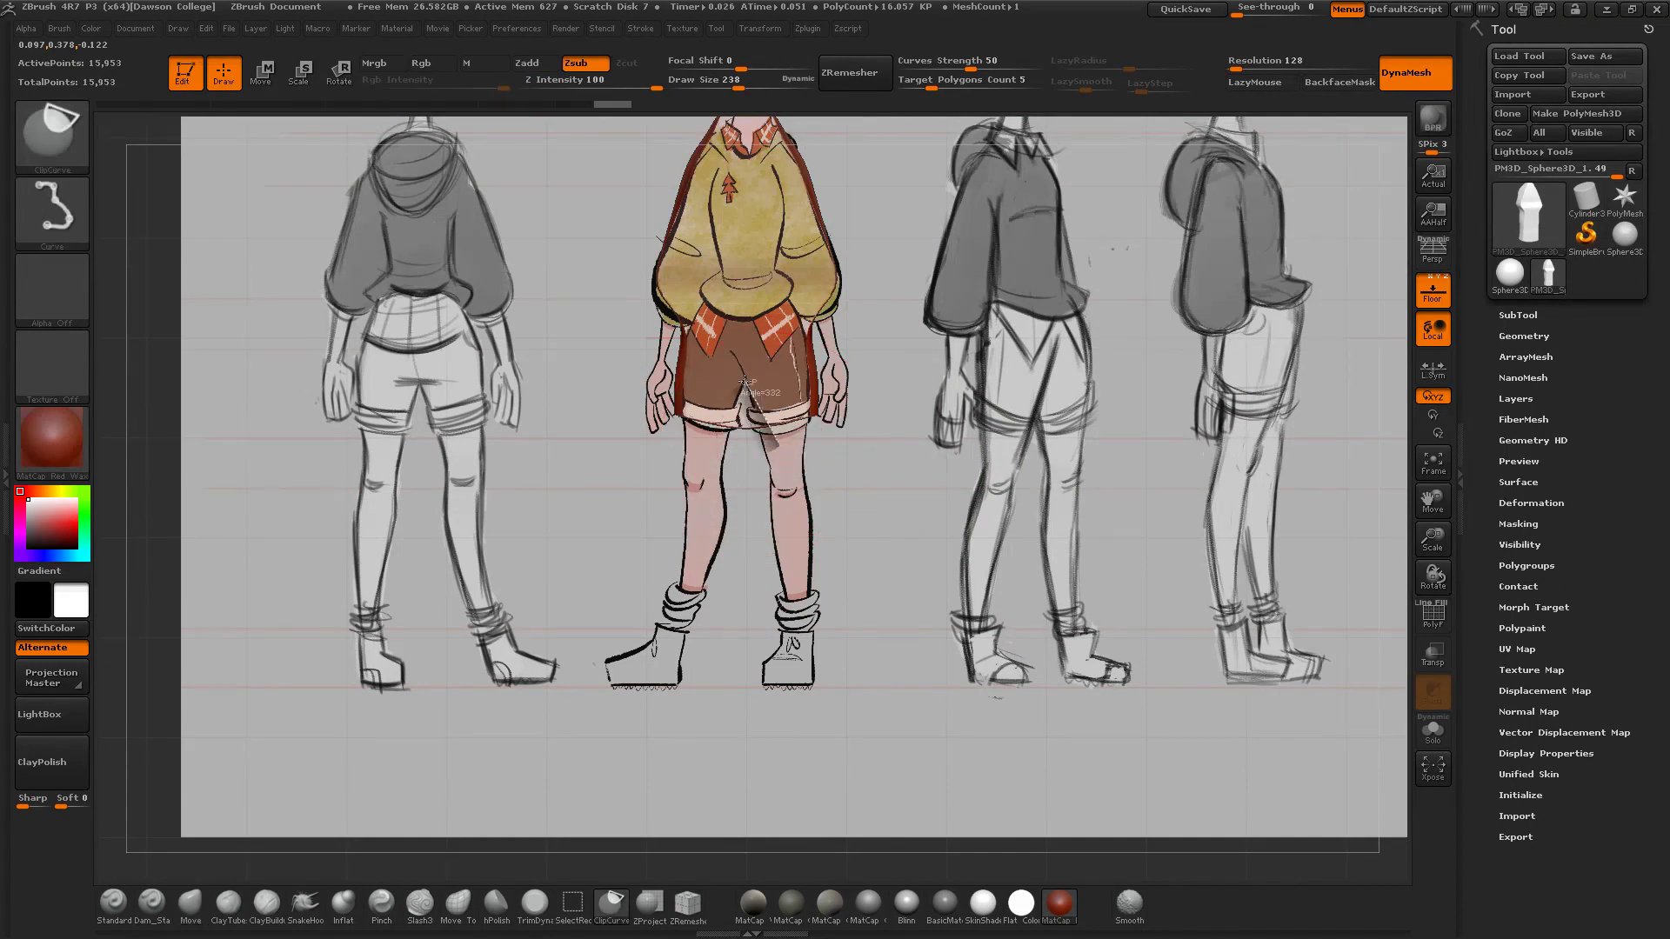
ctrl+shift+drag(745, 382, 745, 388)
key(ctrl+shift)
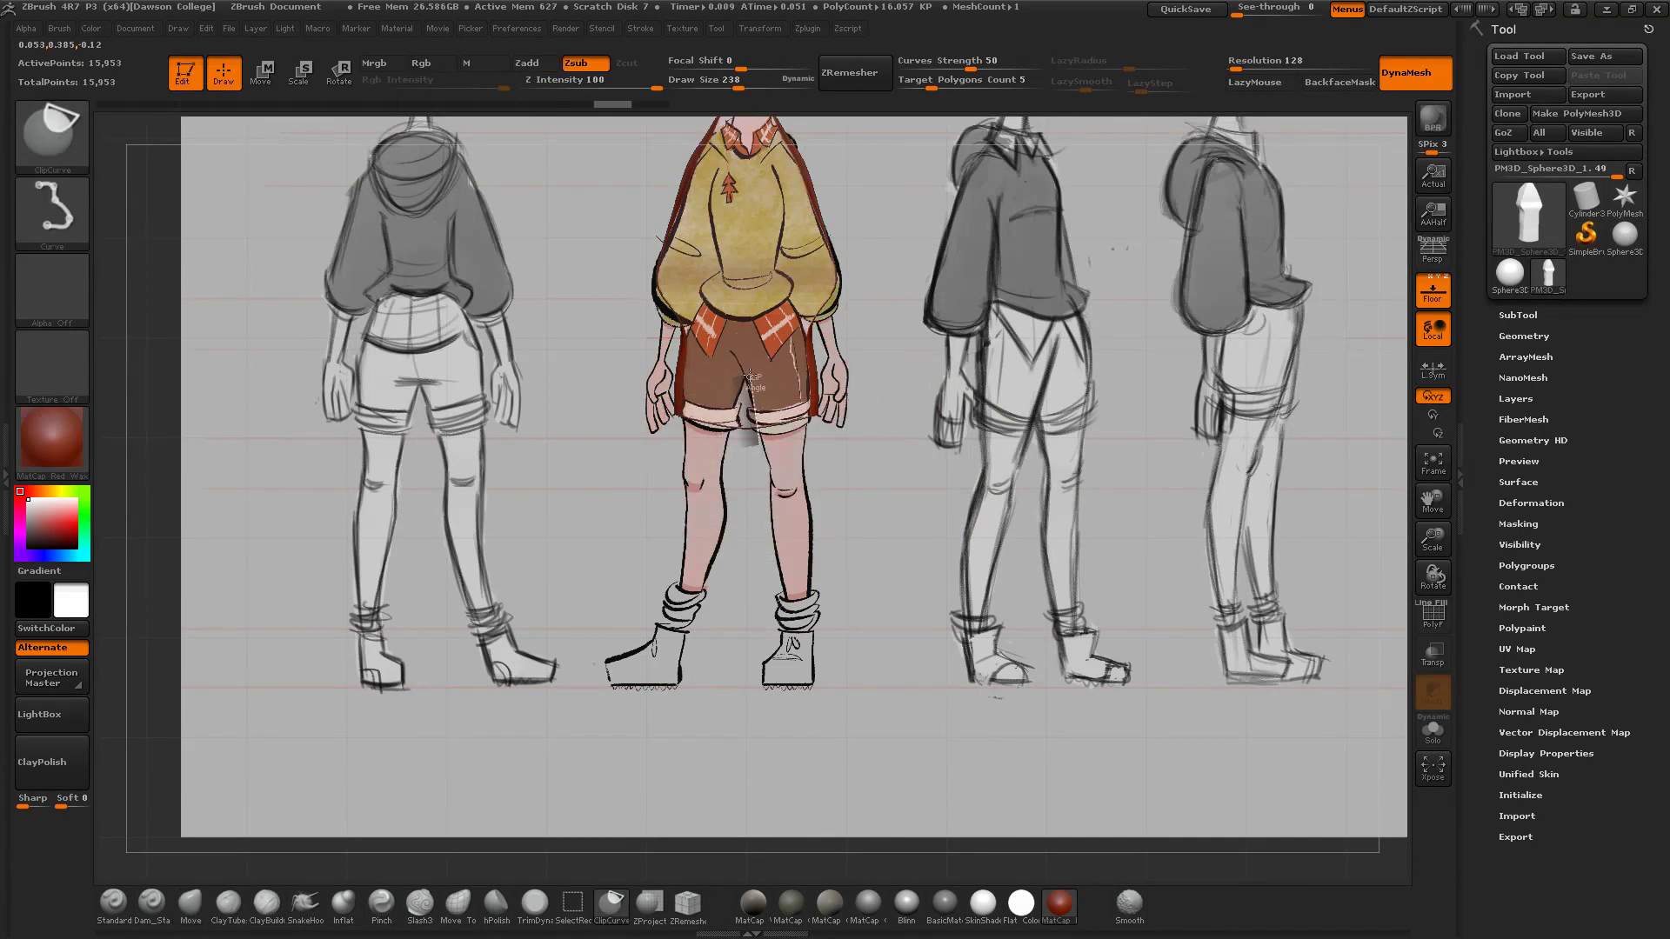
ctrl+shift+drag(717, 462, 715, 464)
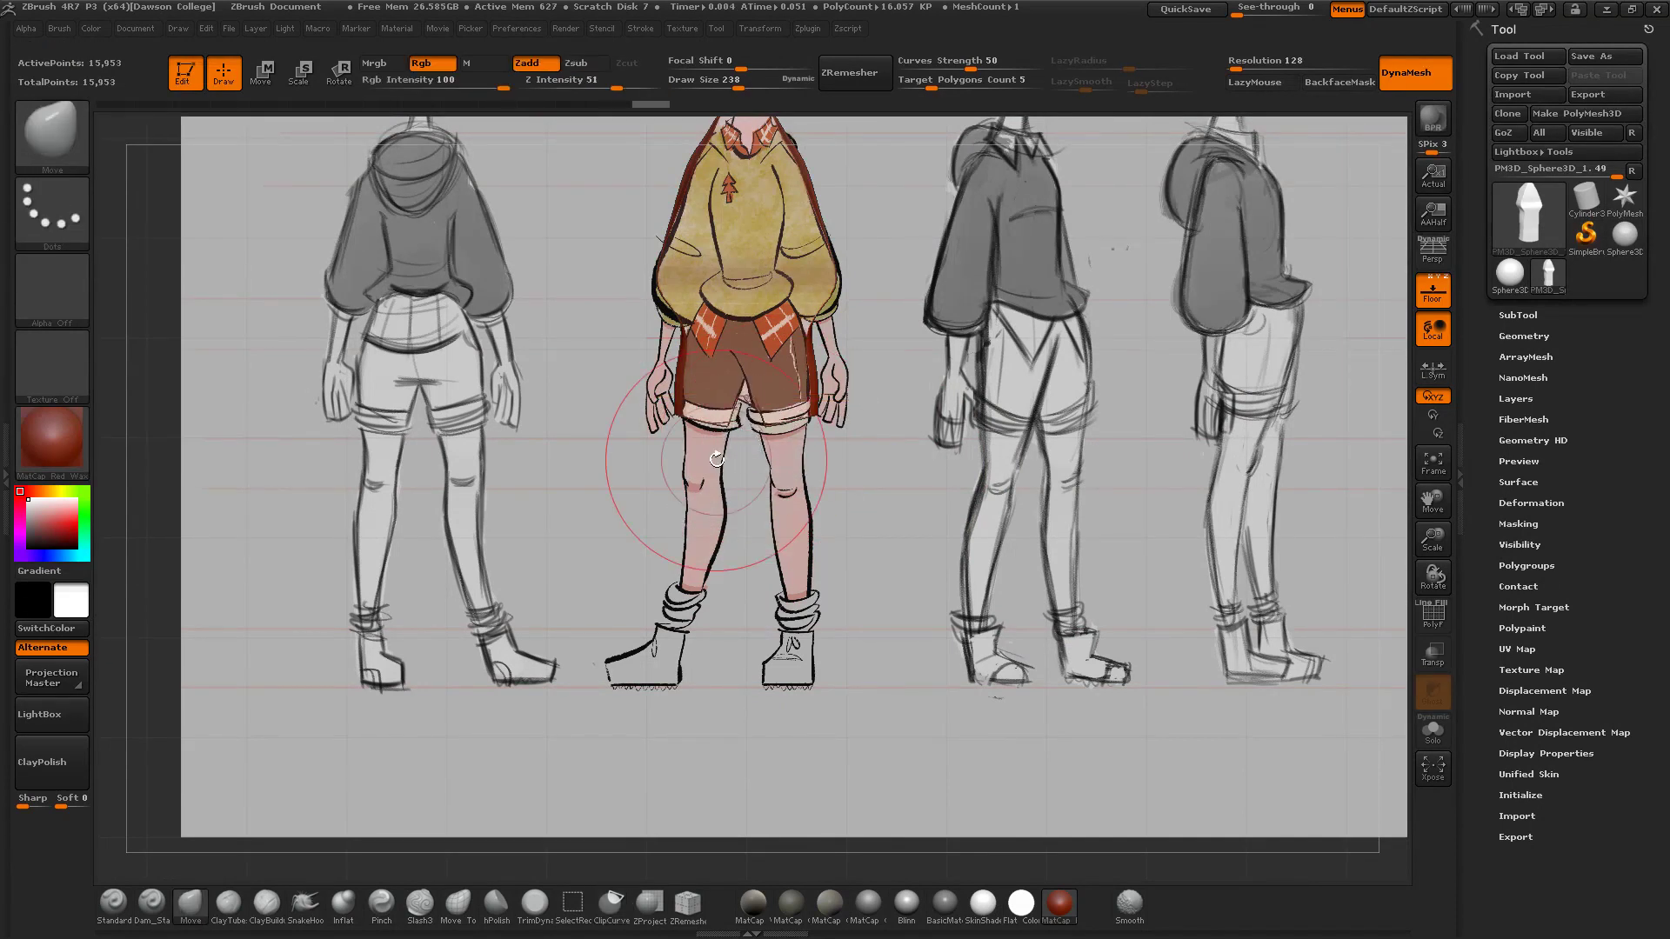
mouse_move(887, 520)
mouse_down()
mouse_move(276, 492)
mouse_move(696, 417)
mouse_up()
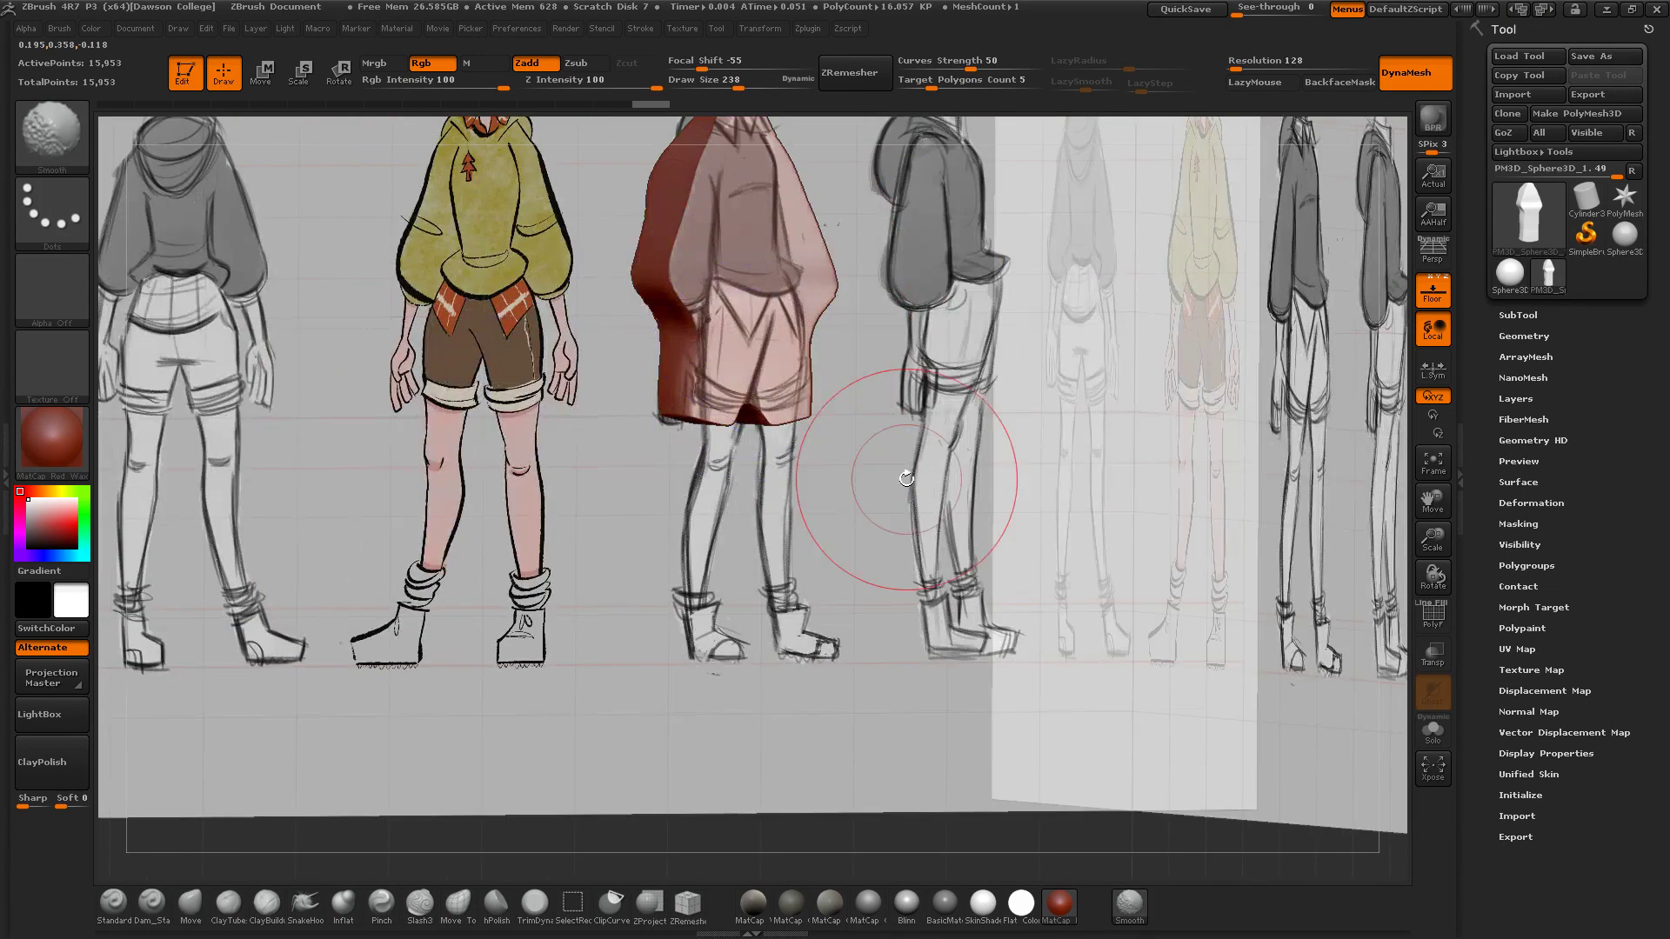
drag(915, 477, 618, 434)
Insert symmetrical leg cylinders below the shorts with InsertCylinder and lengthen them toward the lower legs.
mouse_move(575, 381)
shift+mouse_down()
mouse_move(608, 356)
mouse_move(569, 387)
shift+mouse_up()
mouse_move(904, 404)
mouse_down()
mouse_move(806, 455)
mouse_move(794, 425)
mouse_up()
key(b)
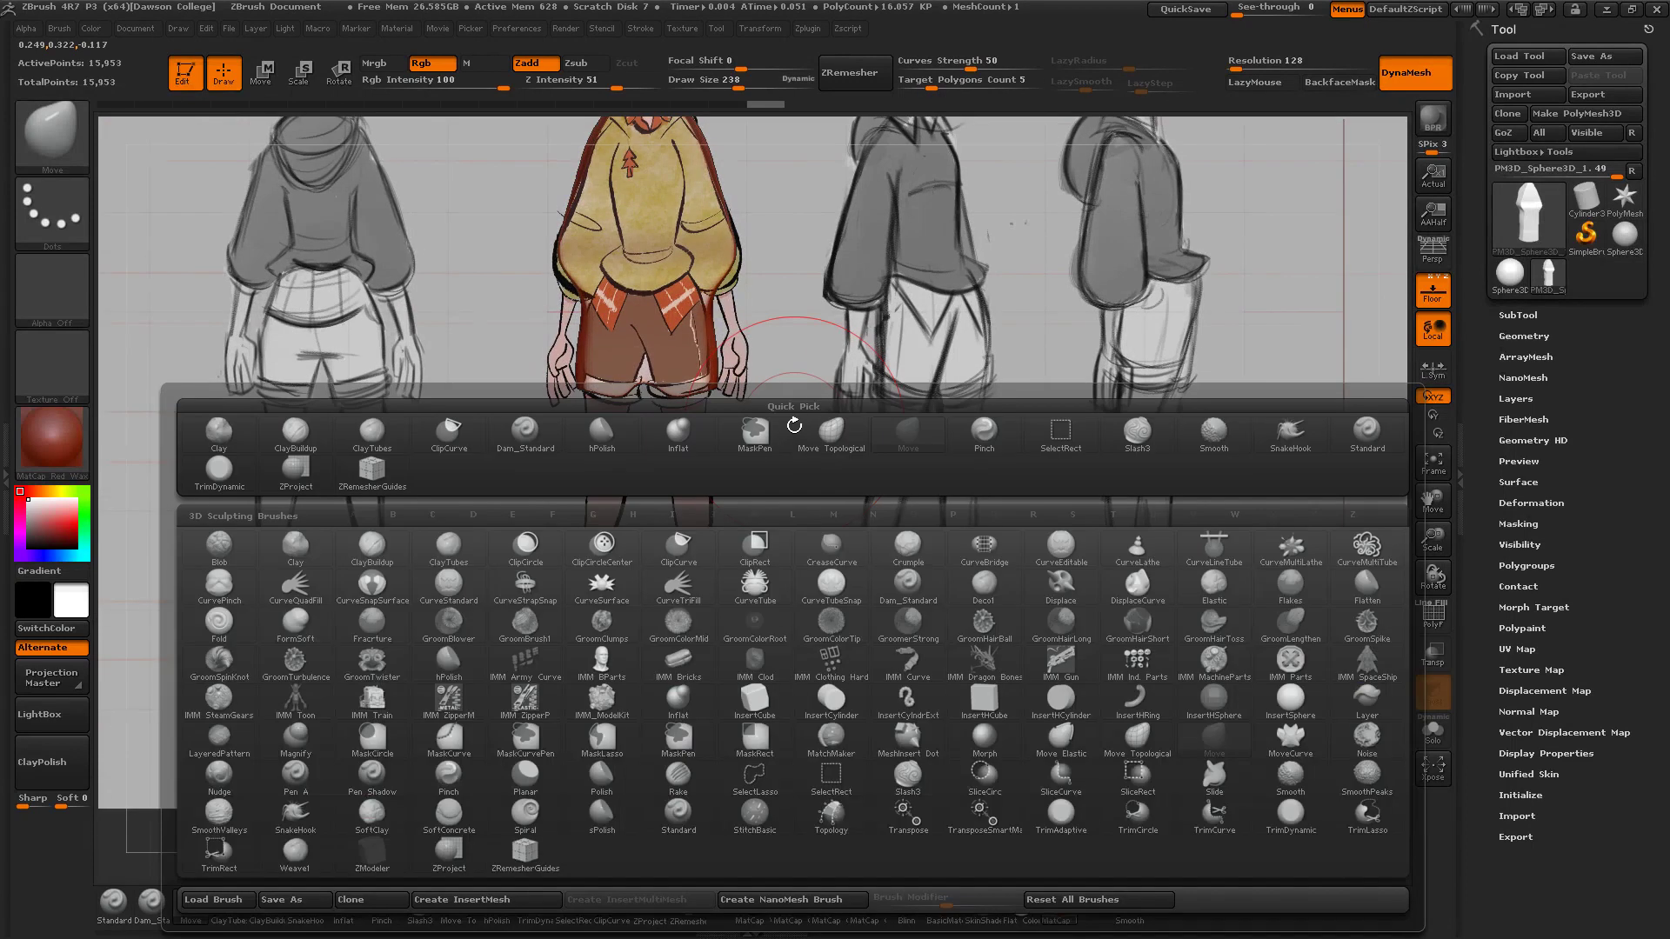
key(i)
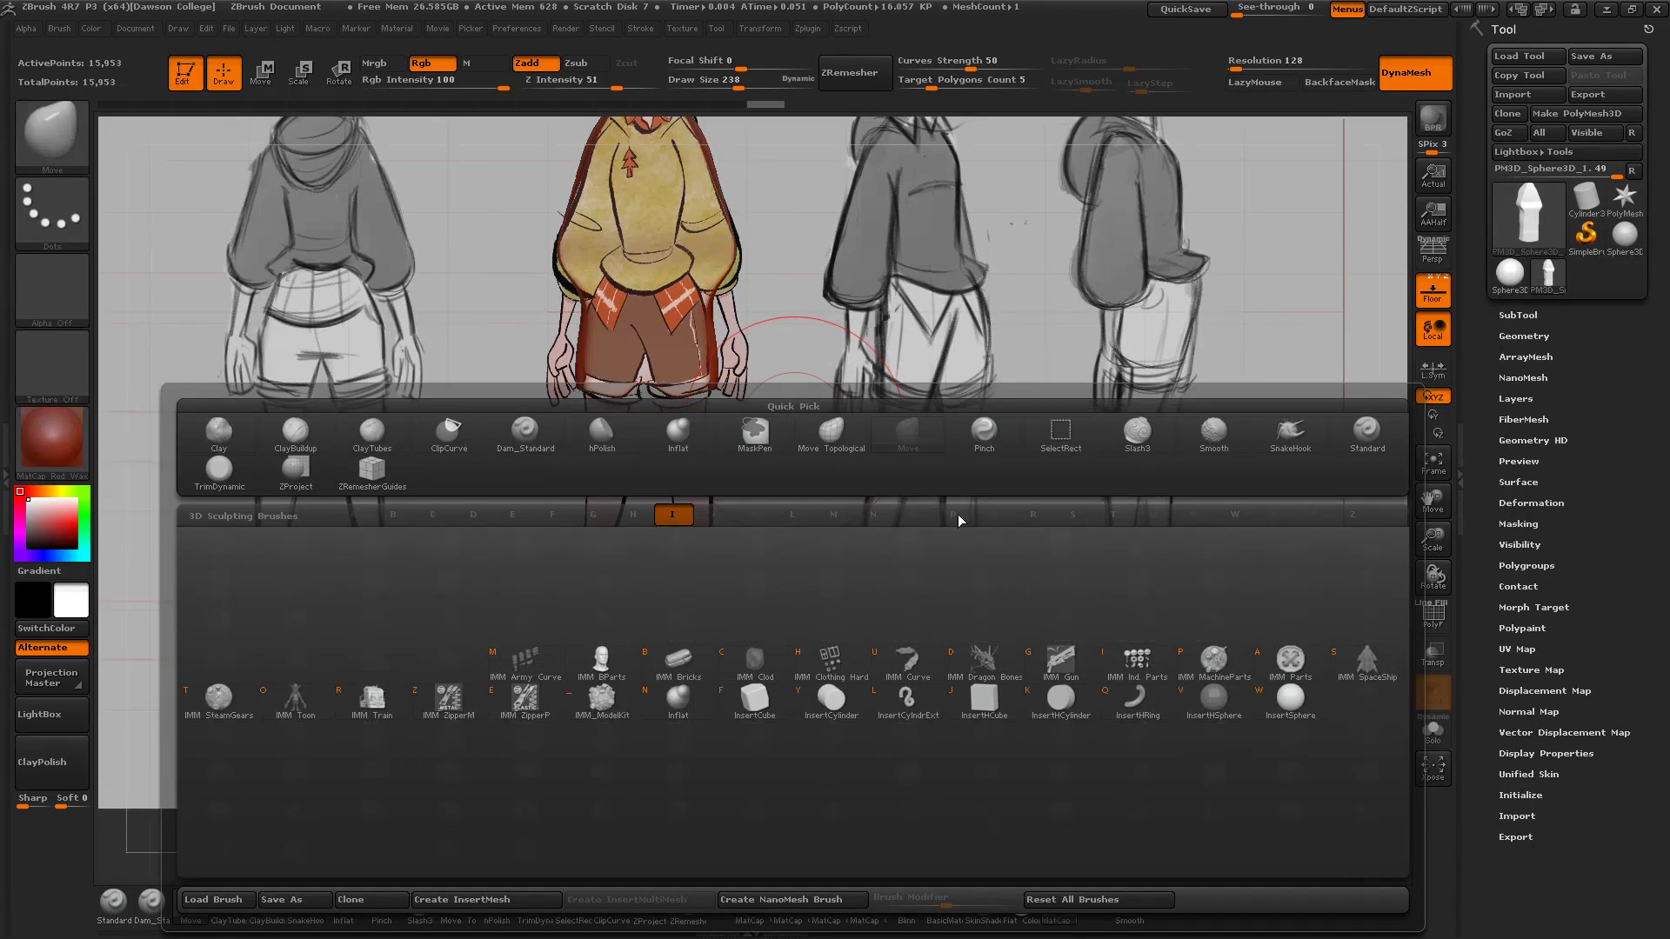
click(842, 711)
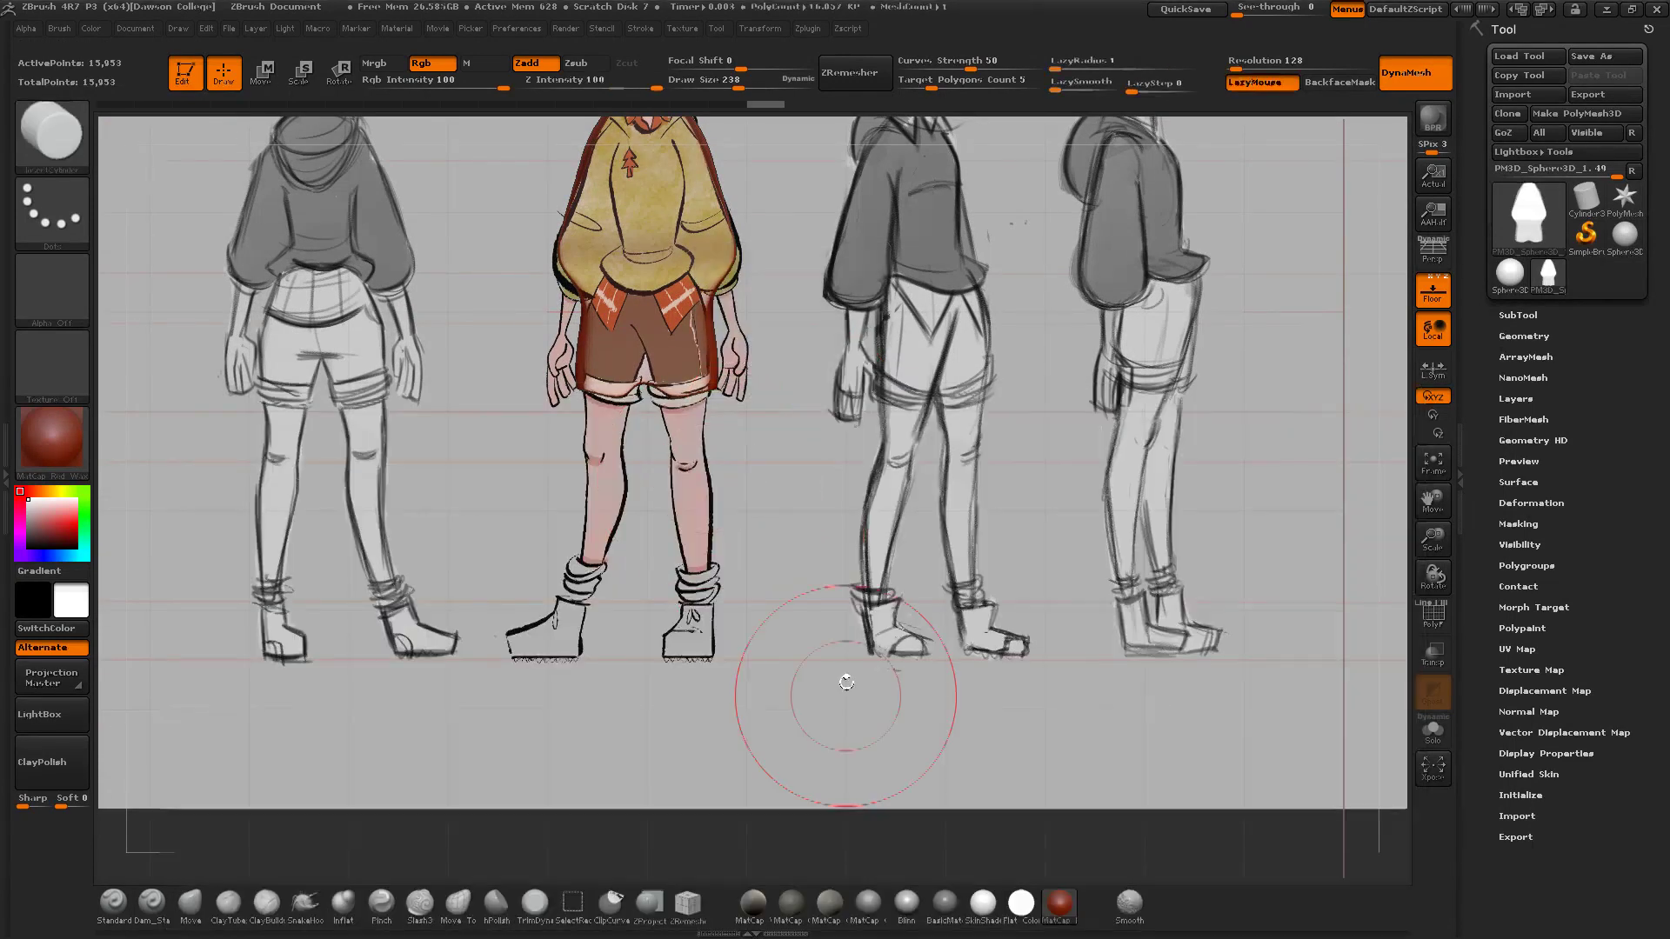
mouse_move(735, 492)
mouse_down()
mouse_move(765, 495)
mouse_move(765, 522)
mouse_move(680, 397)
mouse_move(651, 444)
mouse_move(672, 468)
mouse_up()
mouse_move(755, 442)
mouse_down()
mouse_move(762, 506)
mouse_move(794, 510)
mouse_move(770, 469)
mouse_up()
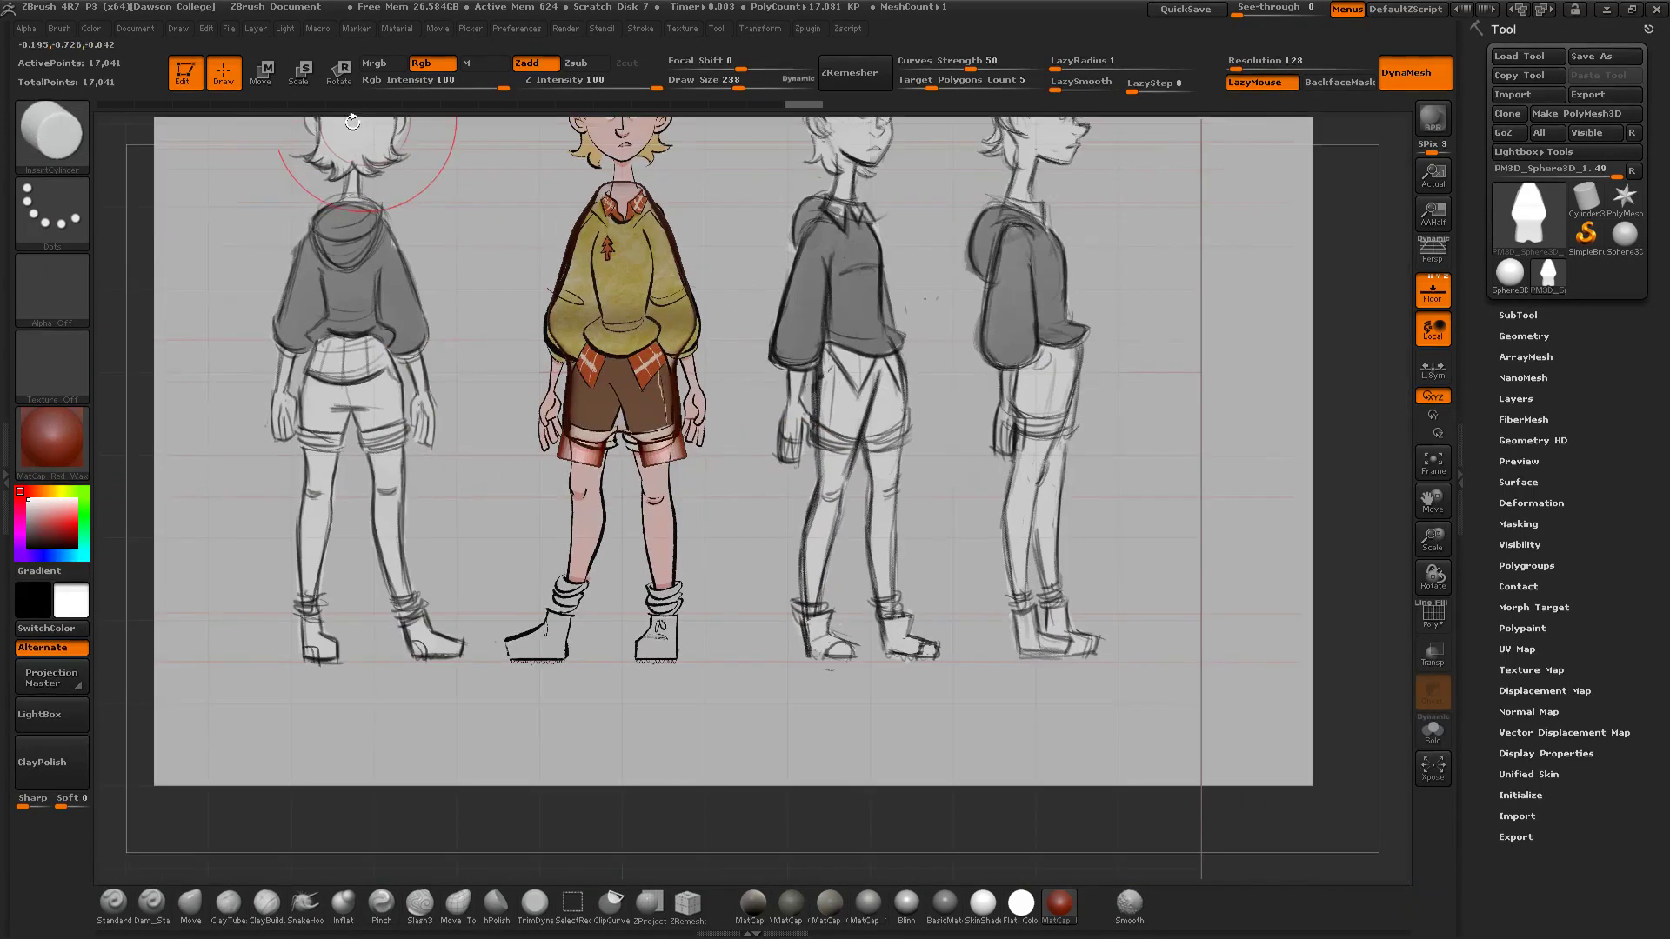
click(264, 76)
drag(670, 488, 651, 549)
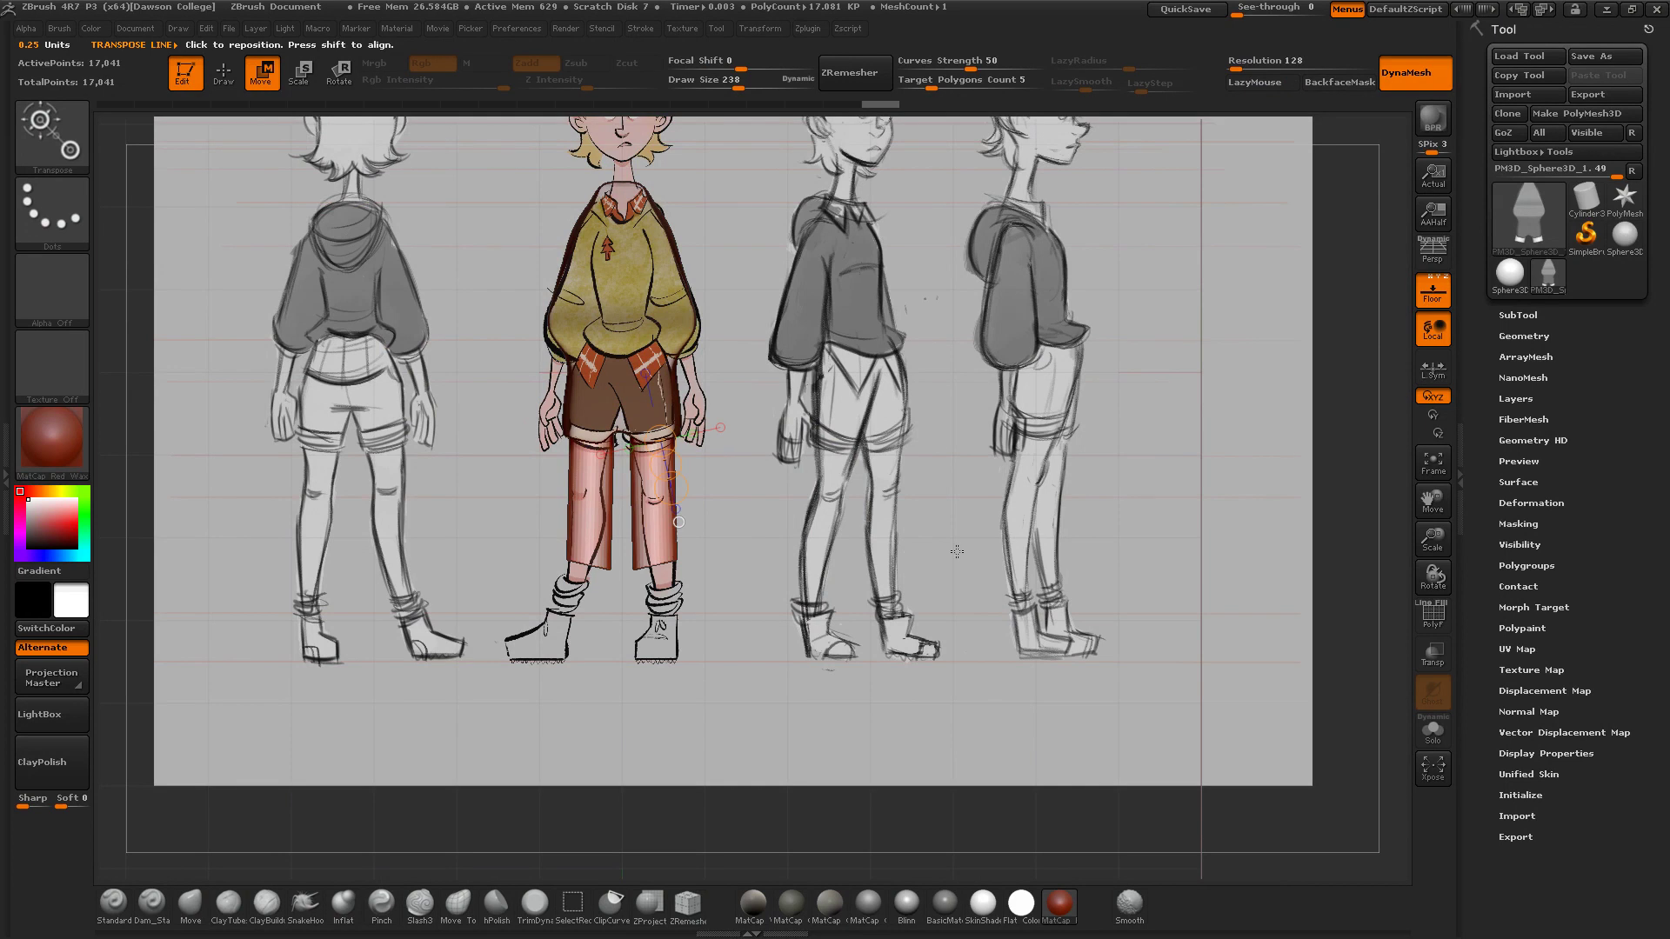
Narrow the leg cylinders toward the drawn leg width with the Taper and Size deformations.
click(1531, 502)
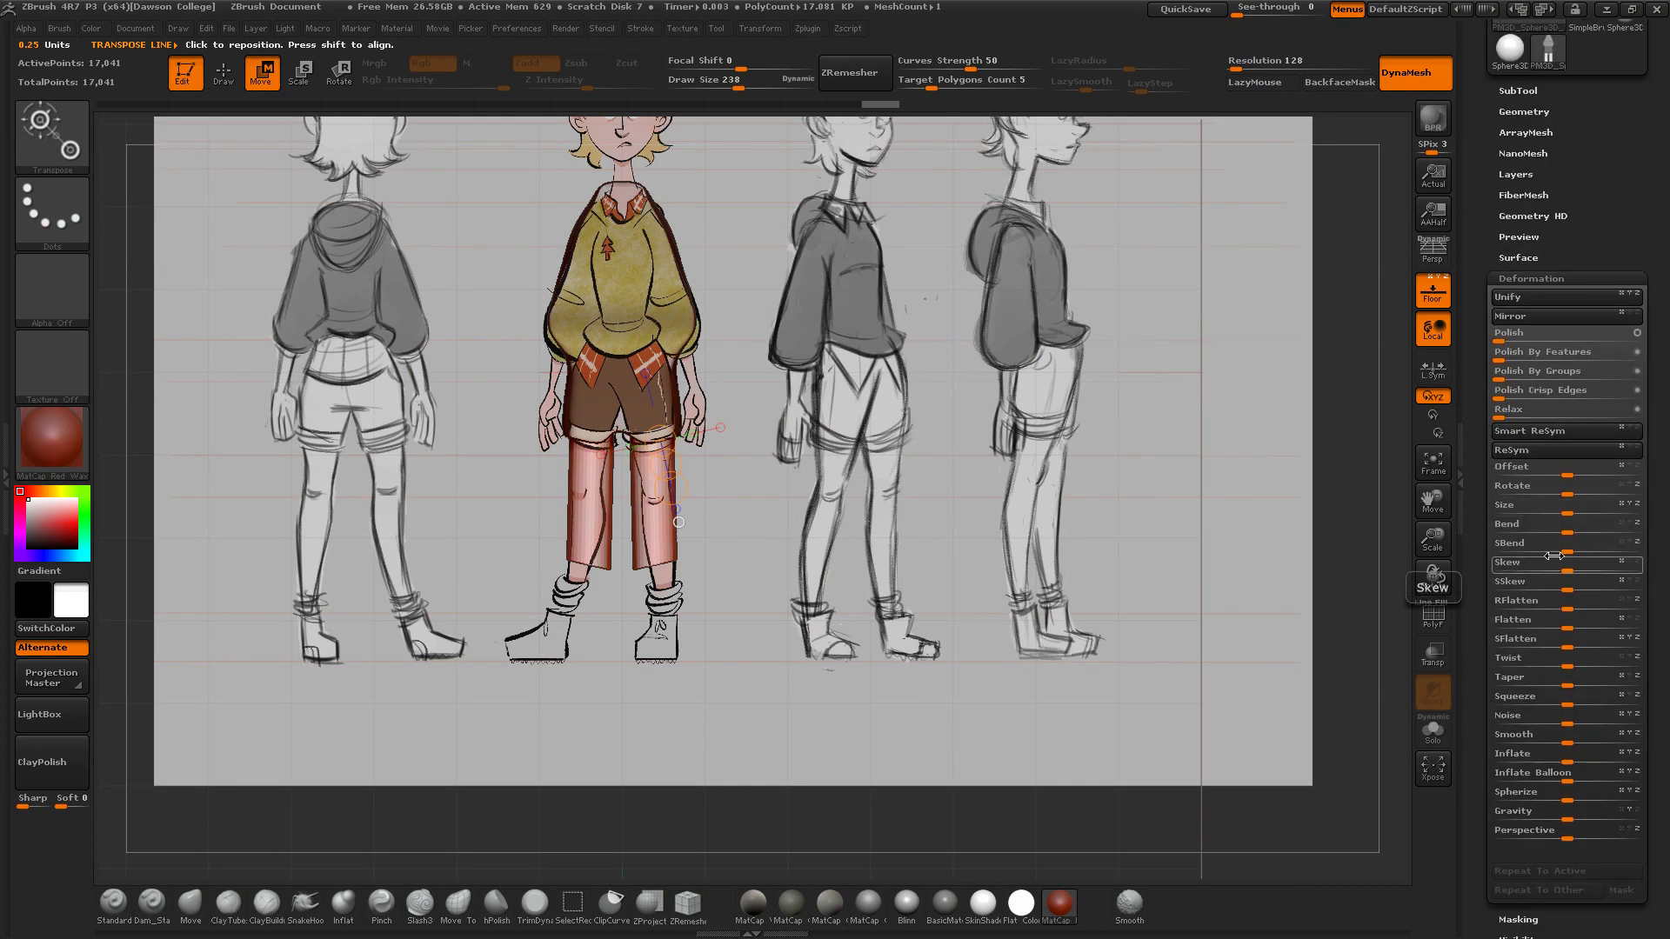
drag(1565, 568, 1558, 568)
key(ctrl+z)
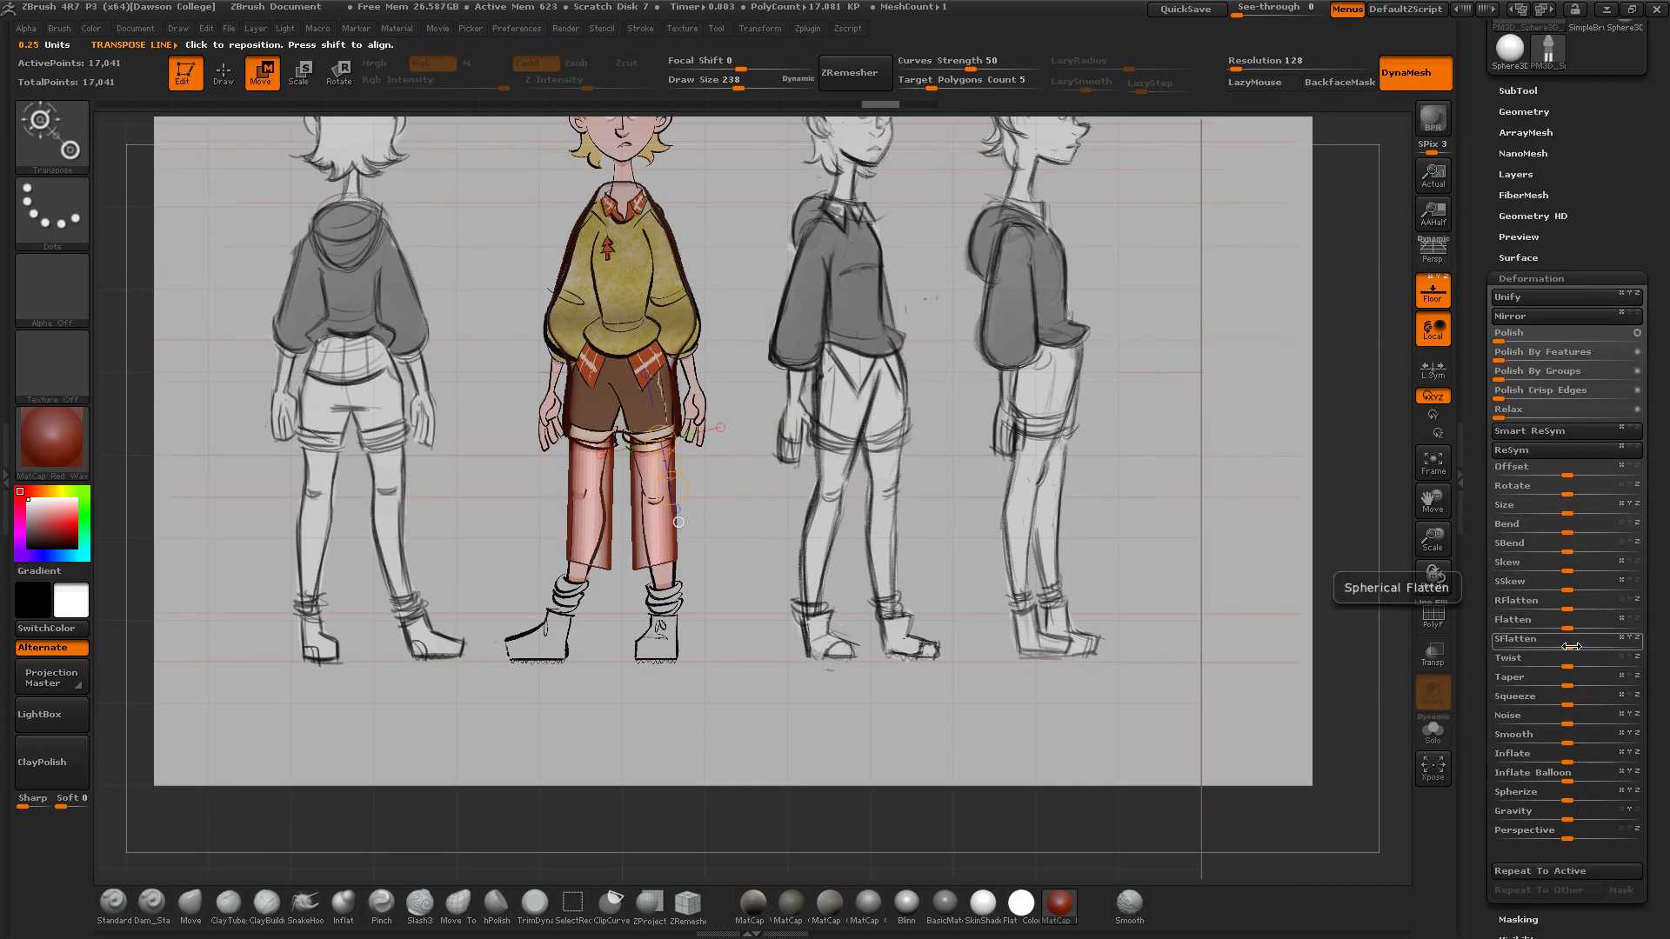
drag(1540, 676, 1489, 677)
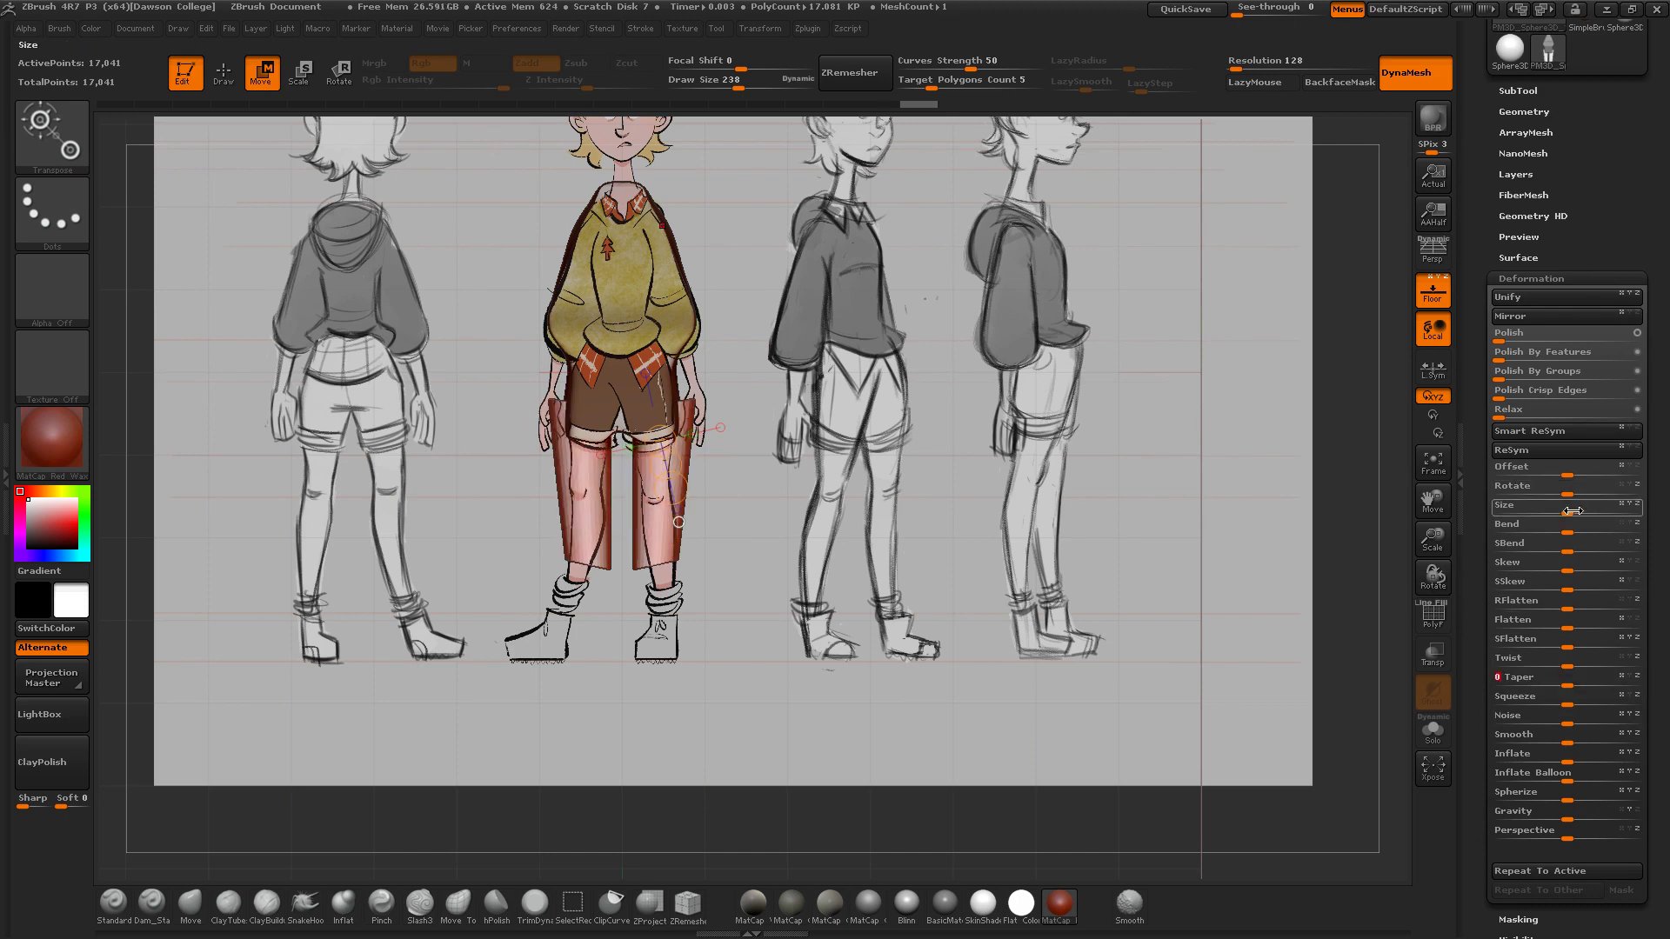
drag(1563, 513, 1533, 509)
alt+drag(730, 287, 714, 465)
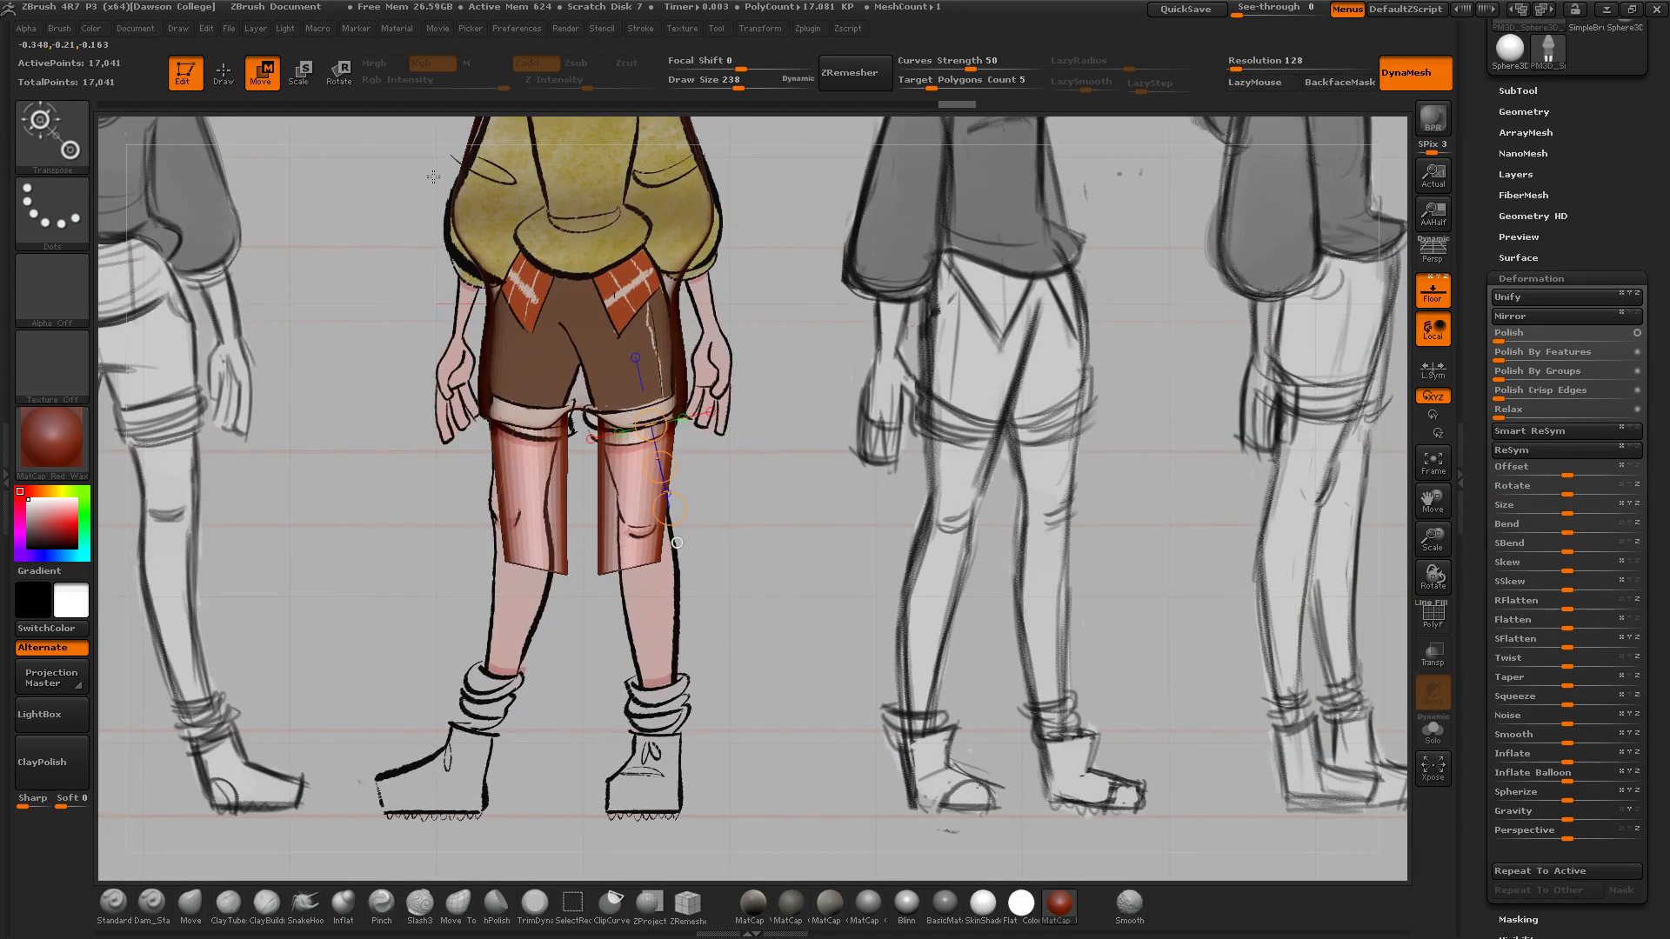
Reposition the leg cylinders under the shorts from the front and side views, and merge them into the body by remeshing with DynaMesh.
drag(649, 380, 628, 534)
drag(825, 520, 797, 512)
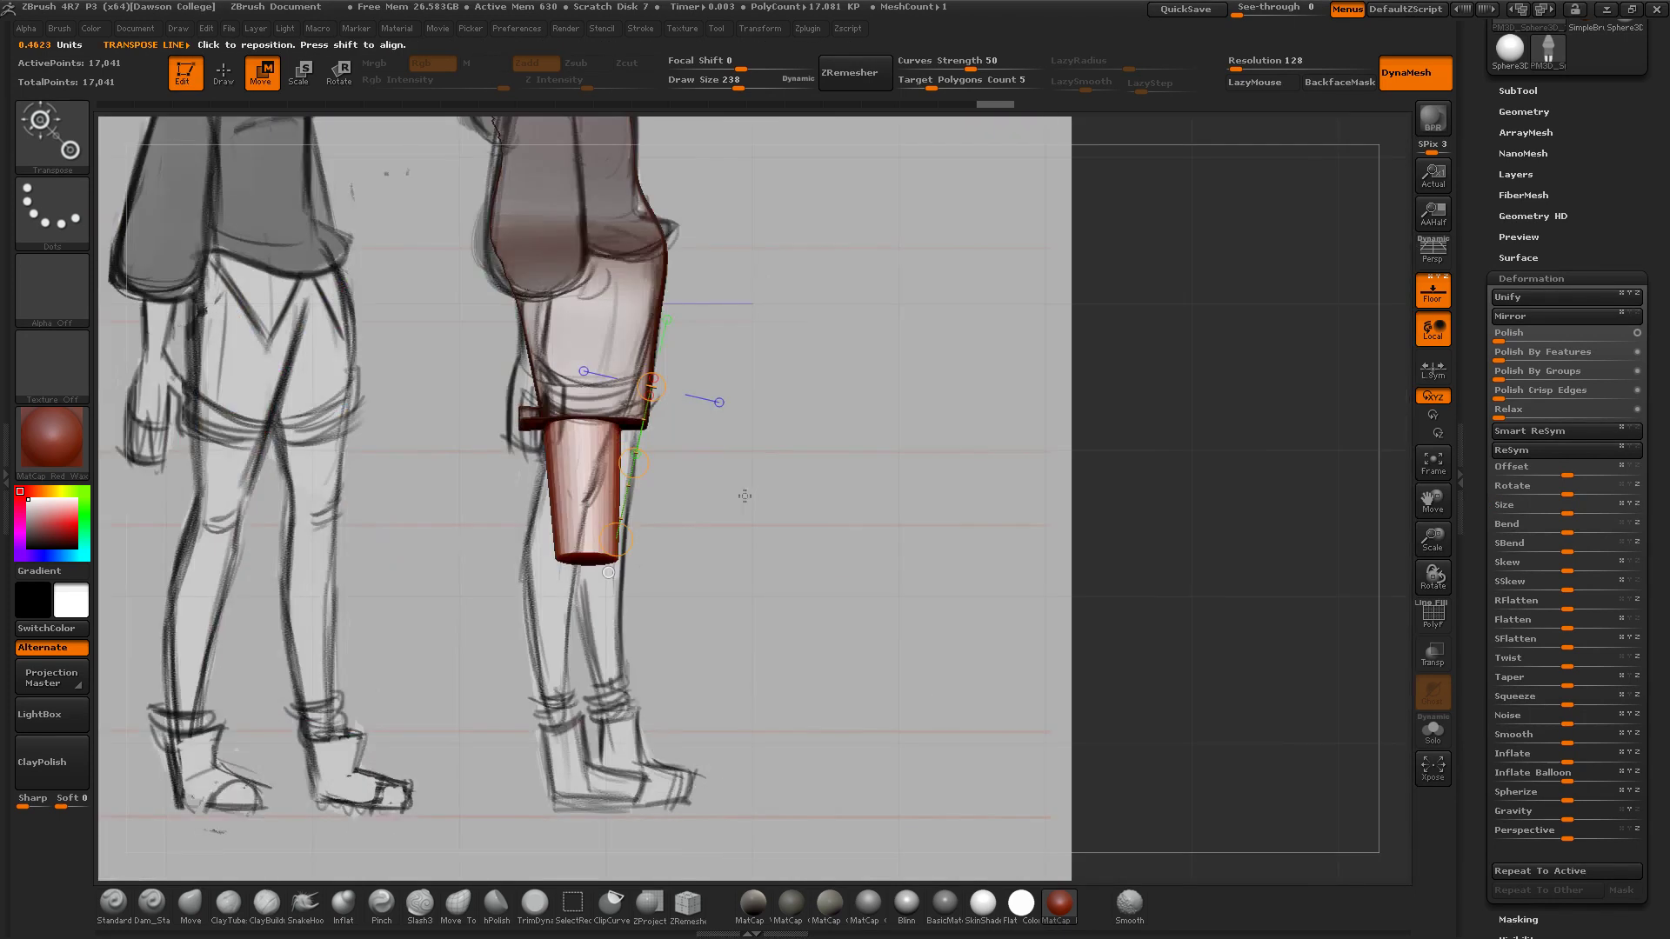
mouse_move(594, 403)
mouse_down()
mouse_move(587, 551)
mouse_move(558, 550)
mouse_up()
drag(589, 476, 594, 475)
ctrl+drag(780, 471, 1403, 332)
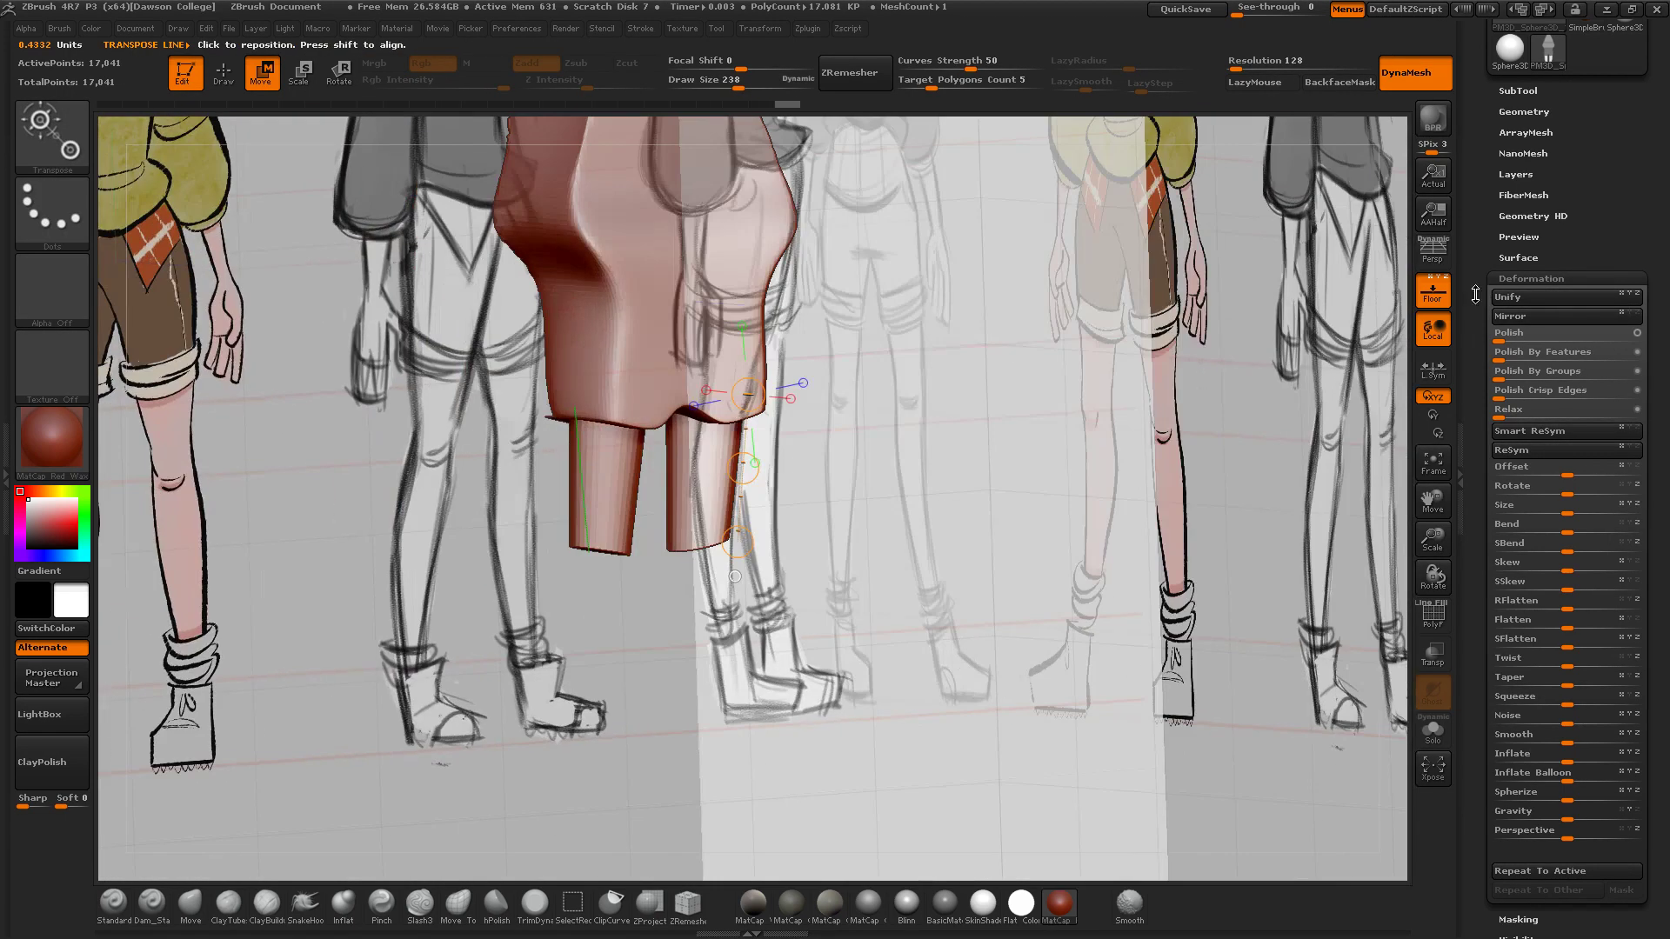
Hide the floor grids with the reference images and smooth the joints between the legs and shorts.
click(1437, 297)
alt+drag(1044, 426, 832, 493)
alt+drag(899, 431, 801, 603)
drag(804, 545, 863, 545)
key(q)
drag(421, 496, 484, 498)
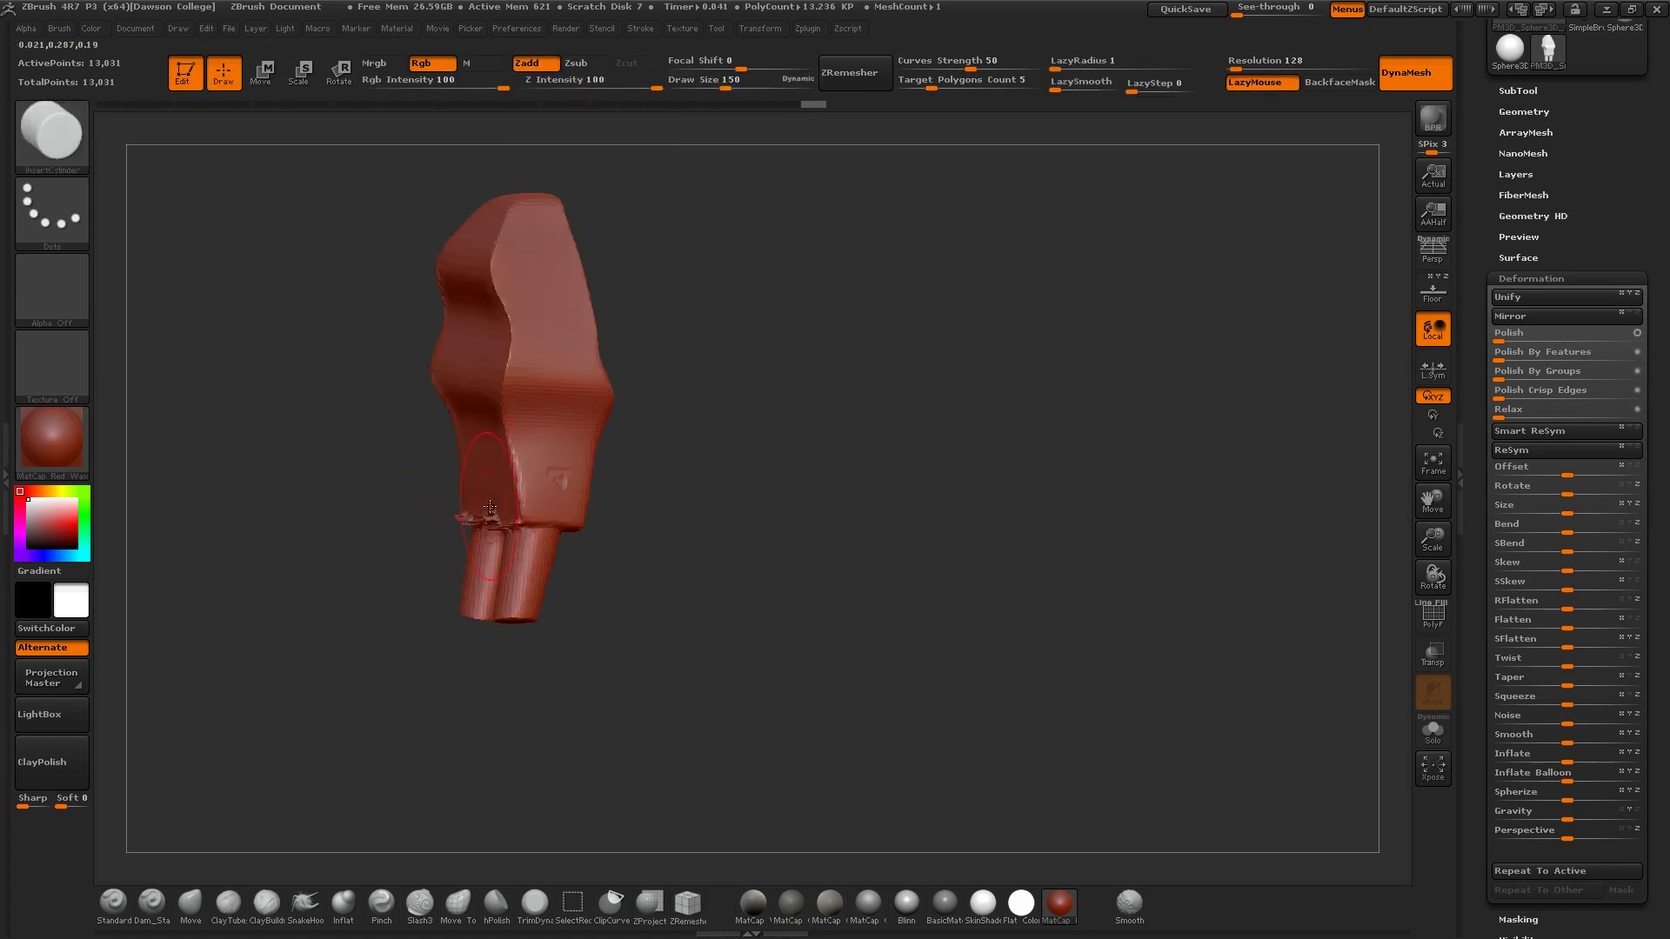
key(shift)
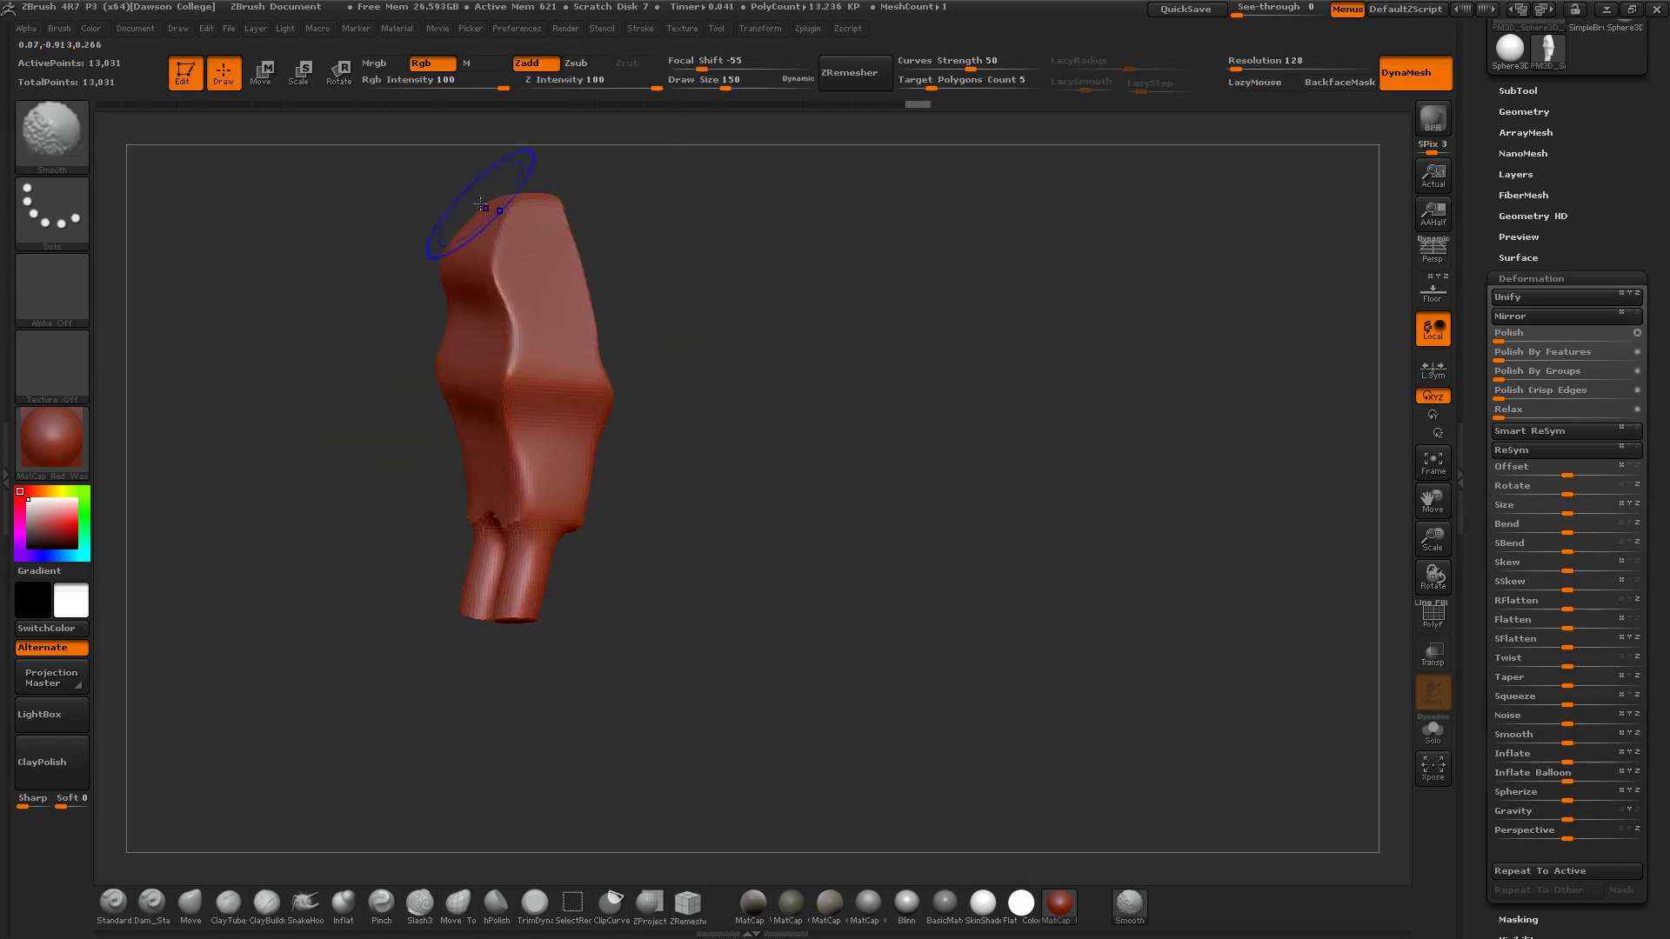
shift+drag(519, 537, 523, 532)
drag(609, 542, 729, 539)
Show the reference grids again and add symmetrical spheres at the shoulders with InsertSphere.
click(1440, 297)
drag(1065, 452, 928, 399)
mouse_move(845, 442)
alt+mouse_down()
mouse_move(914, 453)
mouse_move(654, 435)
alt+mouse_up()
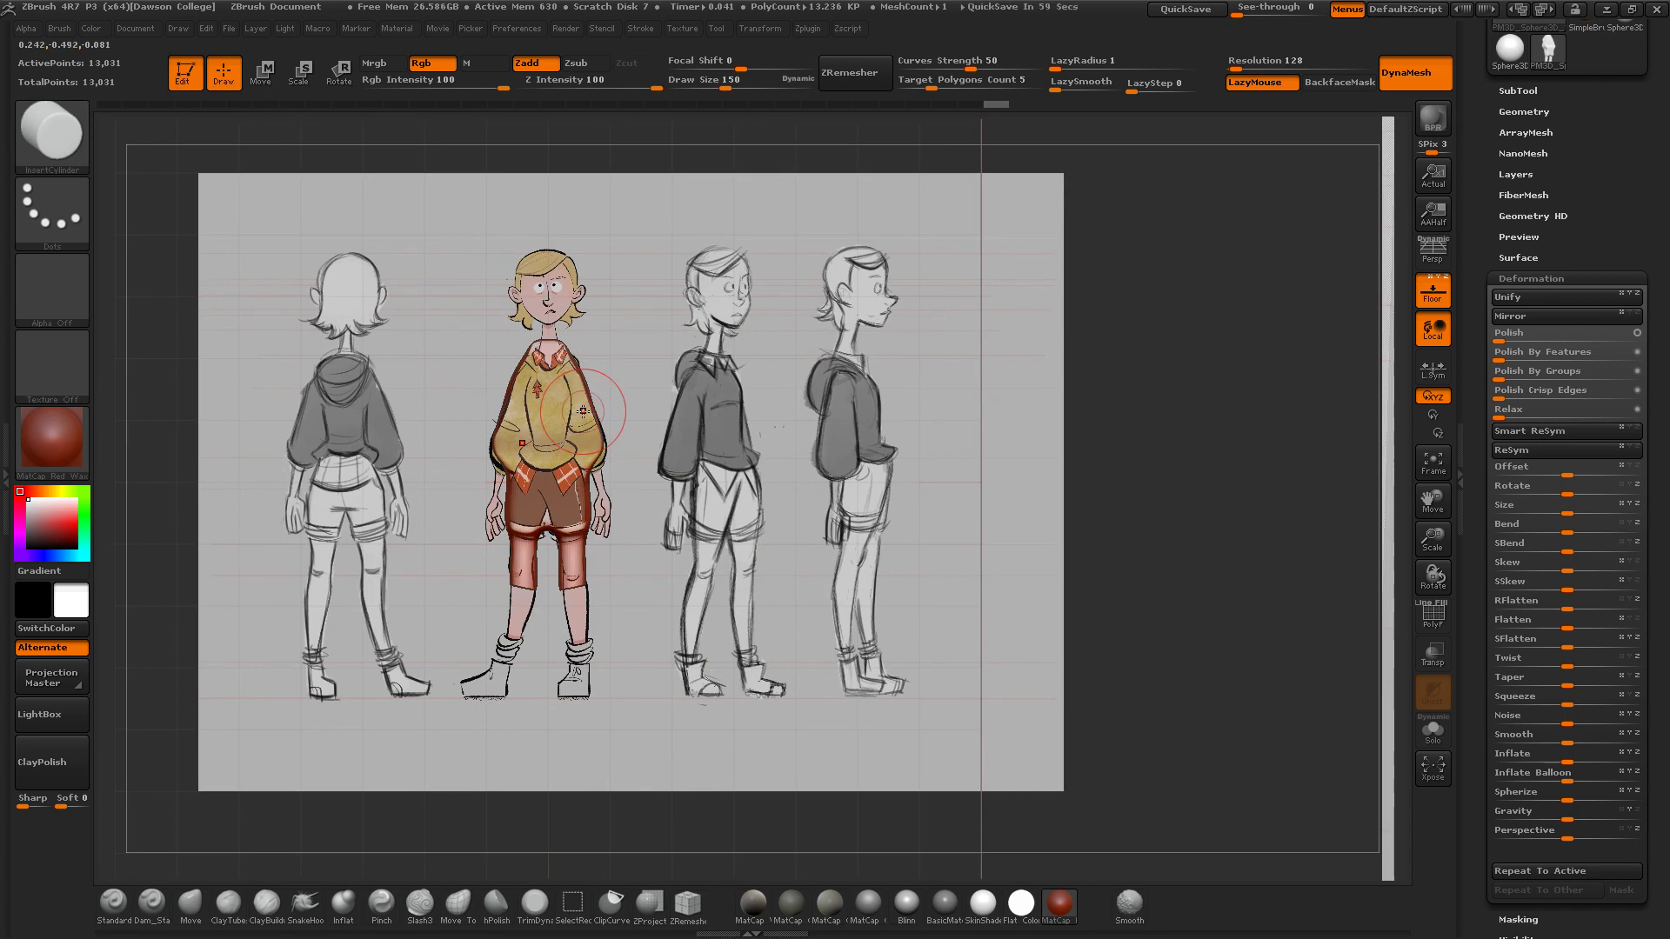
drag(642, 421, 581, 328)
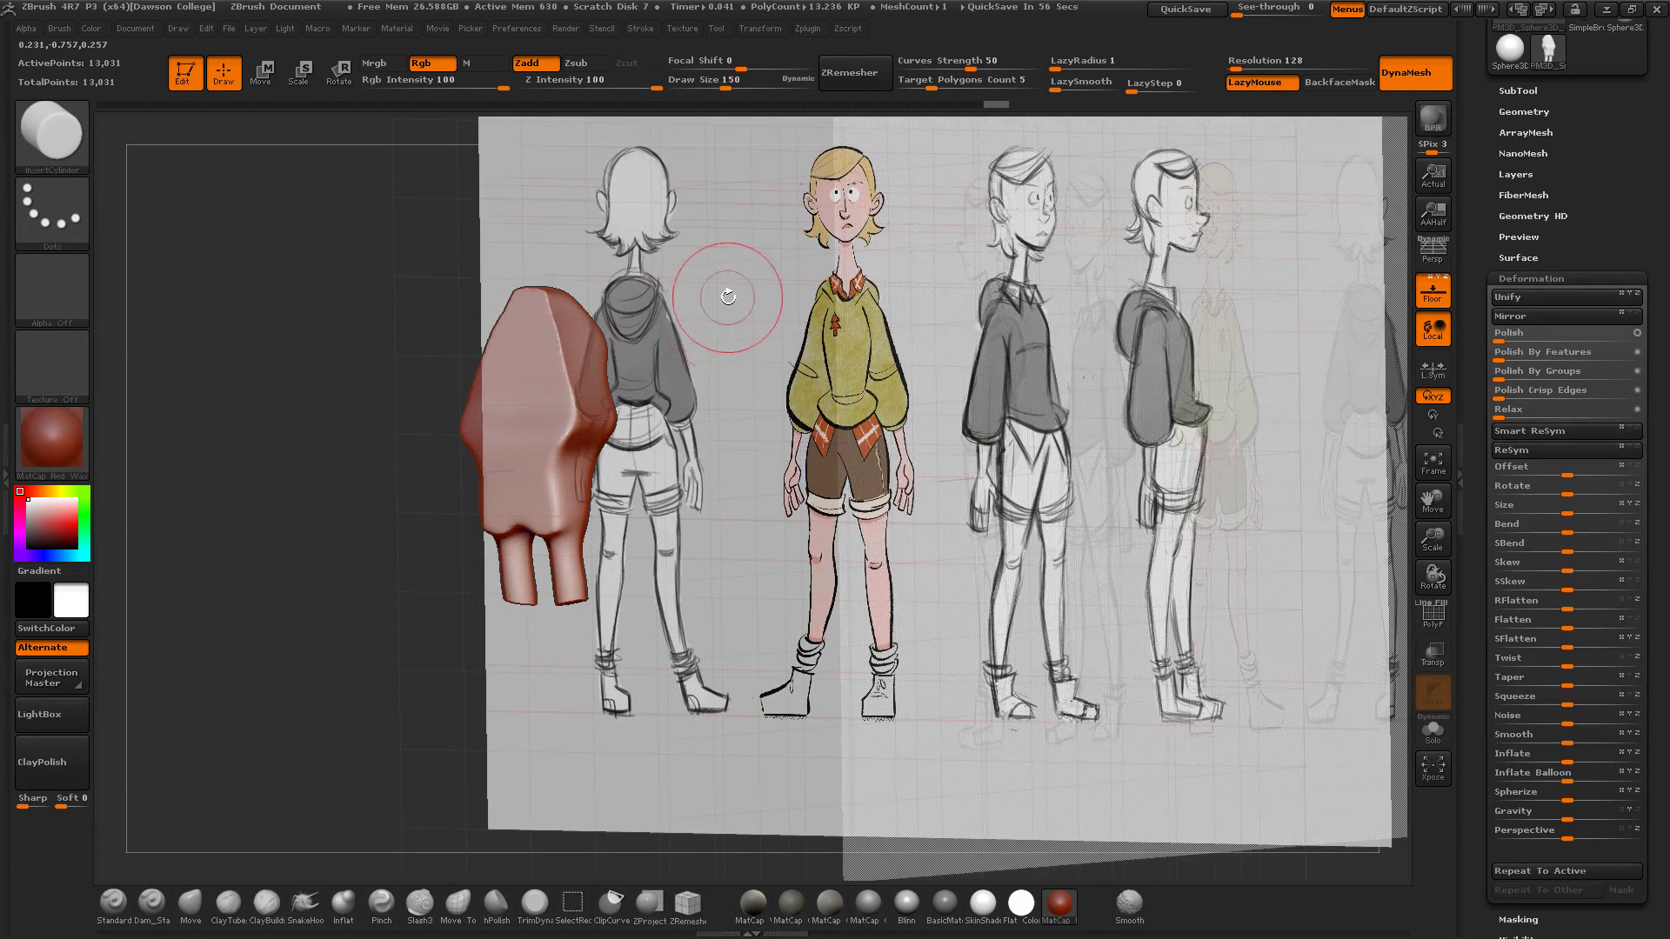
key(b)
key(i)
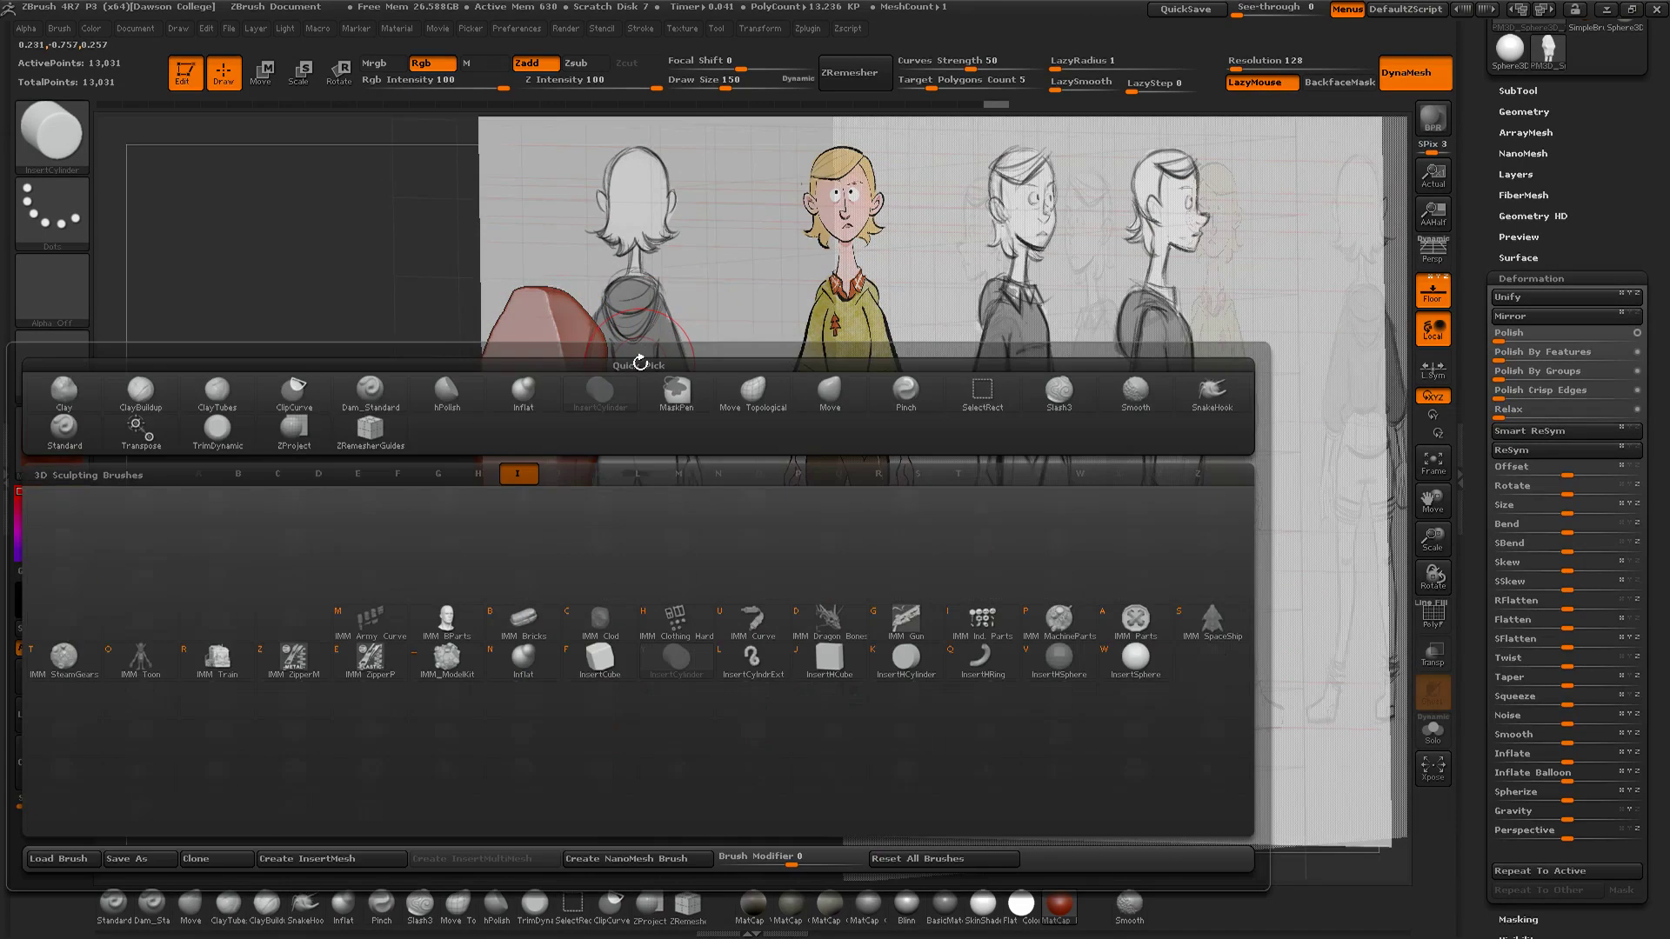
click(1133, 657)
mouse_move(857, 384)
alt+mouse_down()
mouse_move(850, 442)
mouse_move(1038, 616)
alt+mouse_up()
key(s)
drag(860, 430, 785, 440)
shift+drag(921, 467, 865, 442)
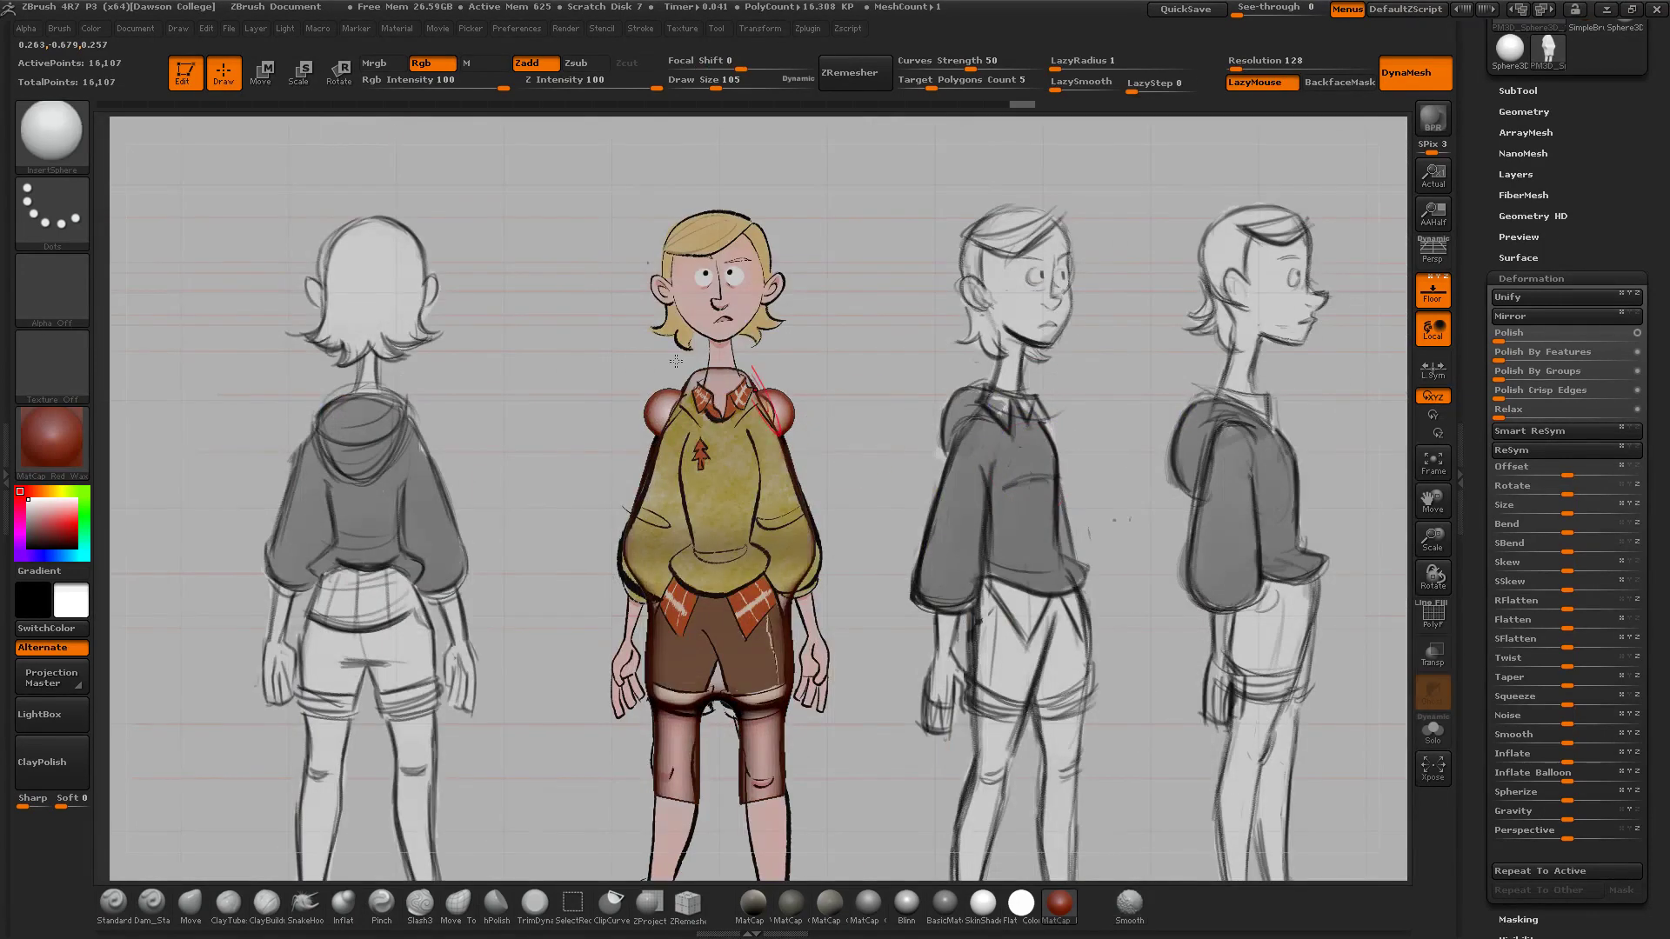
Fit the shoulder spheres into the upper torso with the Move brush and invert the mask so the body is editable.
click(264, 69)
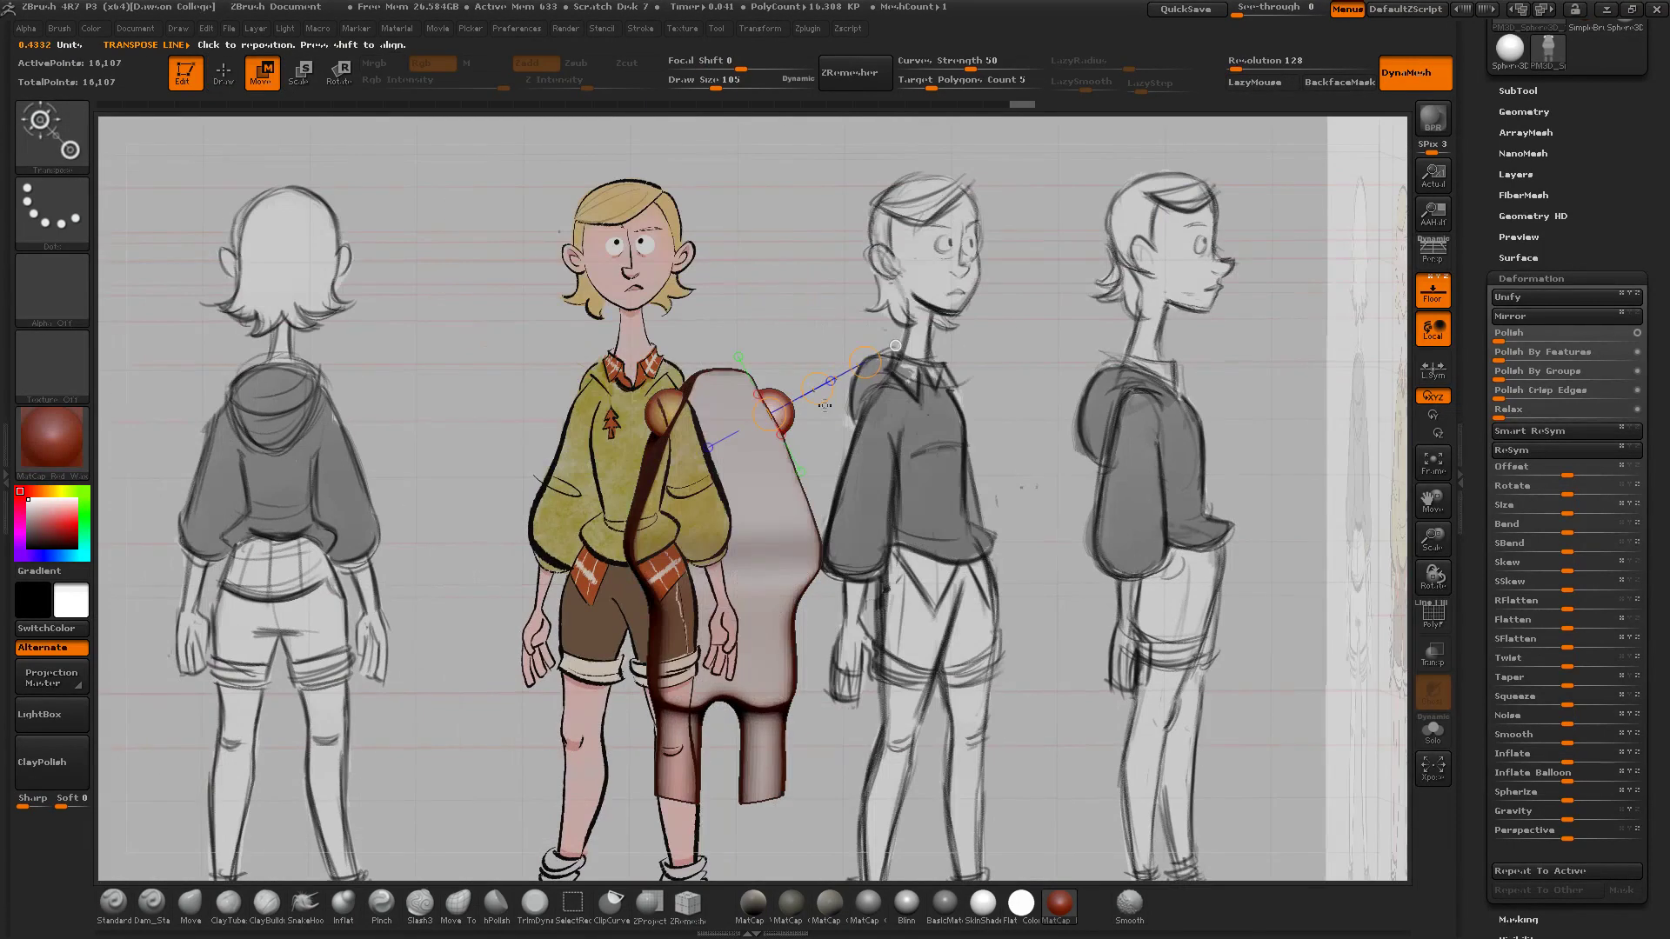
click(195, 904)
key(s)
mouse_move(856, 442)
mouse_down()
mouse_move(885, 444)
mouse_move(826, 419)
mouse_move(762, 438)
mouse_up()
mouse_move(931, 457)
mouse_down()
mouse_move(858, 462)
mouse_move(892, 481)
mouse_move(971, 467)
mouse_move(848, 466)
mouse_move(776, 514)
mouse_up()
ctrl+click(939, 449)
Polish the upper torso's side ridge with the hPolish brush, using a draw size of 113 and Z Intensity 97.
key(s)
click(501, 921)
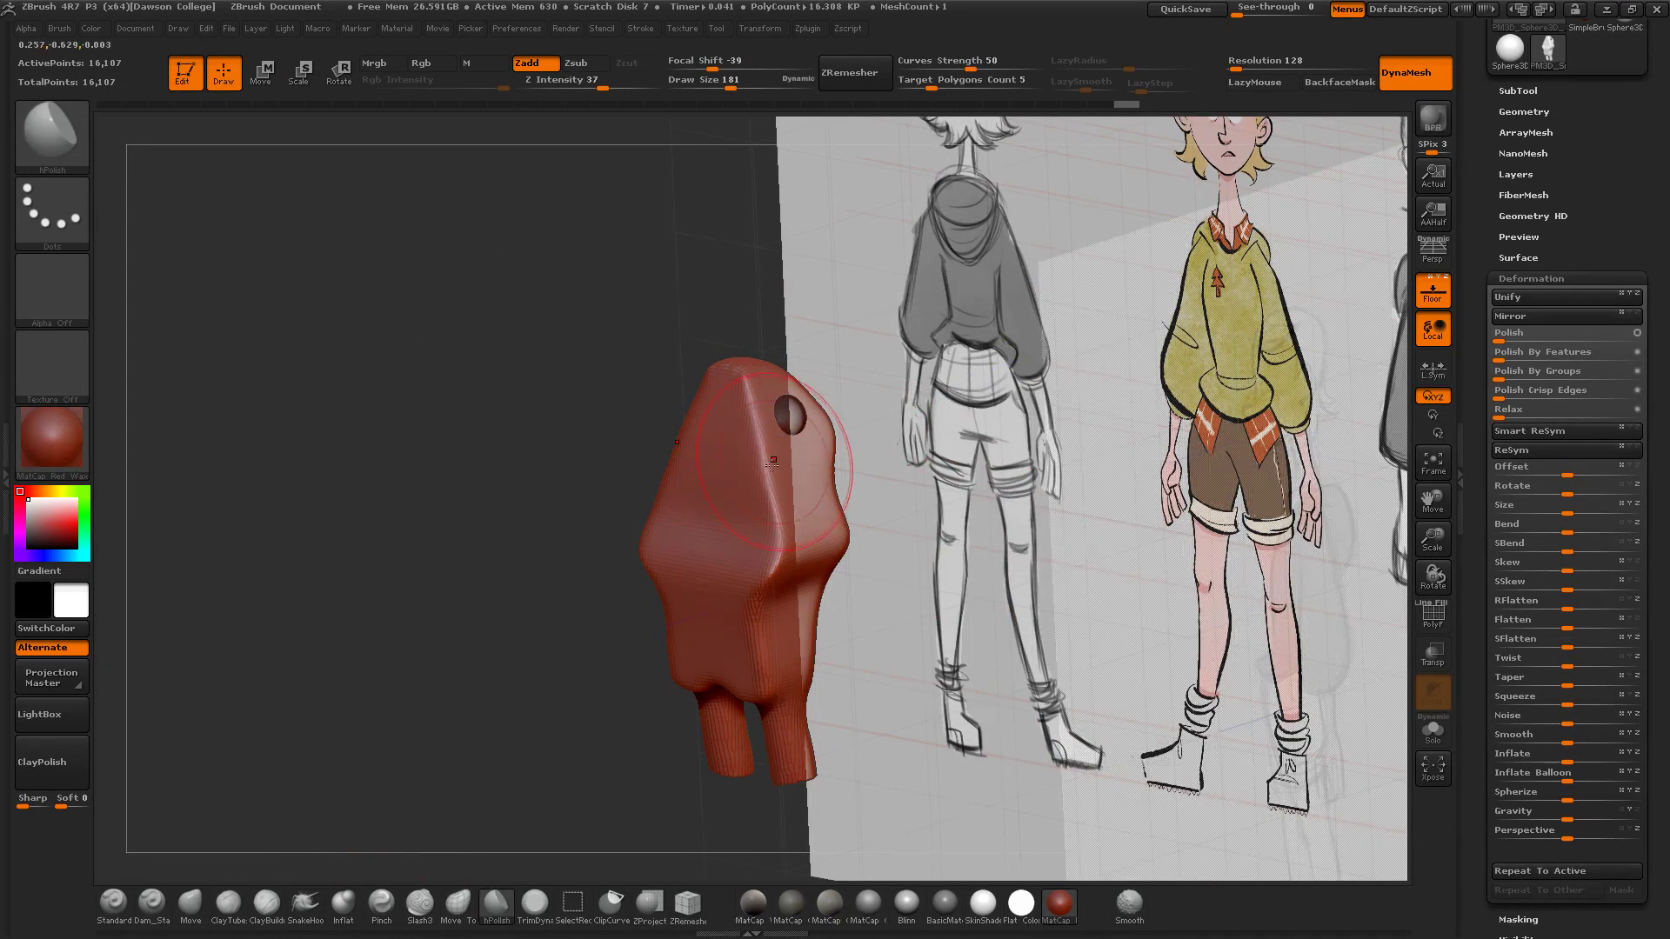
key(s)
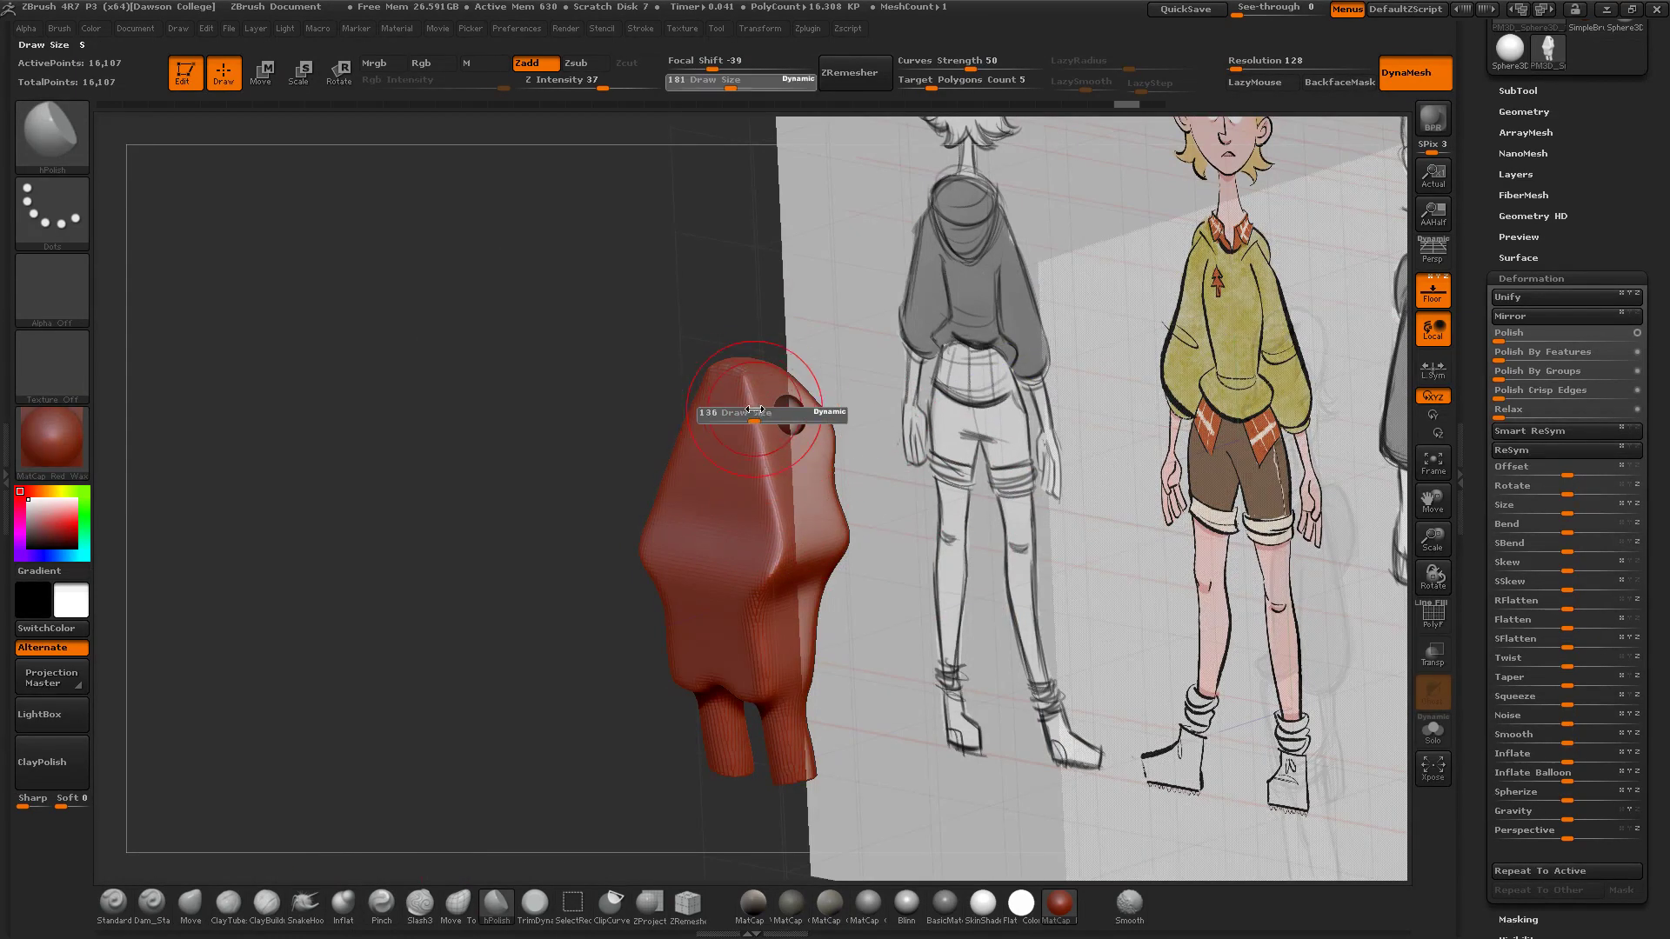
drag(750, 390, 735, 369)
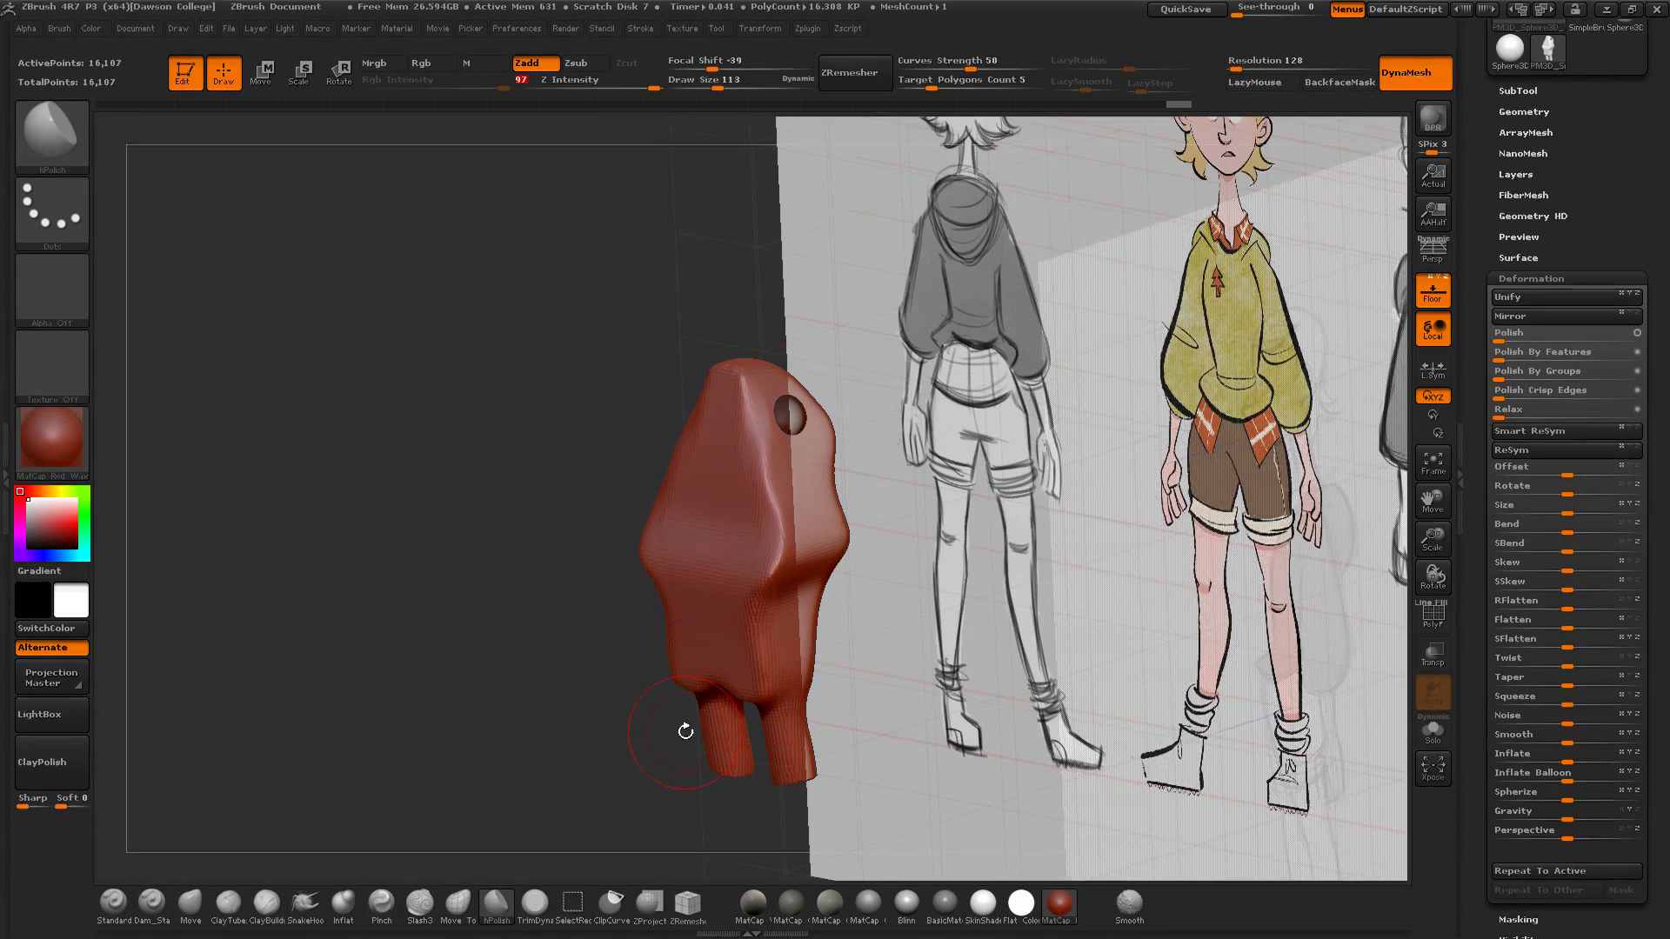
Flatten the hard ridge along the torso with TrimDynamic, redoing unsatisfactory strokes, and smooth the upper torso.
click(534, 904)
drag(767, 509, 745, 415)
key(ctrl+z)
drag(769, 504, 741, 421)
key(ctrl+z)
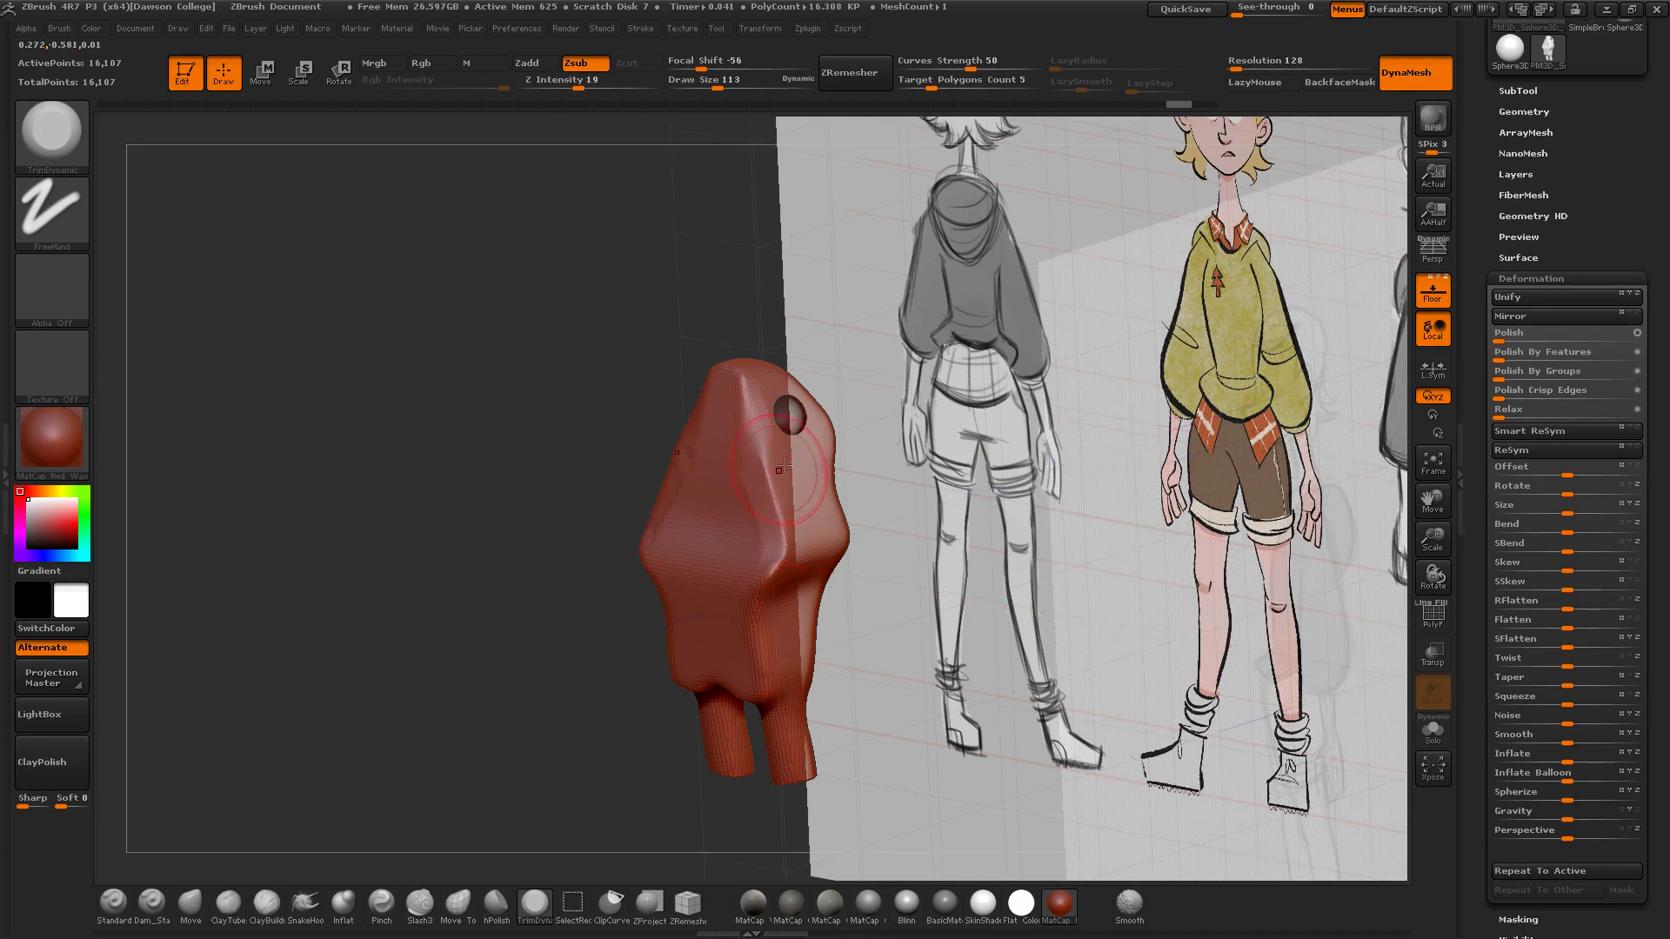
key(ctrl)
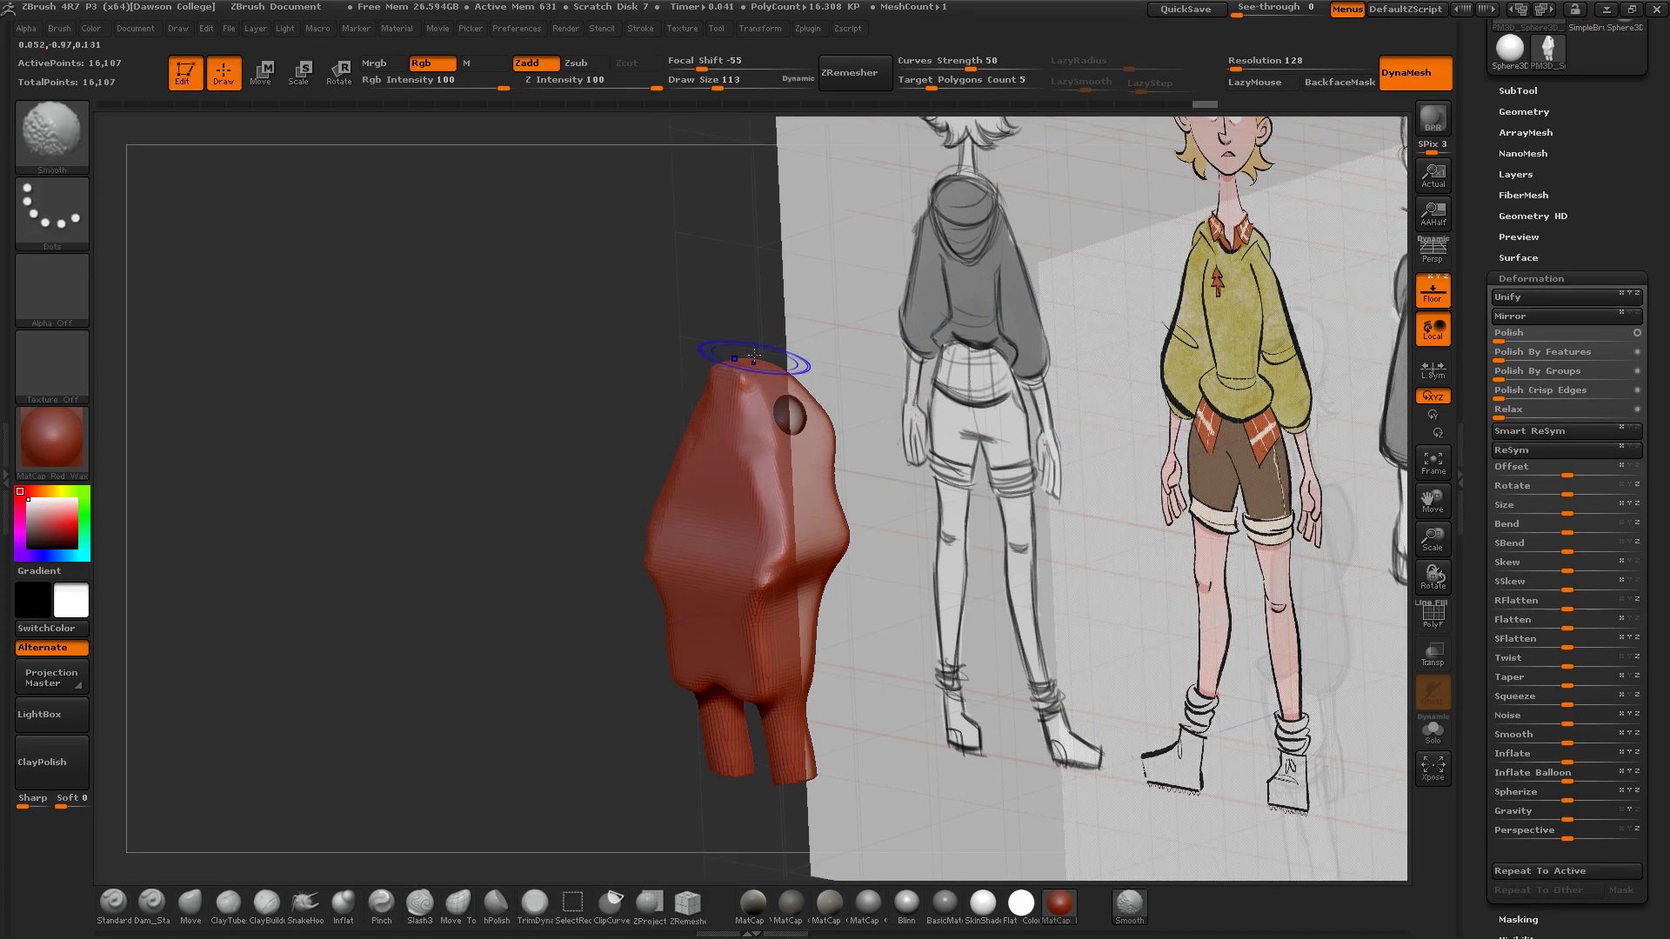
drag(900, 450, 779, 380)
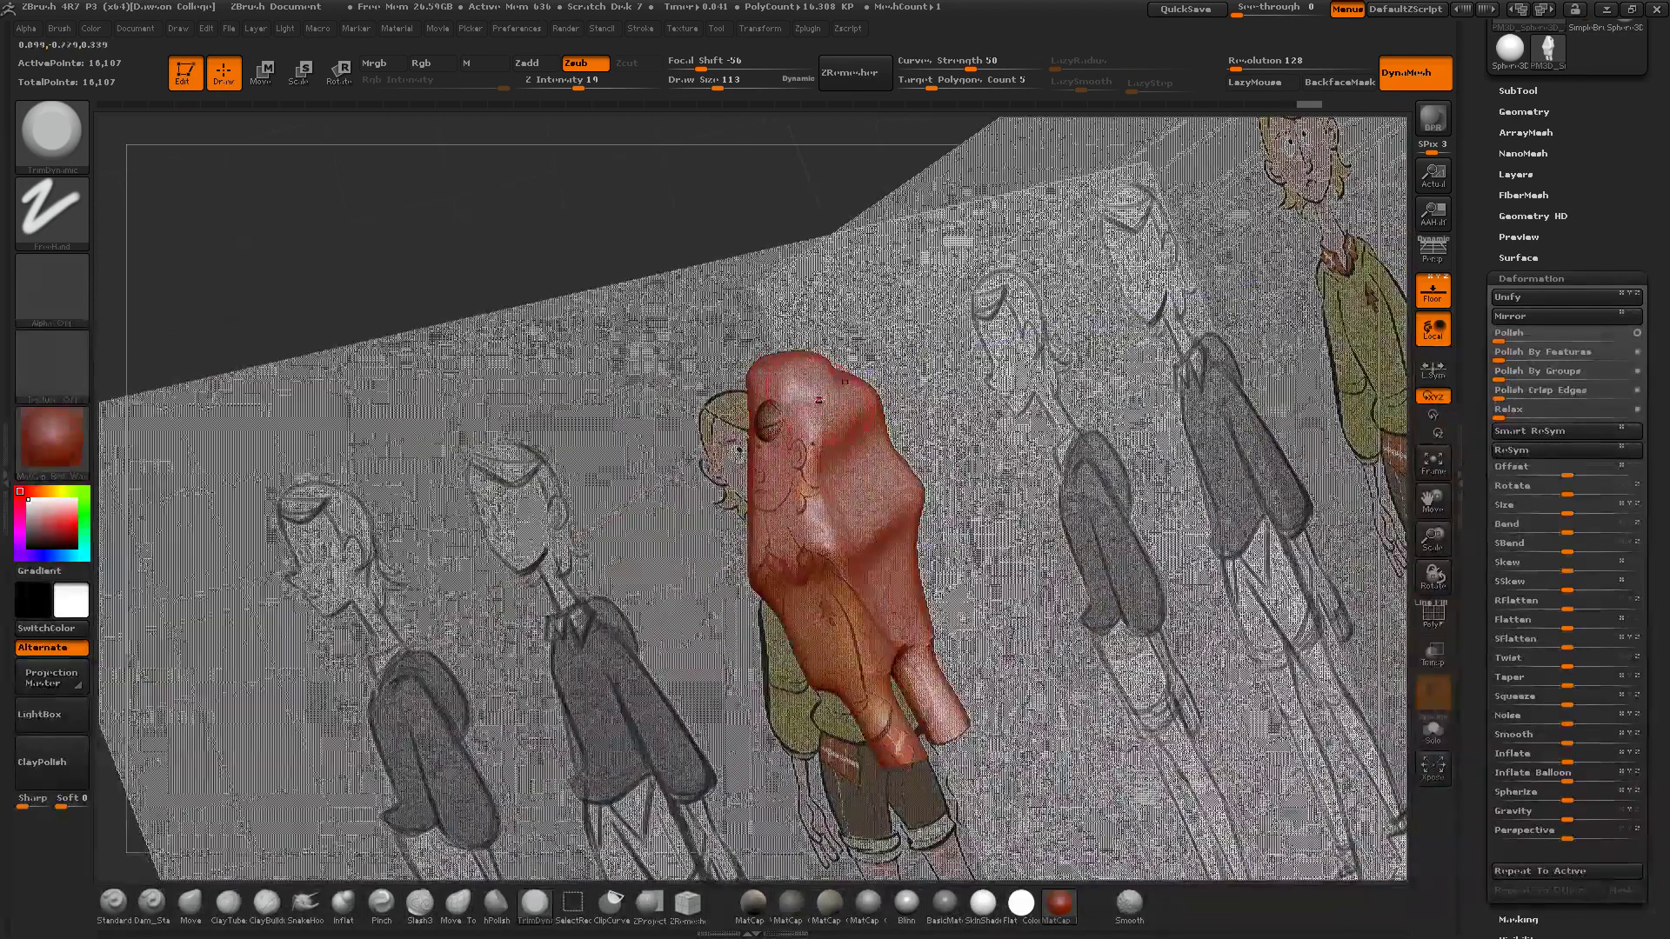
key(shift)
Check the body's polygon wireframe and remesh with DynaMesh to fuse the shoulder spheres into the torso.
drag(957, 539, 1130, 522)
mouse_move(974, 398)
mouse_down()
mouse_move(954, 473)
mouse_move(1113, 470)
mouse_move(982, 456)
mouse_up()
key(shift+f)
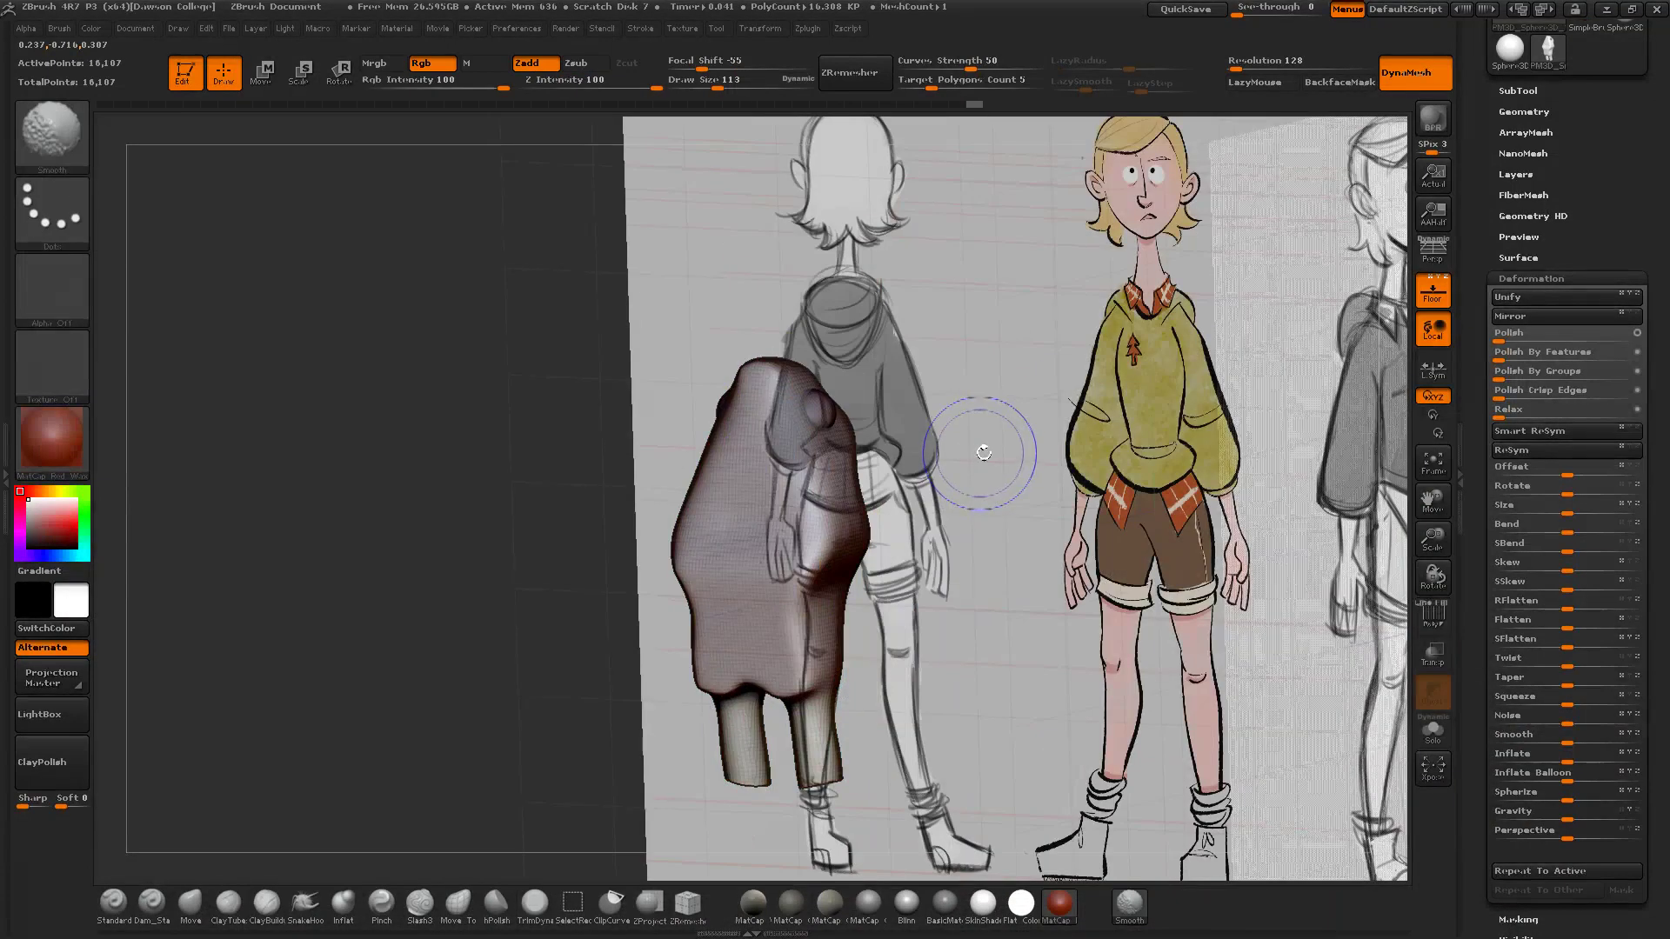
key(shift+f)
key(ctrl)
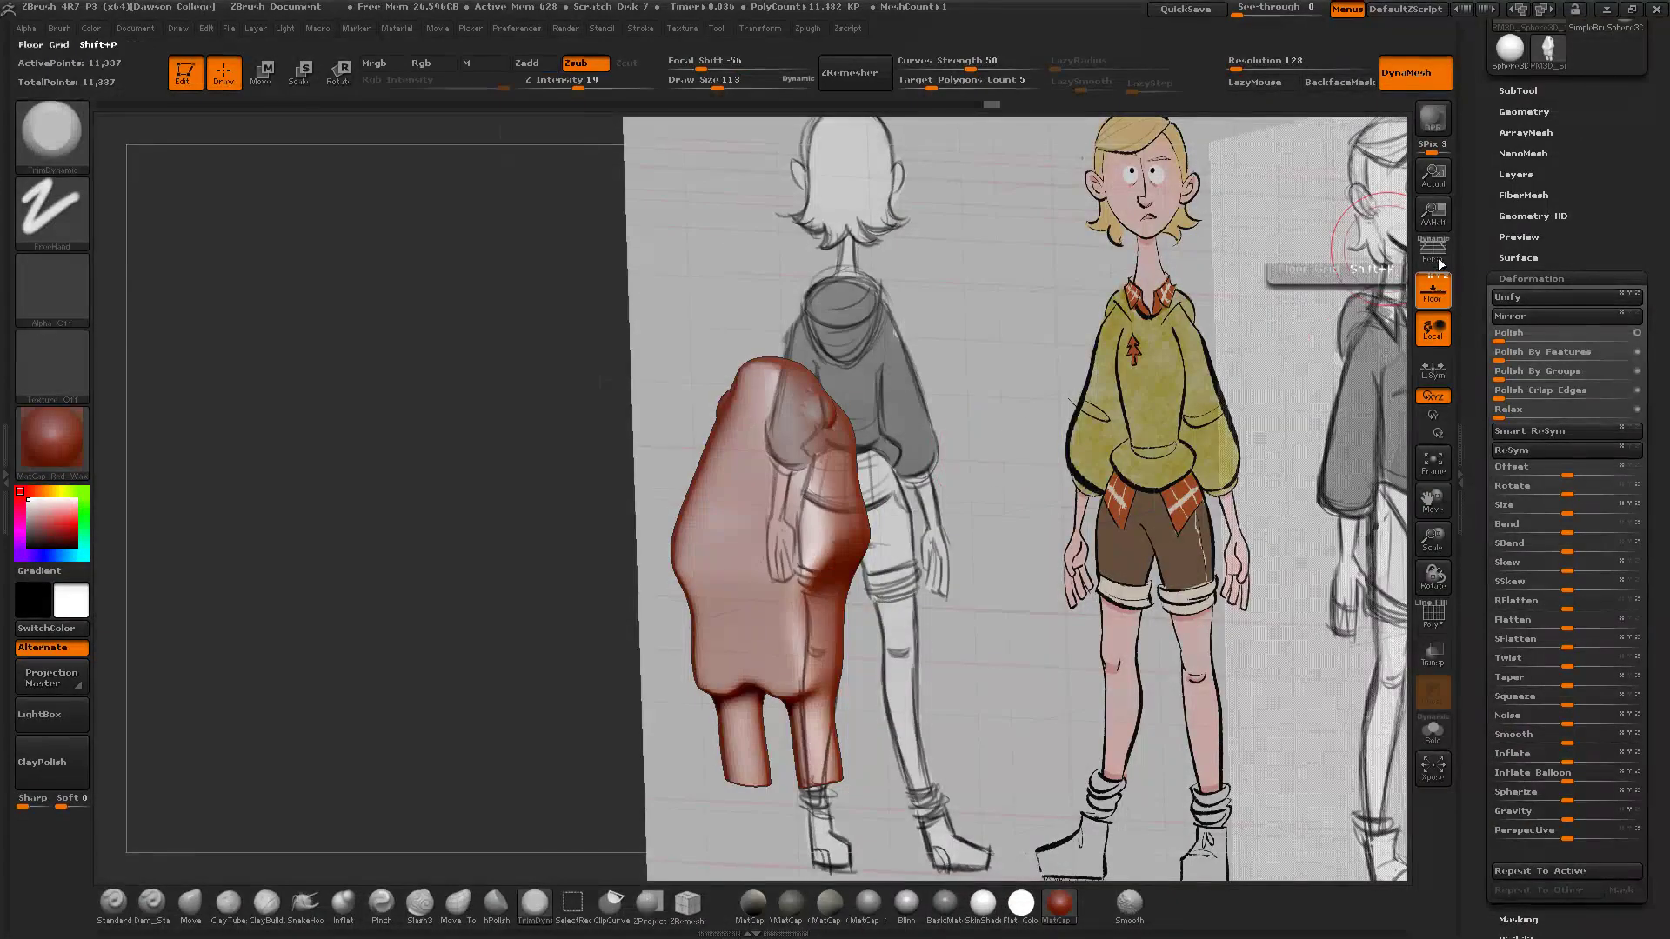
Hide the reference grids, smooth the shoulder joint into the torso and examine the form from other angles.
click(1435, 293)
shift+drag(802, 427, 805, 432)
mouse_move(1139, 474)
mouse_down()
mouse_move(1107, 507)
mouse_move(1140, 410)
mouse_up()
mouse_move(966, 491)
mouse_down()
mouse_move(1022, 501)
mouse_move(1119, 443)
mouse_up()
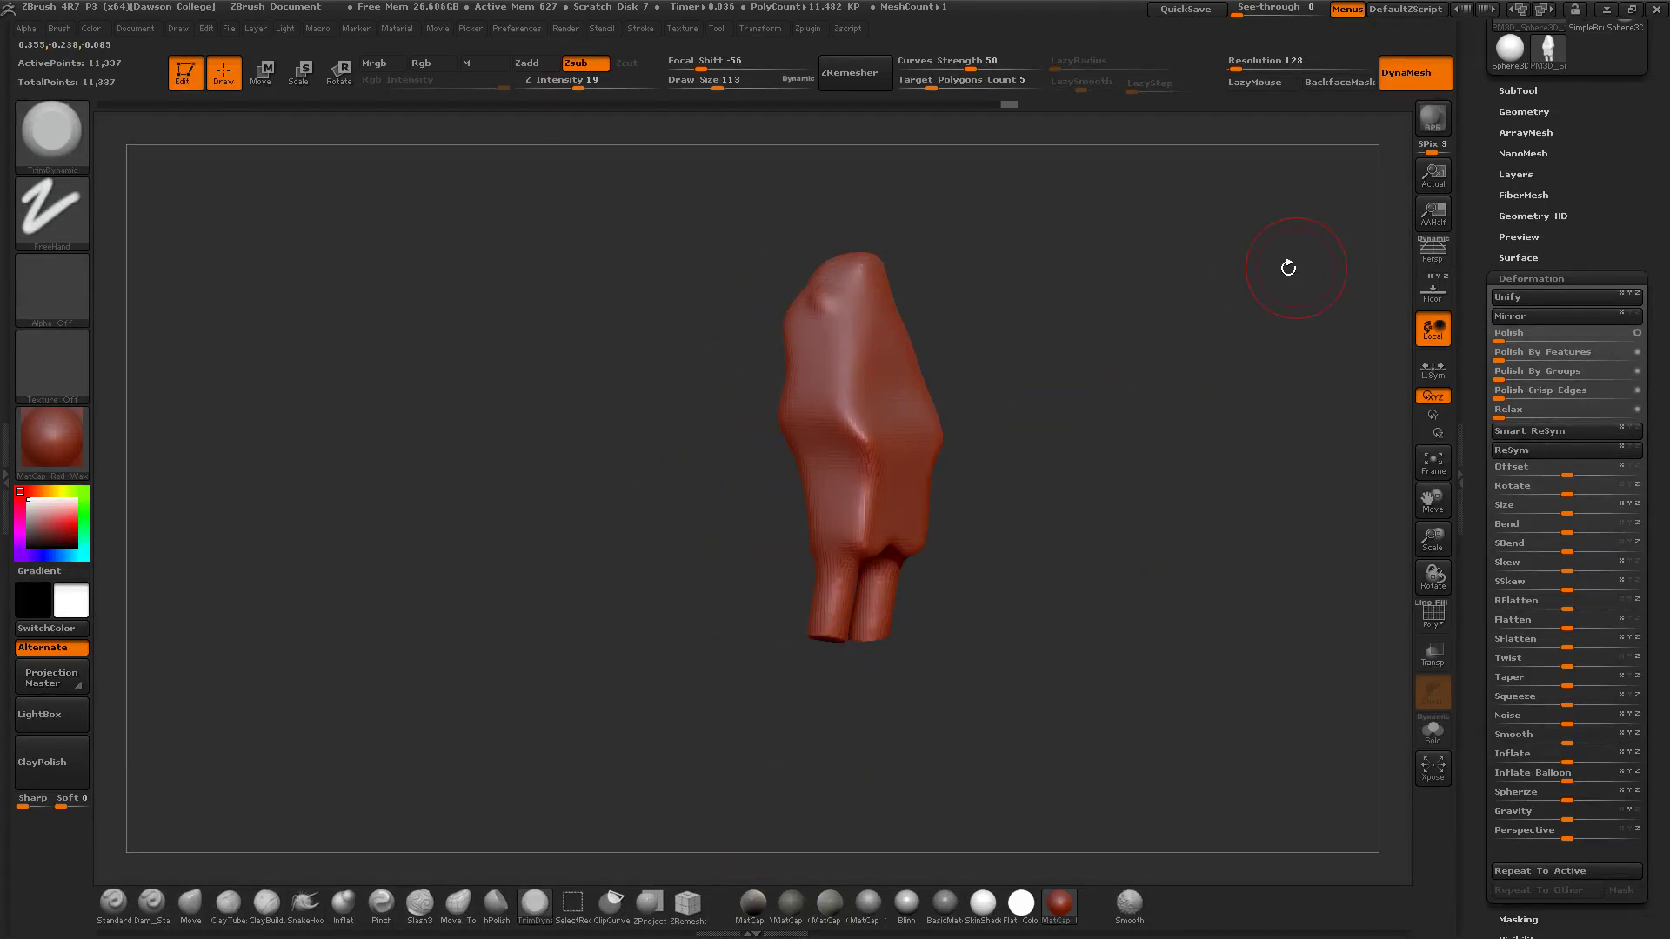